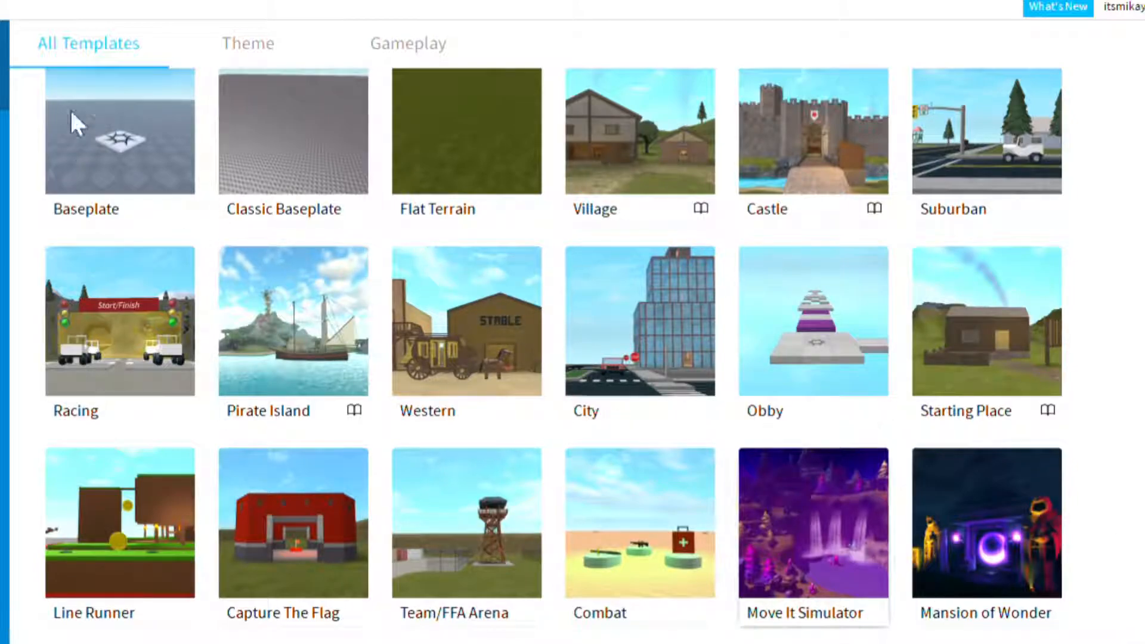
- Create a new place from the Baseplate template and bring up the plugin tools
{"action": "left_click", "coordinate": [175, 230]}
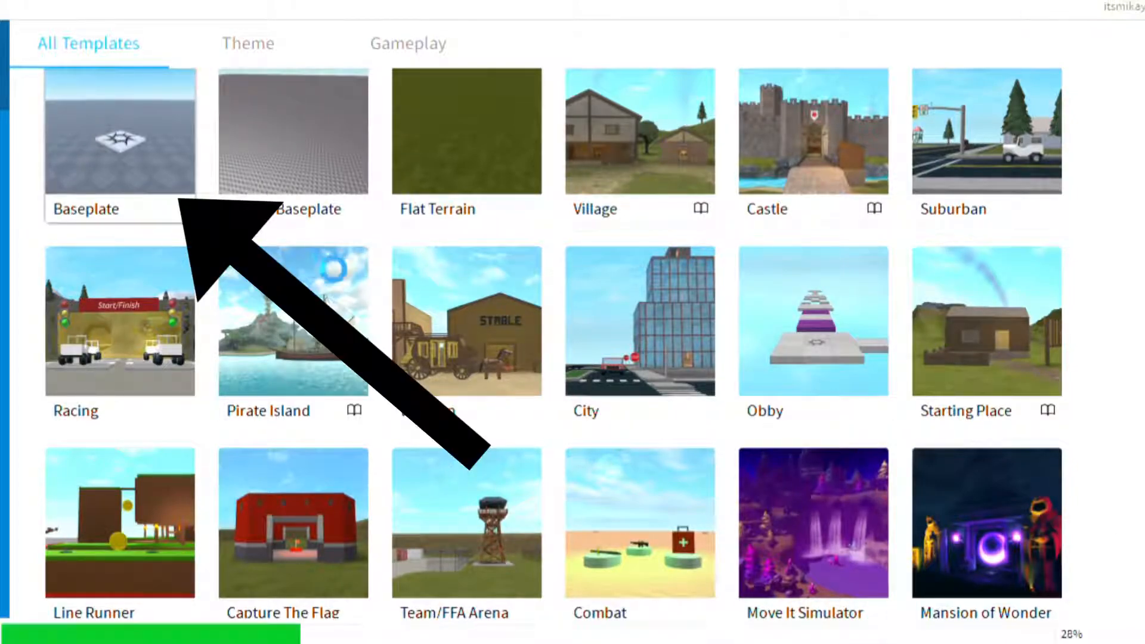
{"action": "scroll", "coordinate": [484, 410], "scroll_direction": "down", "scroll_amount": 3}
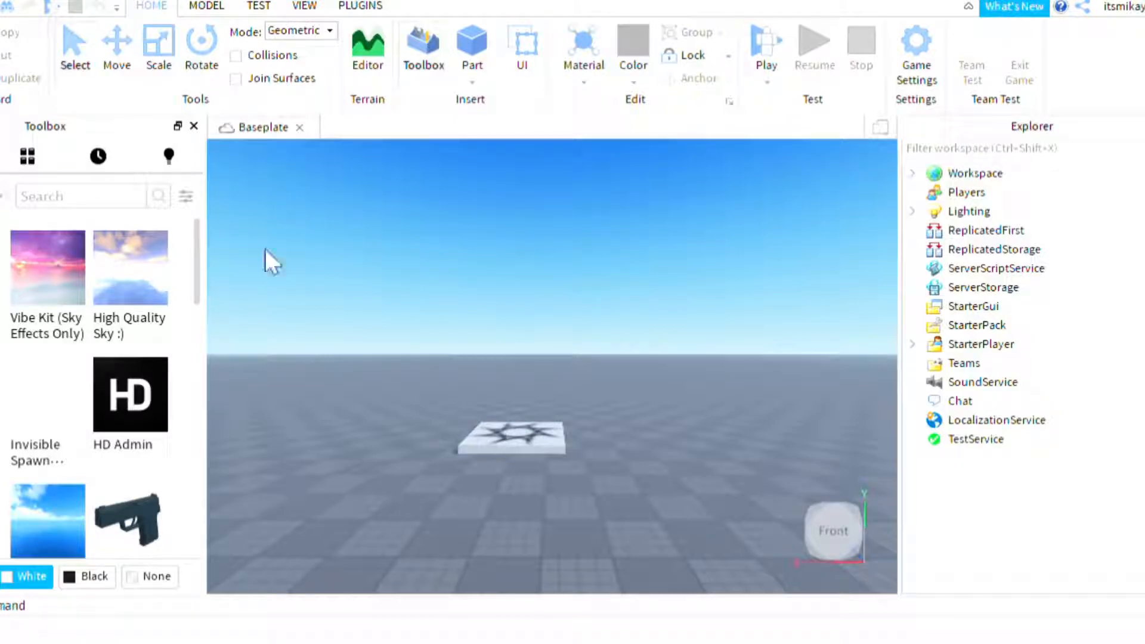
{"action": "scroll", "coordinate": [435, 4], "scroll_direction": "down", "scroll_amount": 2}
{"action": "scroll", "coordinate": [501, 14], "scroll_direction": "down", "scroll_amount": 1}
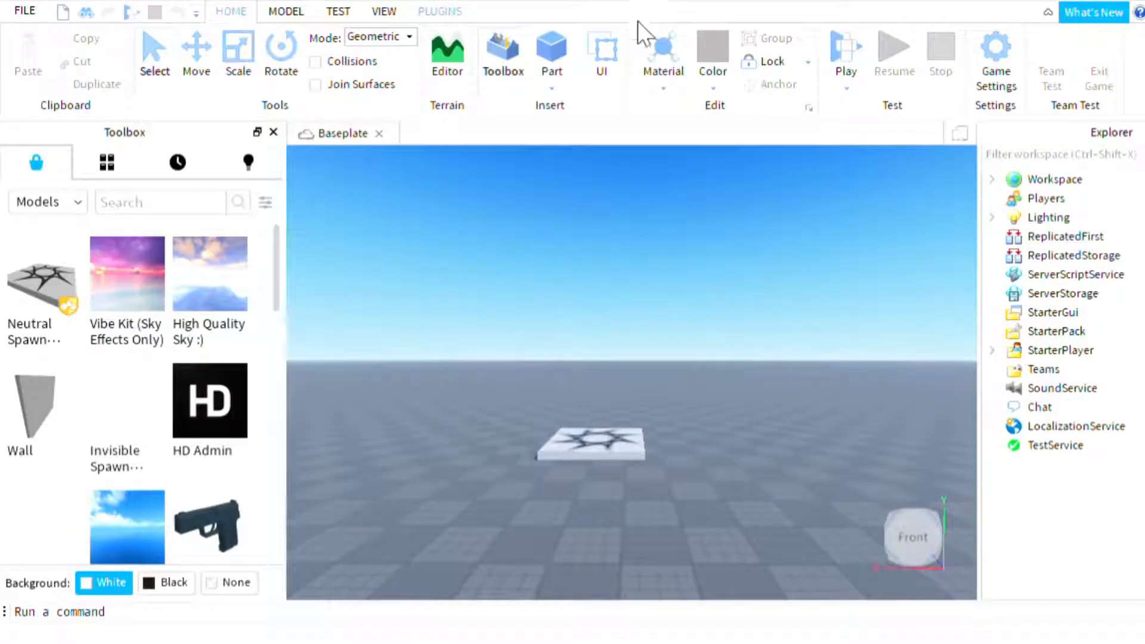
{"action": "scroll", "coordinate": [638, 20], "scroll_direction": "down", "scroll_amount": 4}
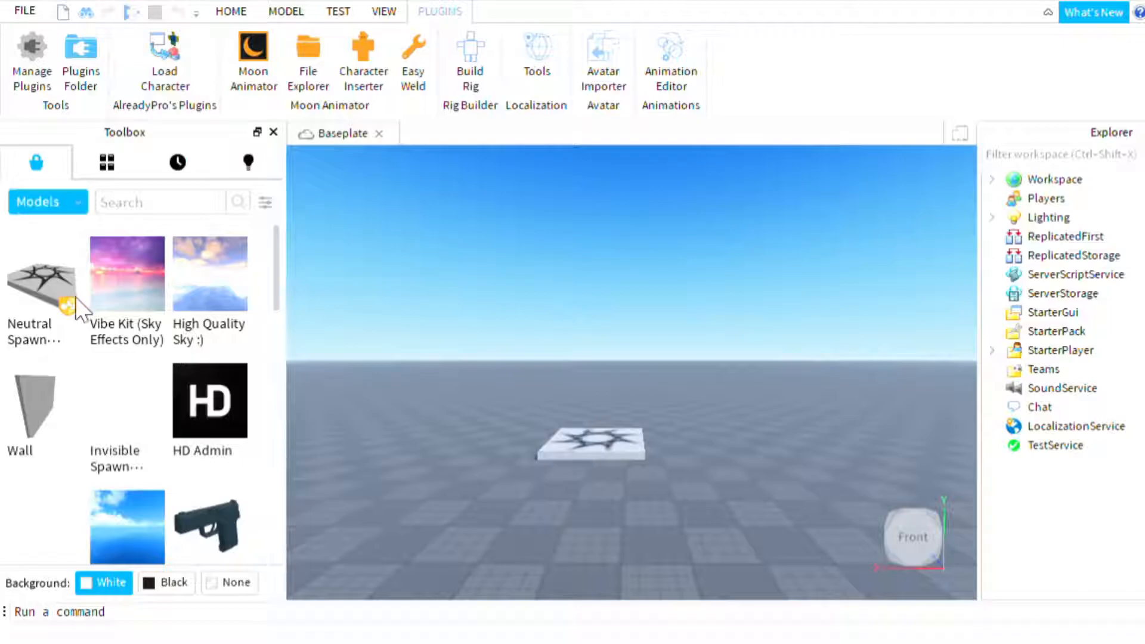
- Switch the Toolbox category to Plugins and open the Load Character plugin
{"action": "left_click", "coordinate": [53, 203]}
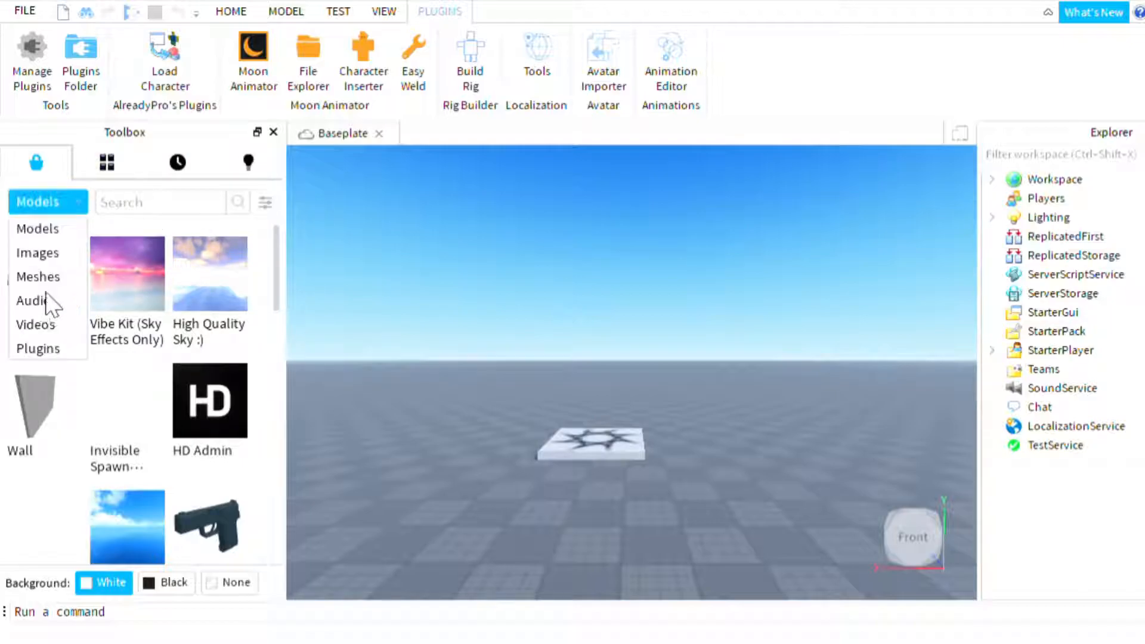
{"action": "left_click", "coordinate": [235, 307]}
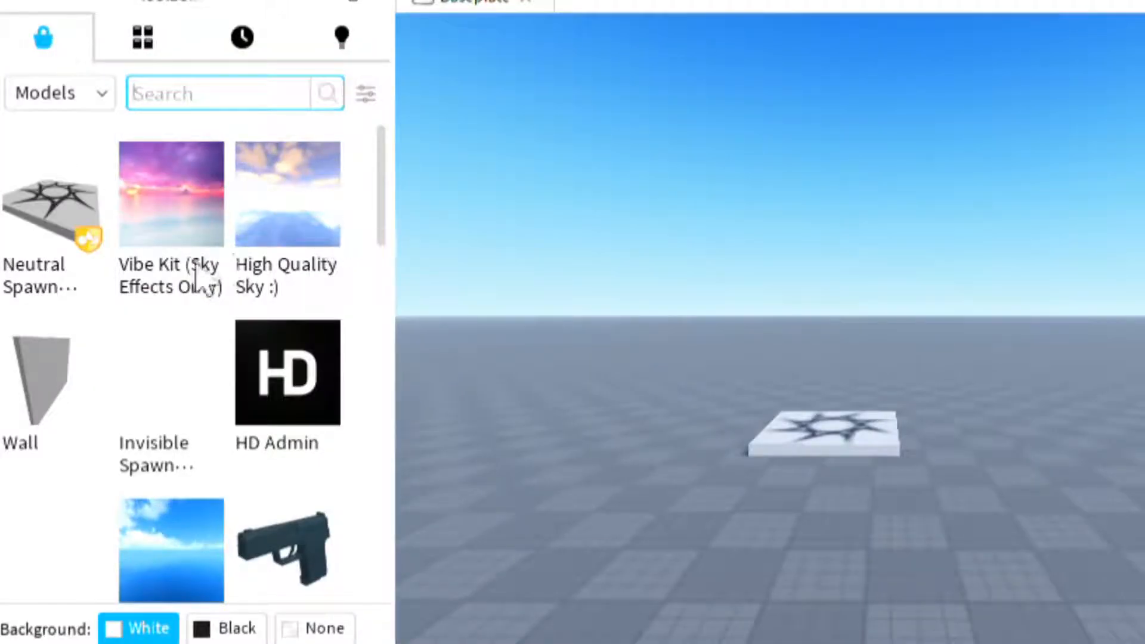
{"action": "left_click", "coordinate": [61, 93]}
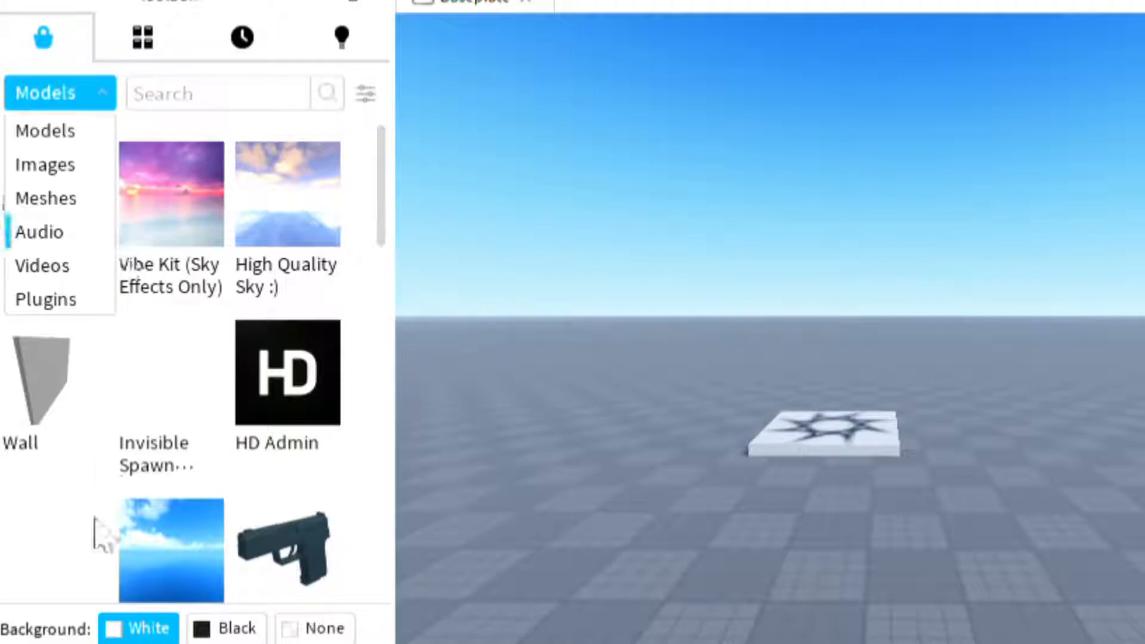
{"action": "left_click", "coordinate": [46, 299]}
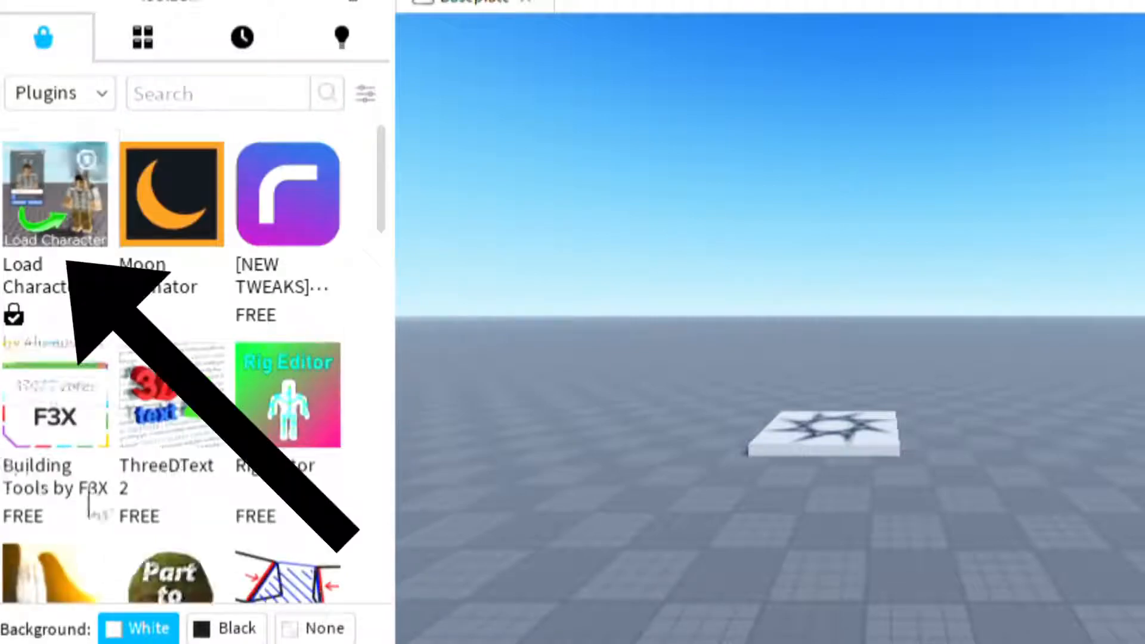
{"action": "left_click", "coordinate": [55, 197]}
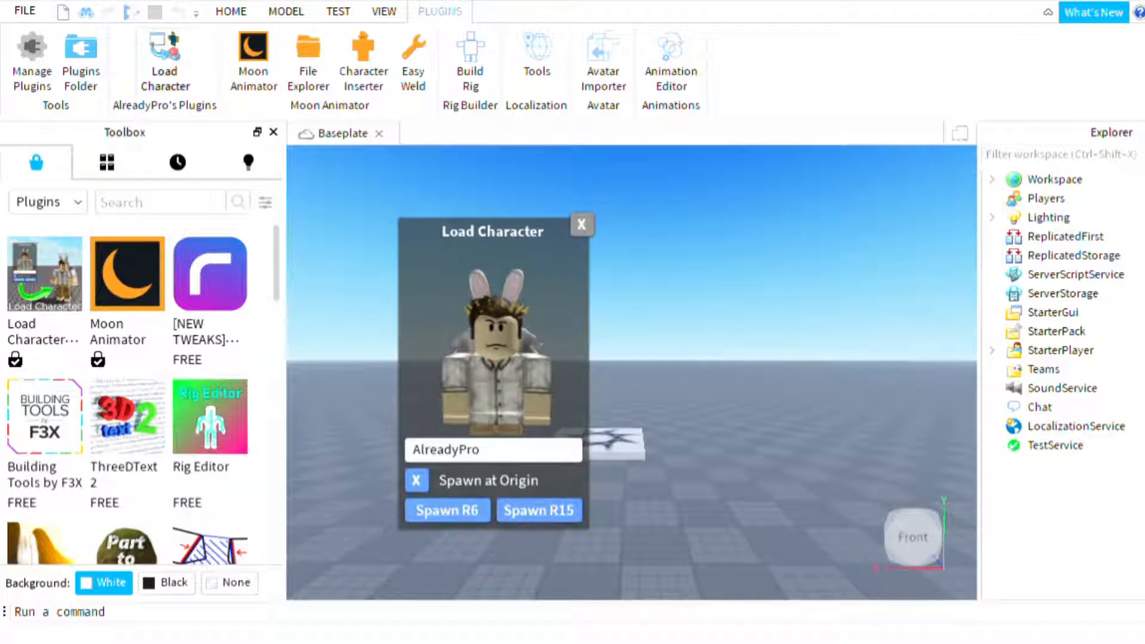
- Enter the player's username in Load Character and spawn the R6 avatar on the baseplate
{"action": "key", "text": "ctrl+a"}
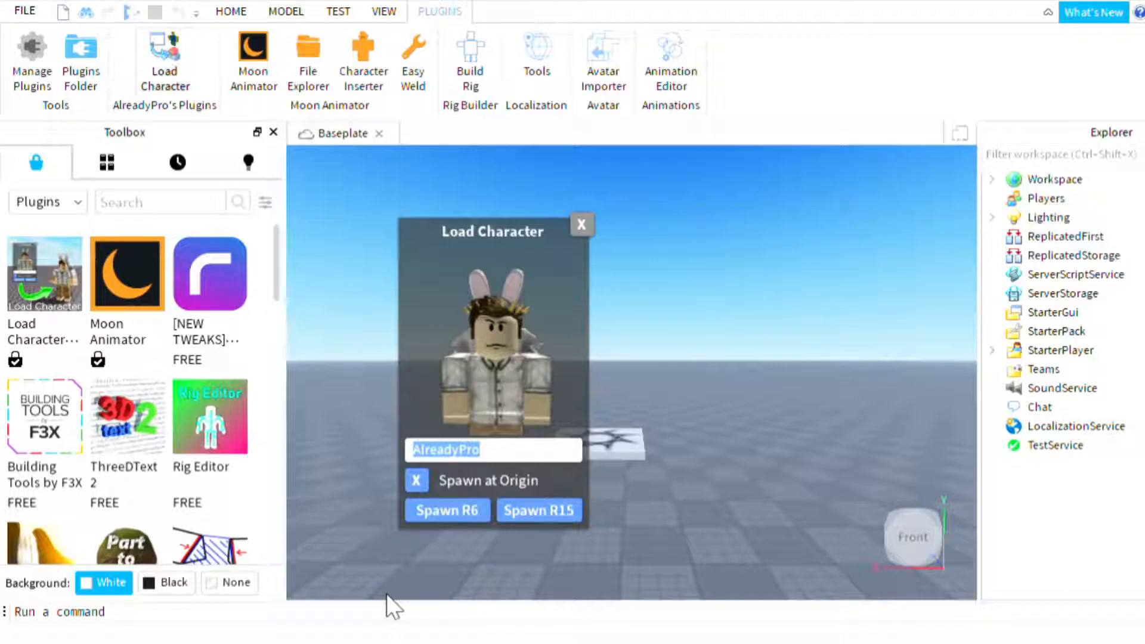
{"action": "type", "text": "savagesocerplayer24"}
{"action": "key", "text": "Return"}
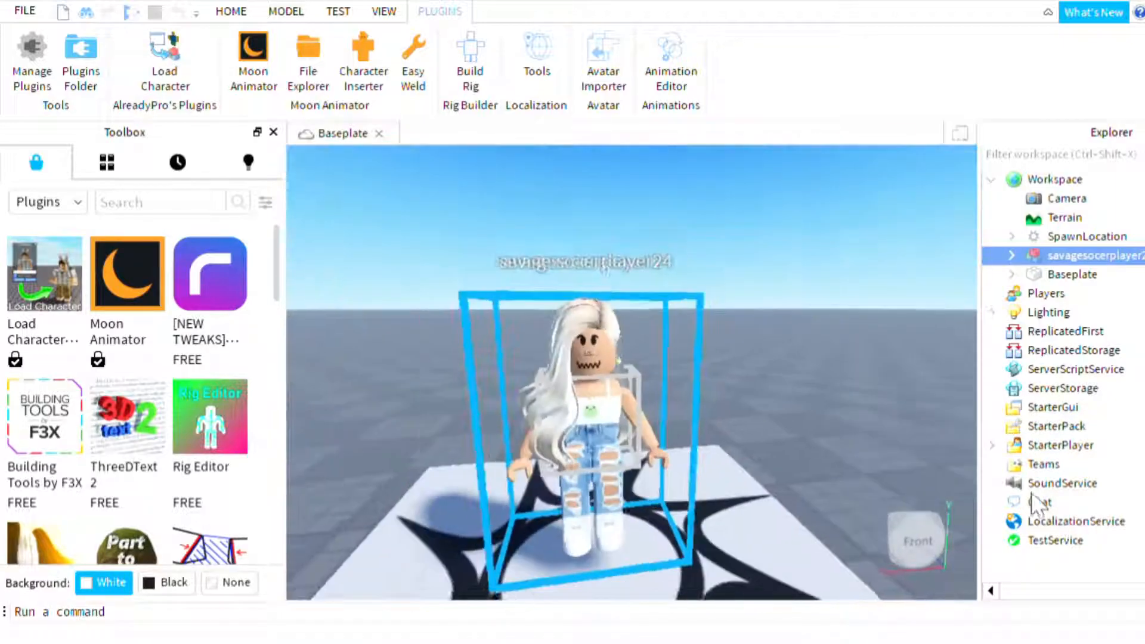
{"action": "key", "text": "s"}
{"action": "key", "text": "w"}
{"action": "key", "text": "f"}
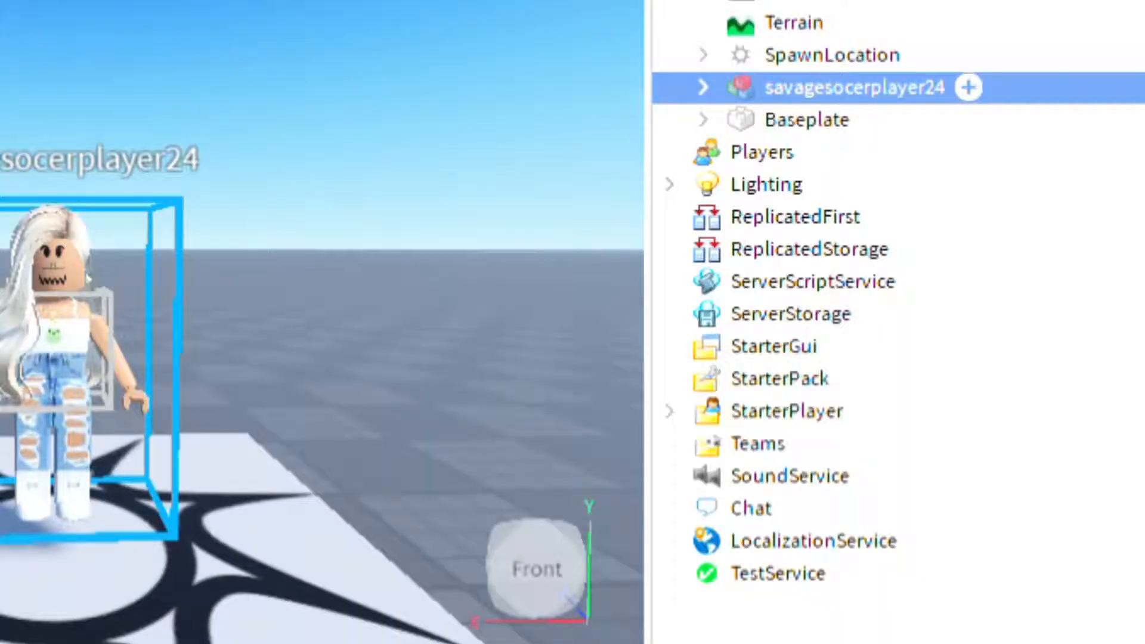
- Replace the face inside the character's Head with the "Super super happy face" image
{"action": "left_click", "coordinate": [702, 88]}
{"action": "right_click_drag", "start_coordinate": [937, 463], "coordinate": [1018, 540]}
{"action": "scroll", "coordinate": [938, 464], "scroll_direction": "up", "scroll_amount": 3}
{"action": "scroll", "coordinate": [322, 322], "scroll_direction": "down", "scroll_amount": 3}
{"action": "scroll", "coordinate": [322, 322], "scroll_direction": "up", "scroll_amount": 3}
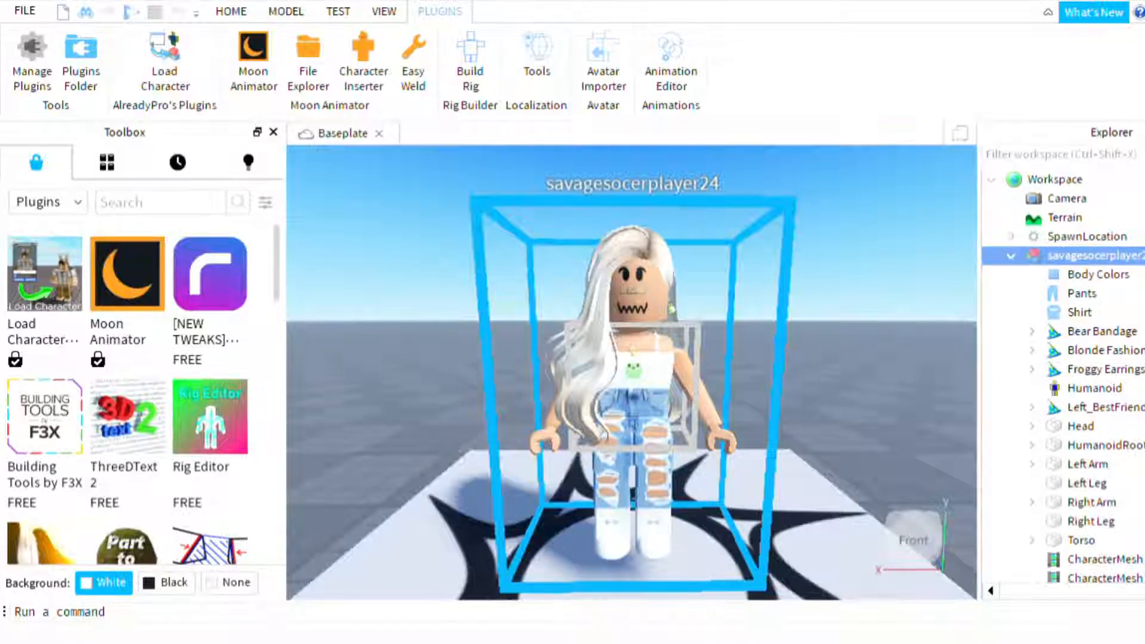
{"action": "scroll", "coordinate": [1062, 381], "scroll_direction": "down", "scroll_amount": 3}
{"action": "left_click", "coordinate": [1032, 317]}
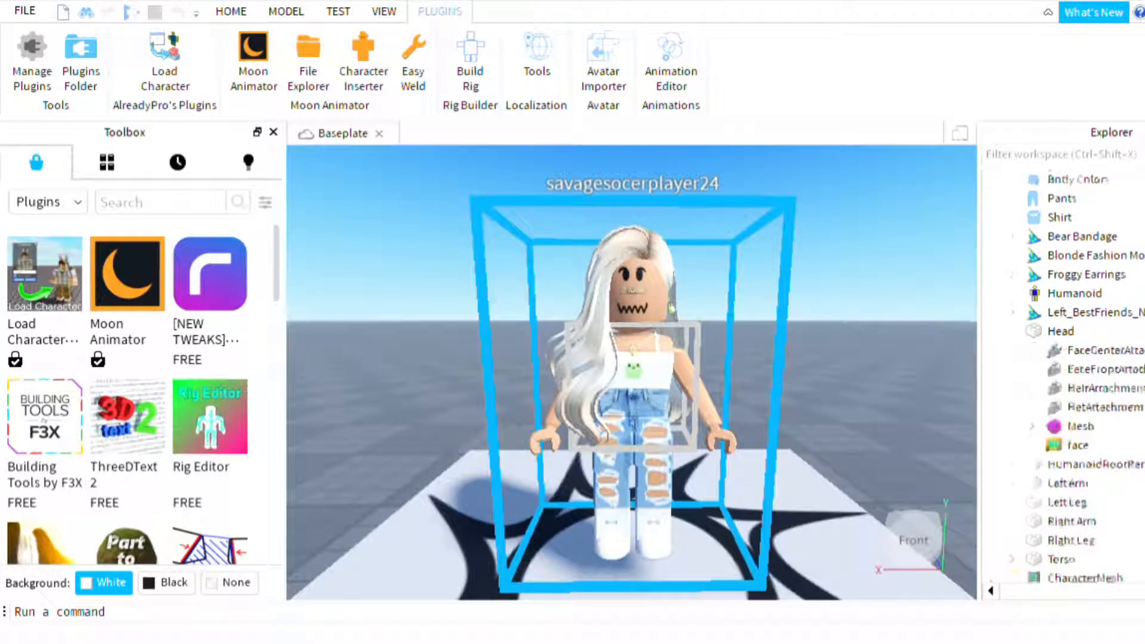
{"action": "left_click", "coordinate": [1083, 445]}
{"action": "key", "text": "Delete"}
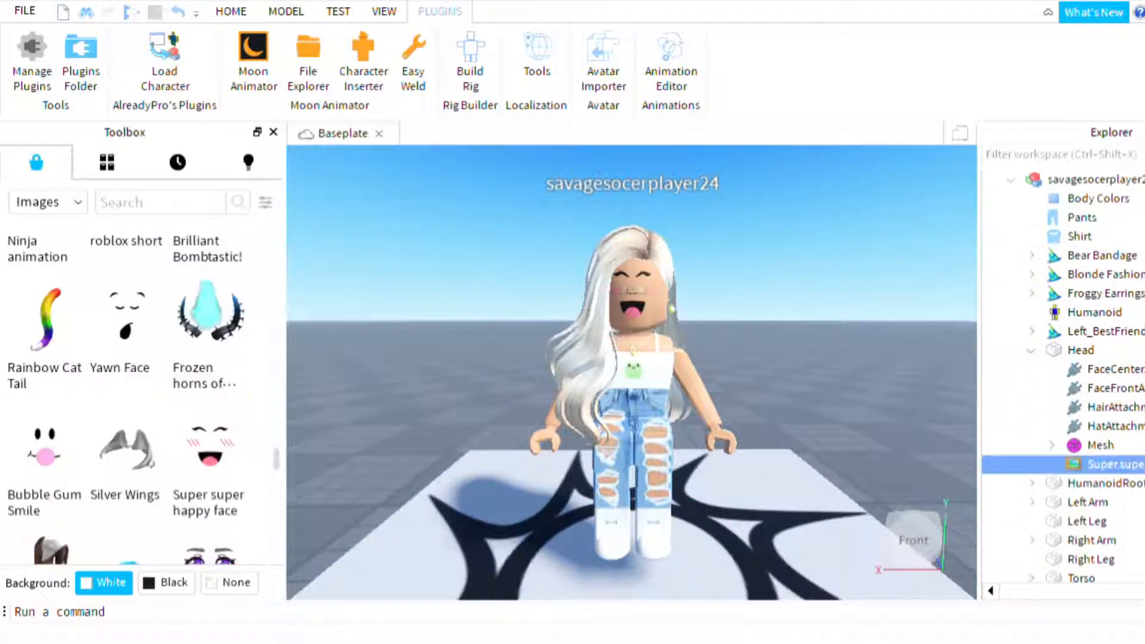
{"action": "left_click", "coordinate": [1007, 418]}
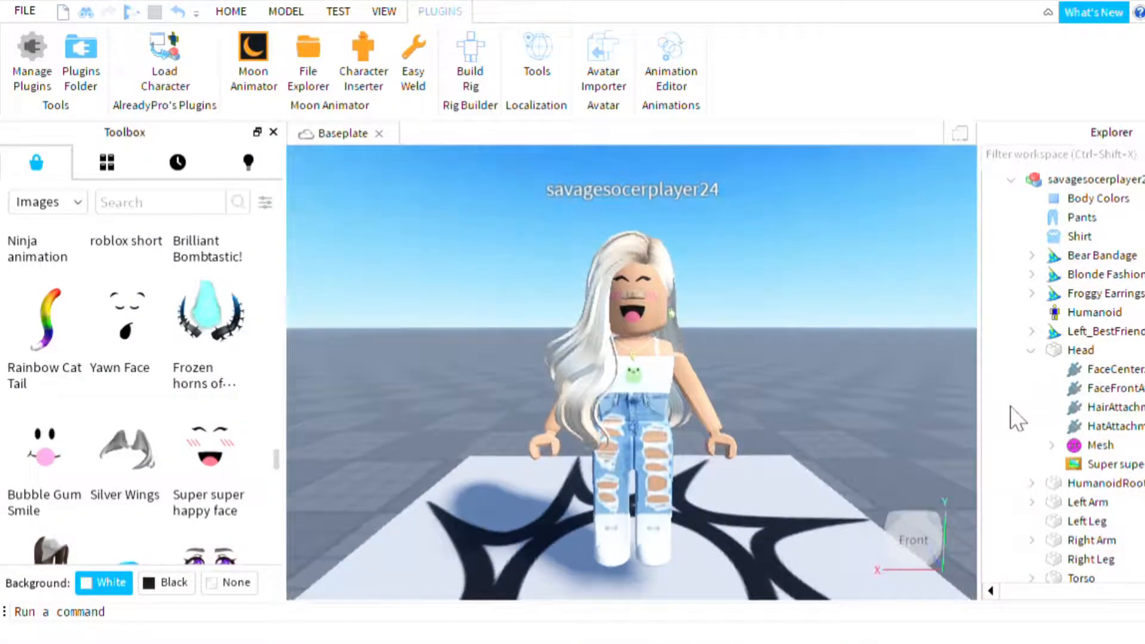
- Search the Toolbox models for "aesthetic room", insert a furnished room and look around inside it
{"action": "key", "text": "s"}
{"action": "key", "text": "w"}
{"action": "key", "text": "s"}
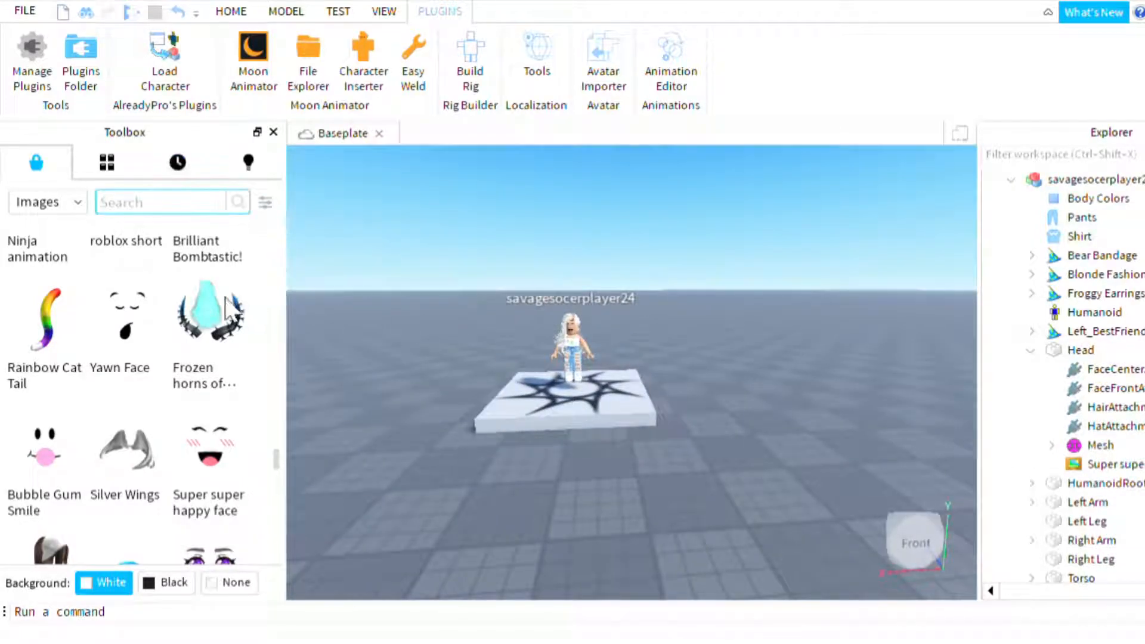
{"action": "left_click", "coordinate": [45, 202]}
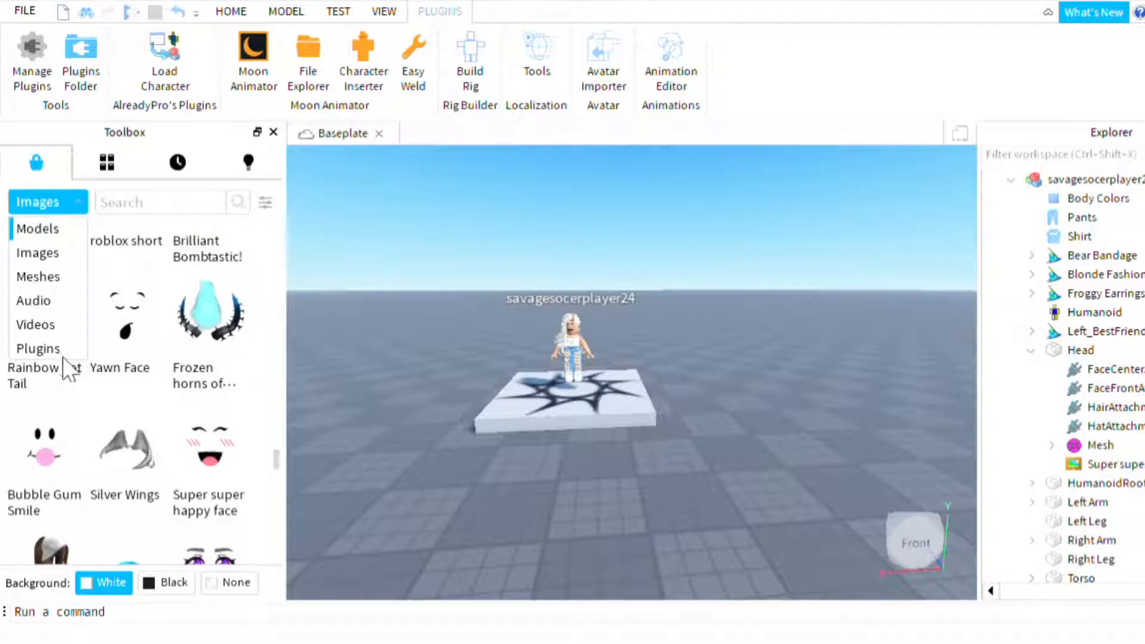
{"action": "left_click", "coordinate": [37, 229]}
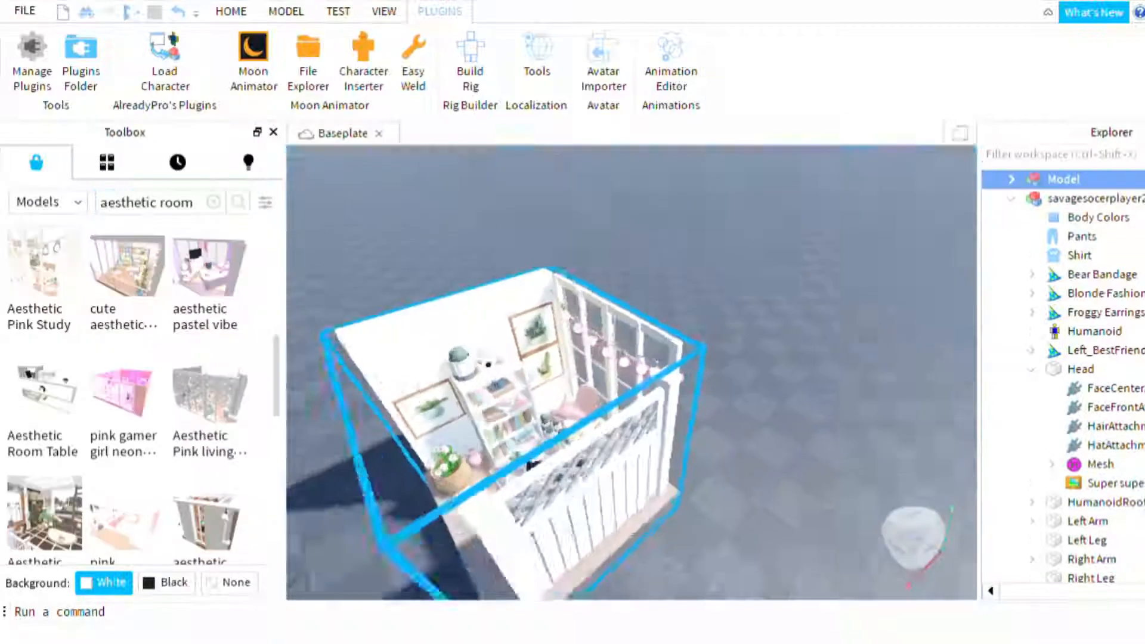
{"action": "scroll", "coordinate": [632, 372], "scroll_direction": "down", "scroll_amount": 10}
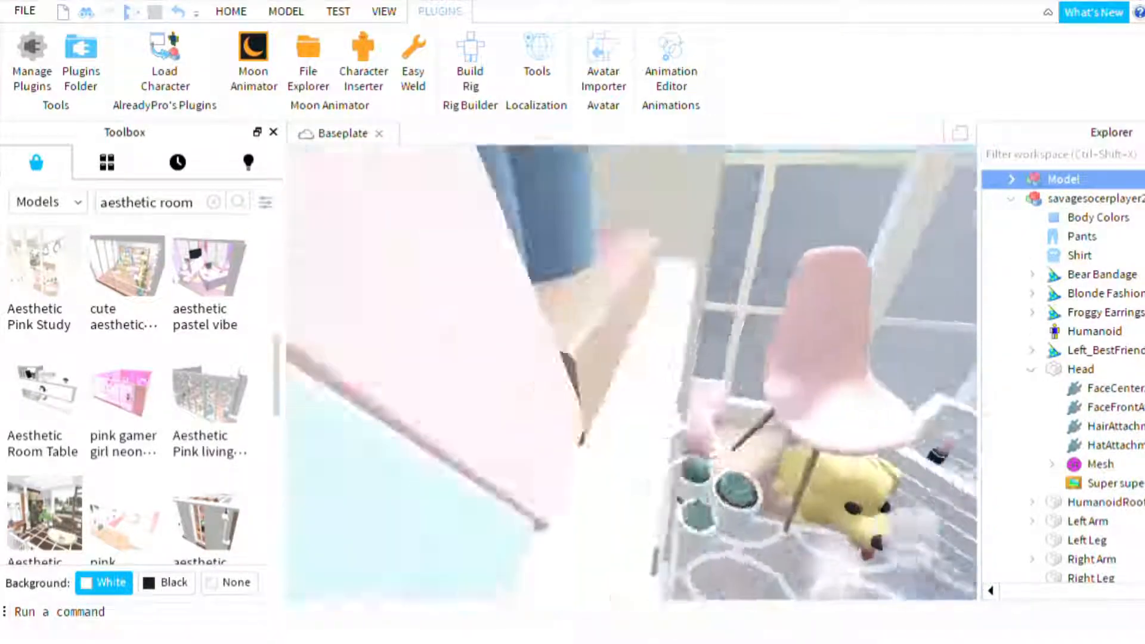
{"action": "mouse_move", "coordinate": [632, 372]}
{"action": "right_mouse_down"}
{"action": "mouse_move", "coordinate": [609, 334]}
{"action": "mouse_move", "coordinate": [631, 382]}
{"action": "right_mouse_up"}
{"action": "scroll", "coordinate": [631, 372], "scroll_direction": "down", "scroll_amount": 4}
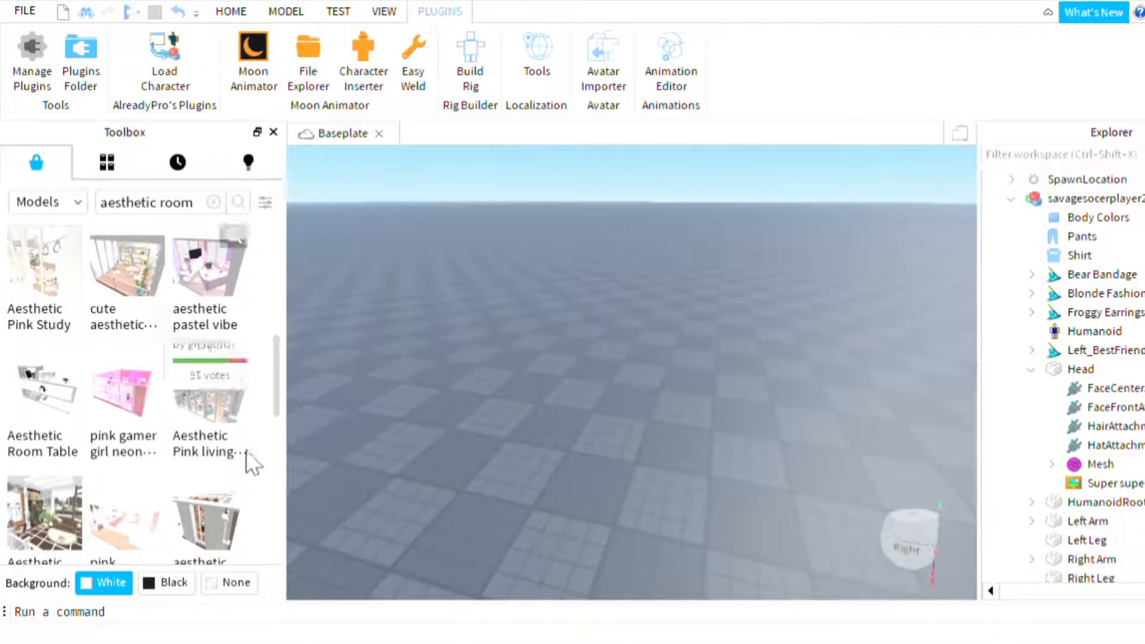
{"action": "scroll", "coordinate": [228, 489], "scroll_direction": "down", "scroll_amount": 3}
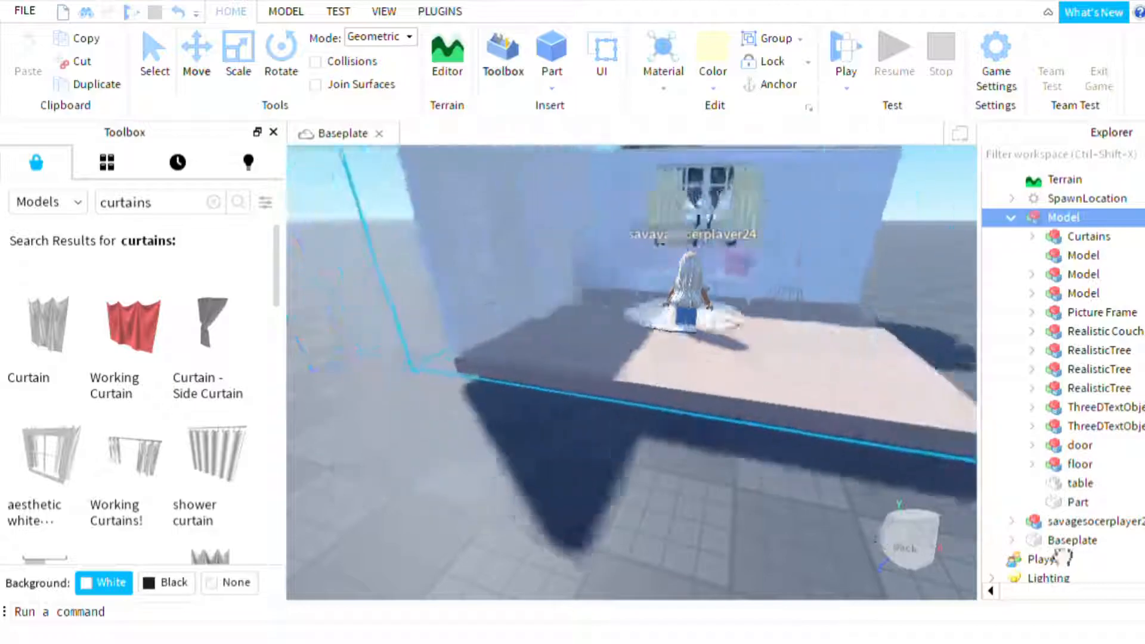
- Look over the furnished room, and select the character model to view it from the front
{"action": "right_click_drag", "start_coordinate": [1064, 558], "coordinate": [1132, 549]}
{"action": "right_click_drag", "start_coordinate": [632, 373], "coordinate": [883, 381]}
{"action": "right_click_drag", "start_coordinate": [704, 382], "coordinate": [626, 360]}
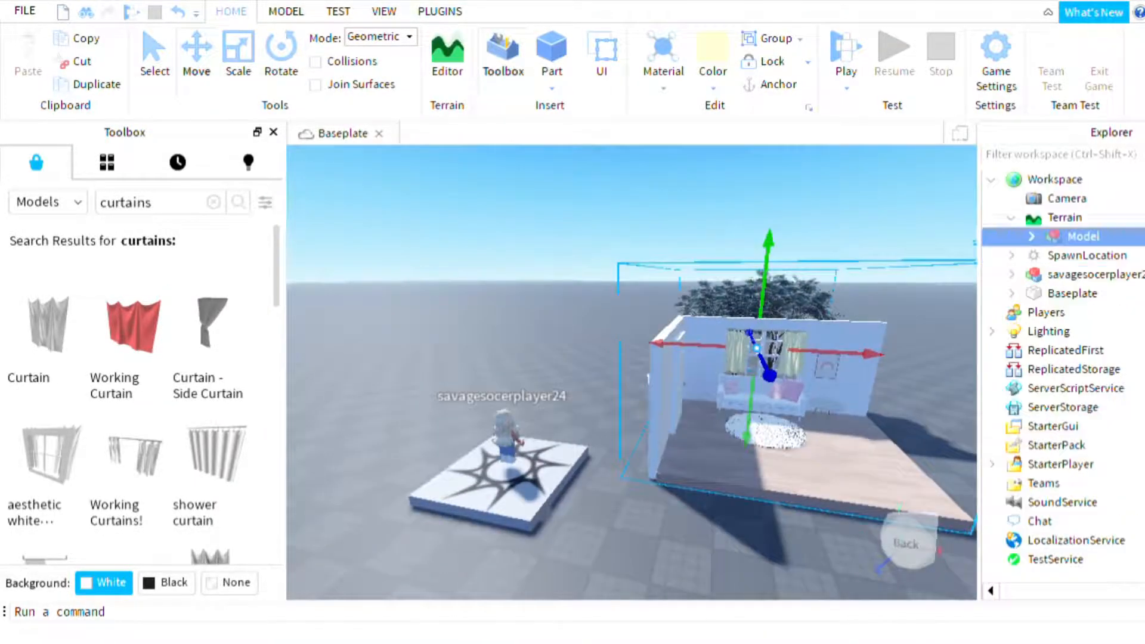
{"action": "left_click", "coordinate": [769, 576]}
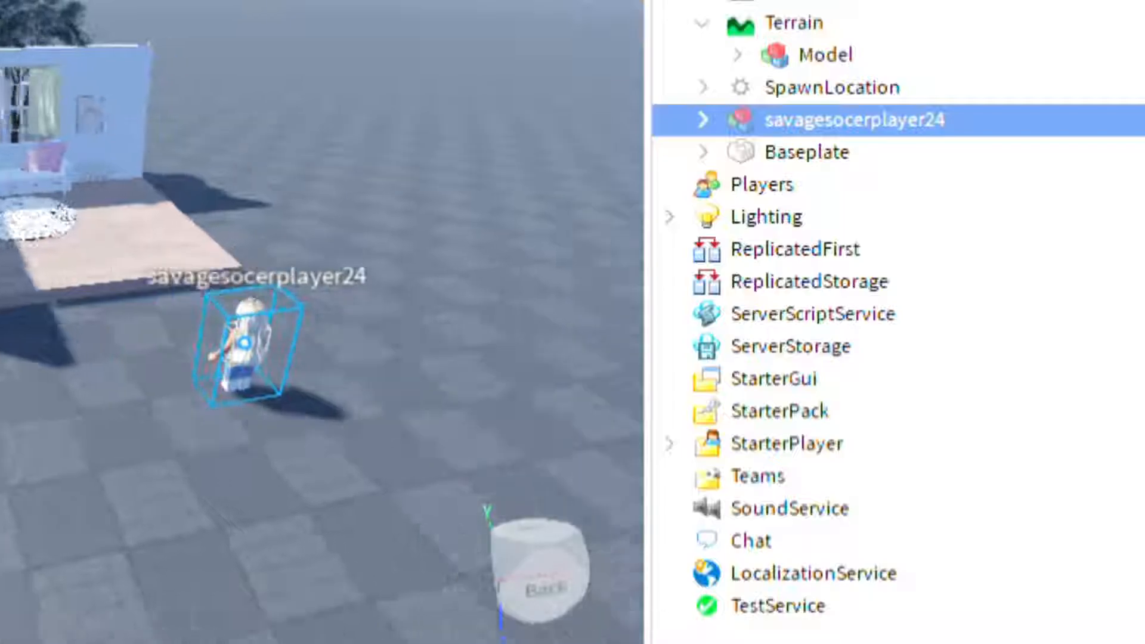
{"action": "mouse_move", "coordinate": [322, 358]}
{"action": "right_mouse_down"}
{"action": "mouse_move", "coordinate": [382, 358]}
{"action": "mouse_move", "coordinate": [286, 381]}
{"action": "mouse_move", "coordinate": [250, 333]}
{"action": "right_mouse_up"}
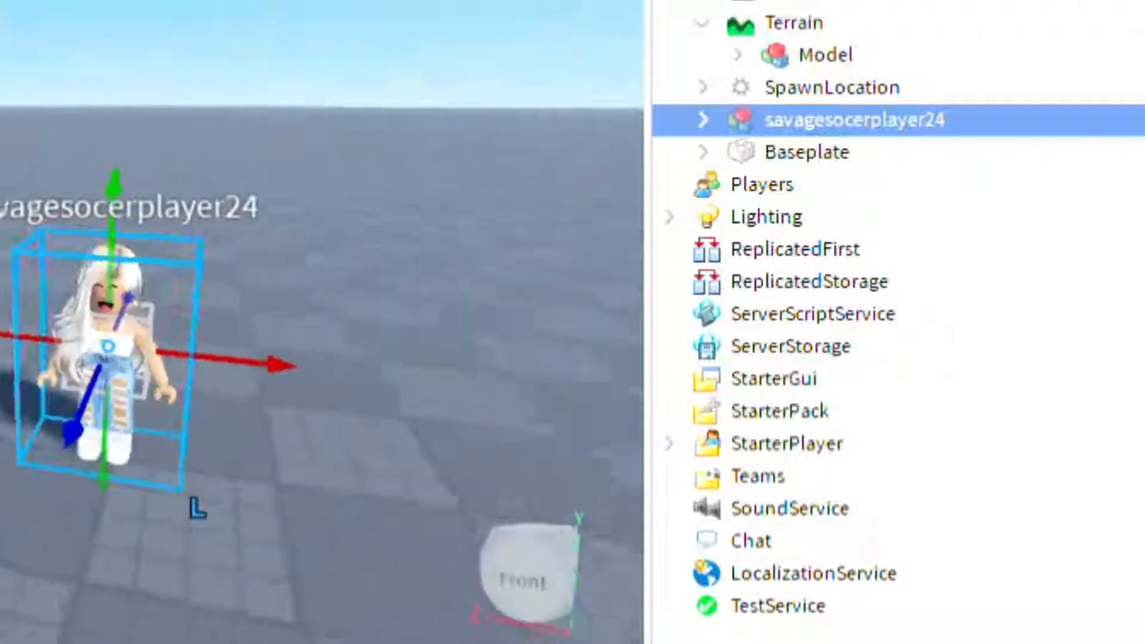
{"action": "scroll", "coordinate": [192, 502], "scroll_direction": "up", "scroll_amount": 2}
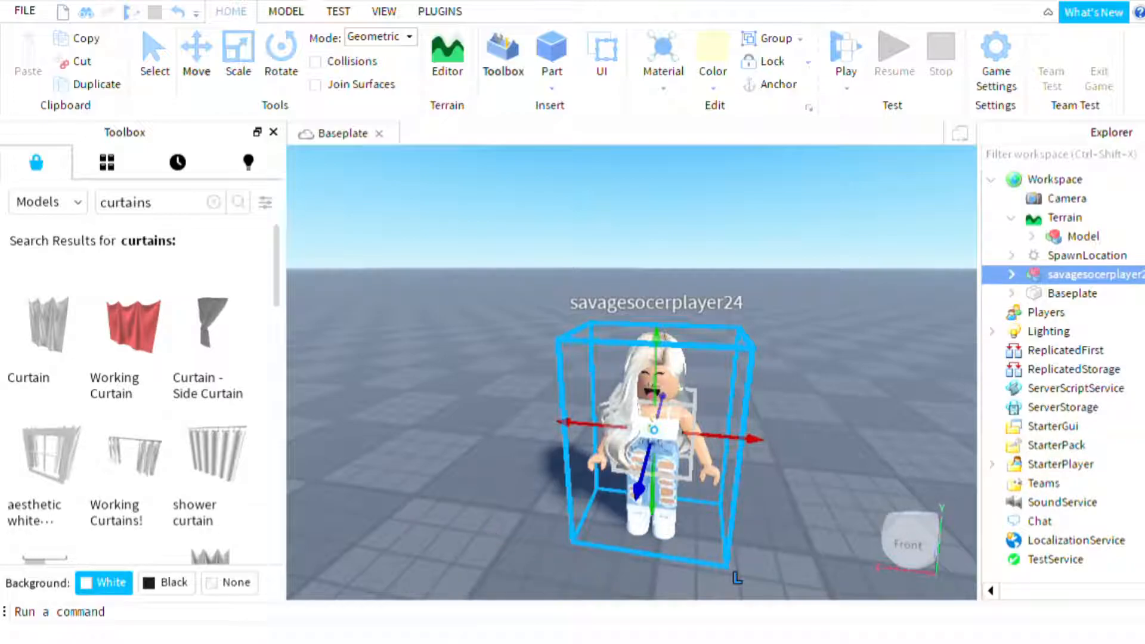
- Select the room model under Terrain and inspect its interior from the open side
{"action": "key", "text": "w"}
{"action": "right_click_drag", "start_coordinate": [1000, 425], "coordinate": [1048, 492]}
{"action": "key", "text": "s"}
{"action": "left_click", "coordinate": [1087, 530]}
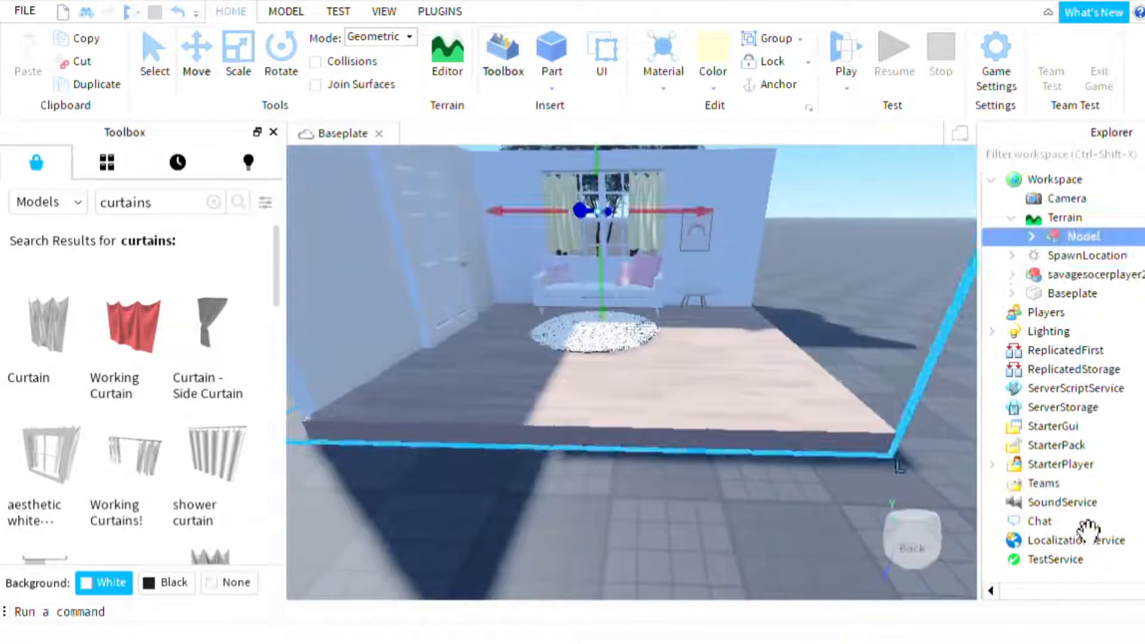
{"action": "right_click_drag", "start_coordinate": [1126, 539], "coordinate": [1126, 538]}
{"action": "right_click_drag", "start_coordinate": [632, 372], "coordinate": [921, 367]}
{"action": "key", "text": "s"}
{"action": "key", "text": "w"}
{"action": "key", "text": "w"}
{"action": "key", "text": "s"}
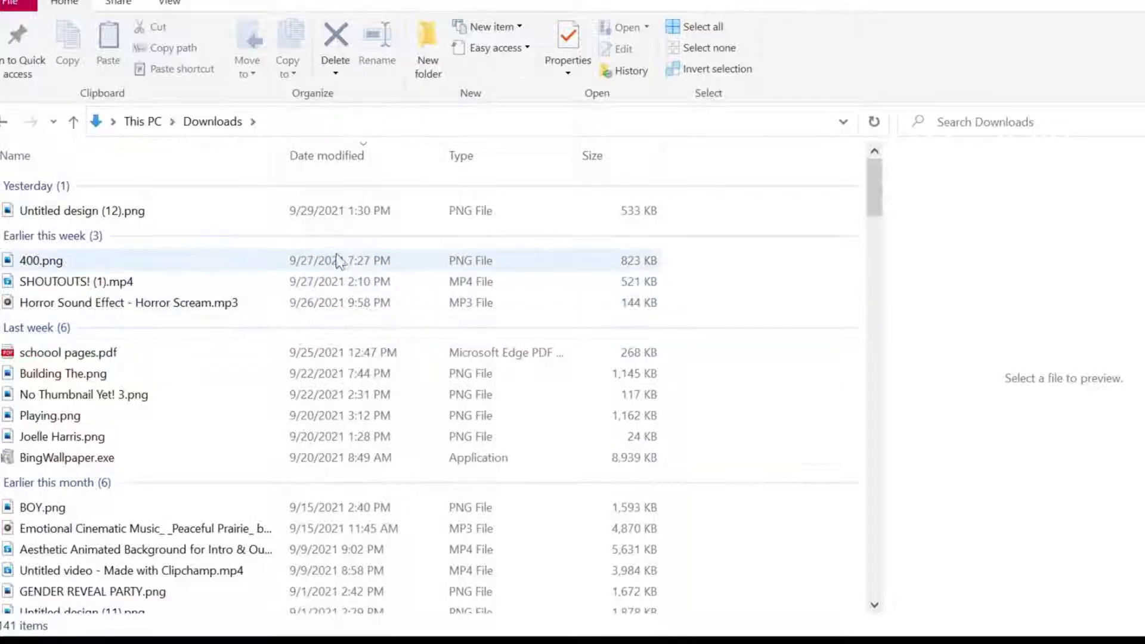
- Open Faceless.blend in Blender from the Rig folder of RobloxRig_Woman (1).zip in Downloads
{"action": "scroll", "coordinate": [336, 261], "scroll_direction": "down", "scroll_amount": 13}
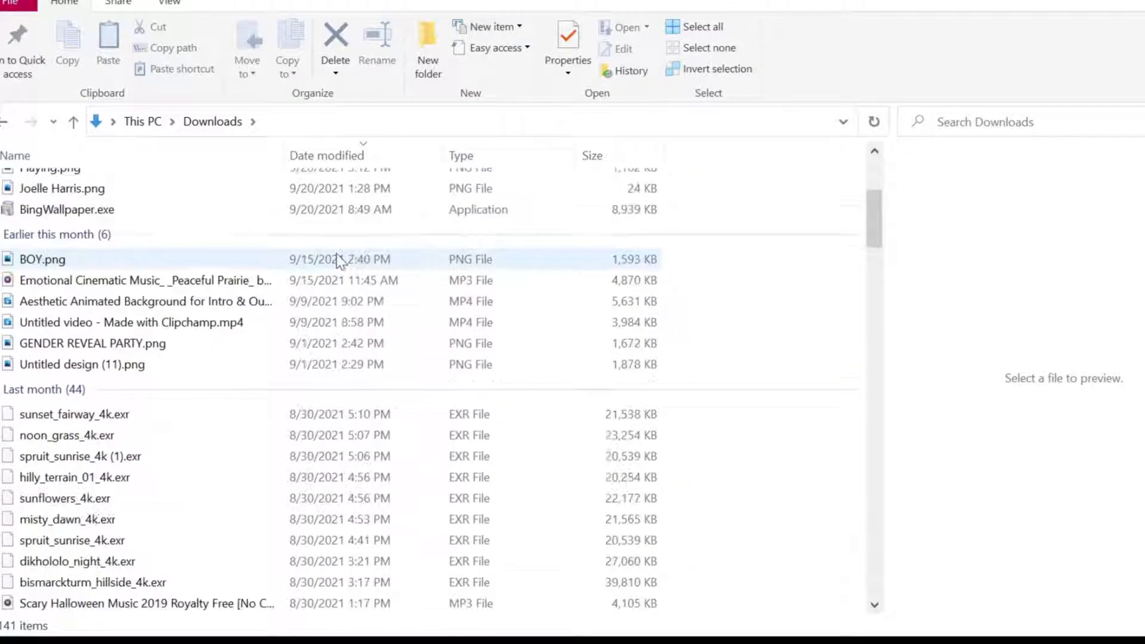
{"action": "scroll", "coordinate": [332, 268], "scroll_direction": "down", "scroll_amount": 13}
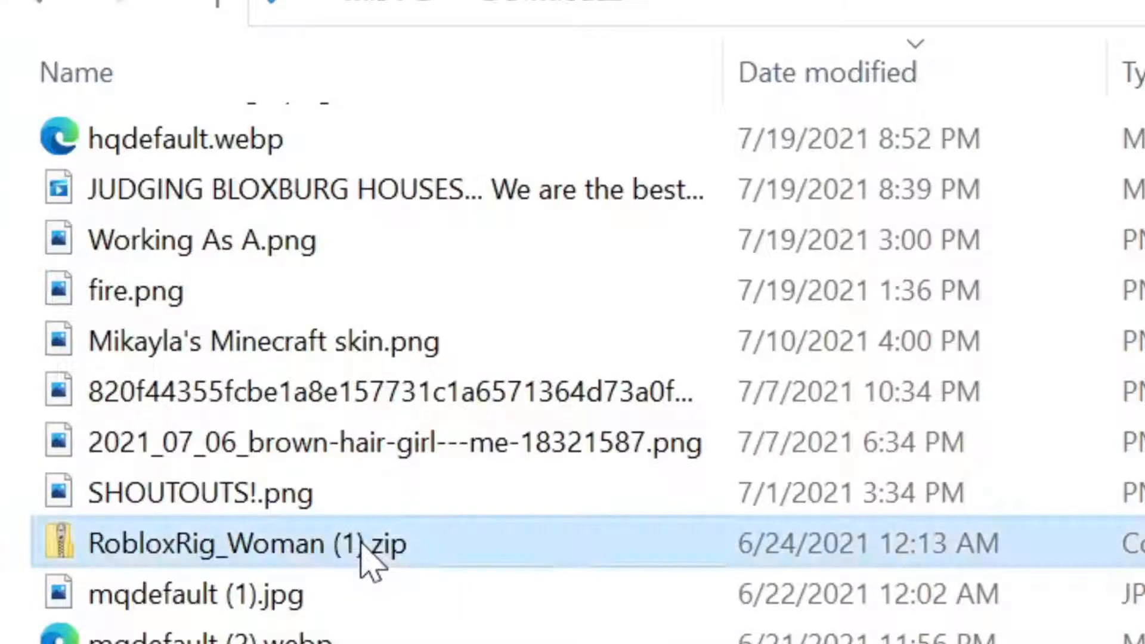
{"action": "double_click", "coordinate": [156, 351]}
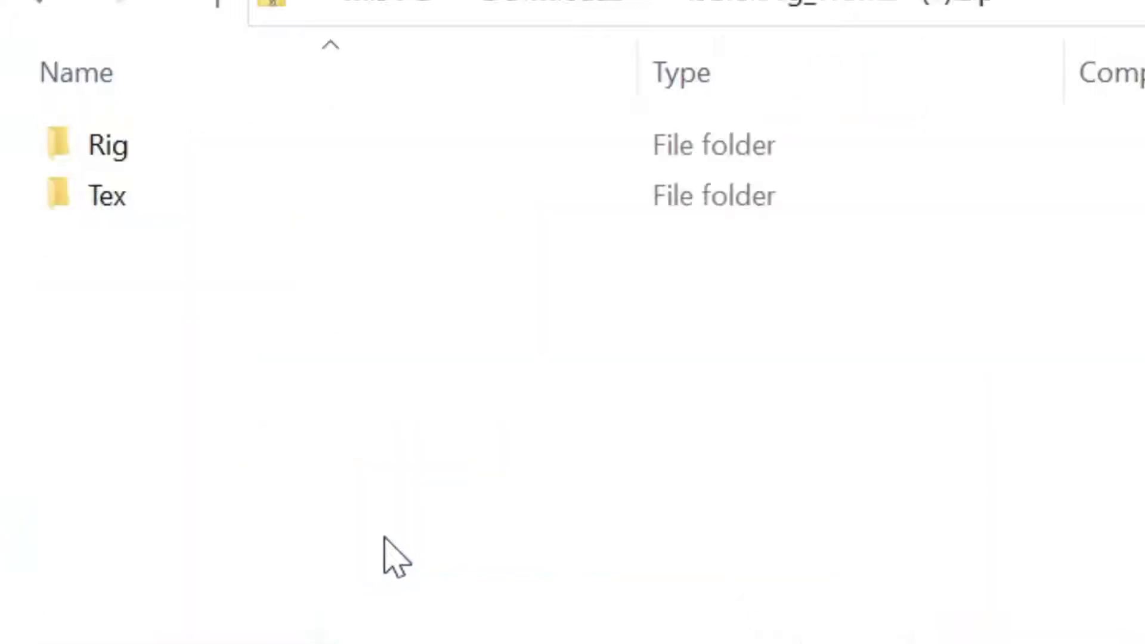
{"action": "double_click", "coordinate": [415, 149]}
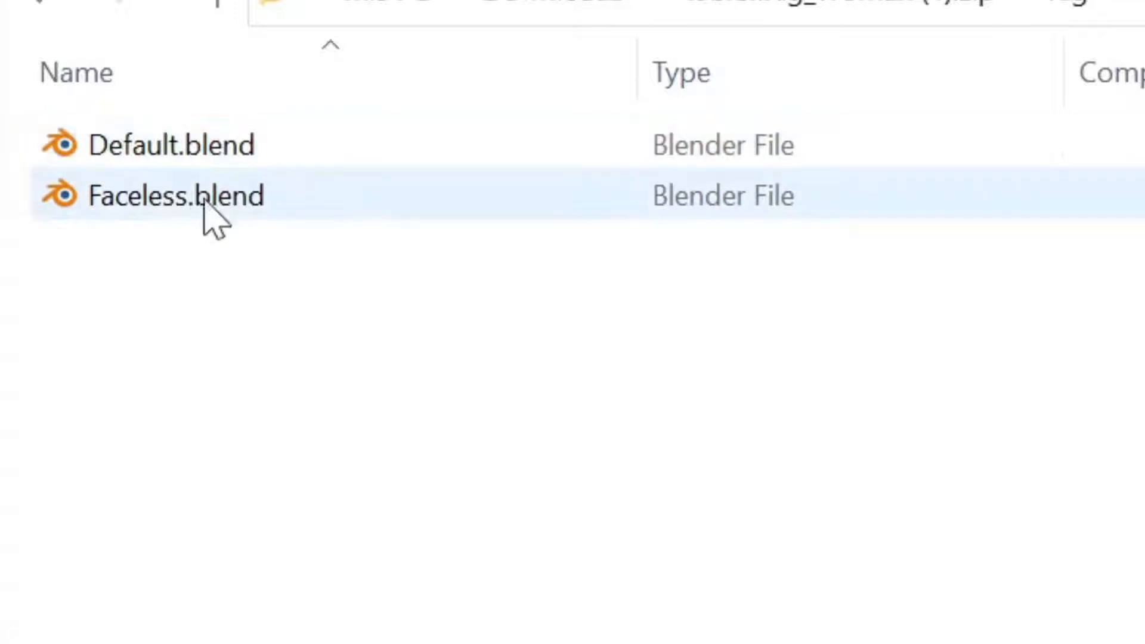
{"action": "double_click", "coordinate": [275, 210]}
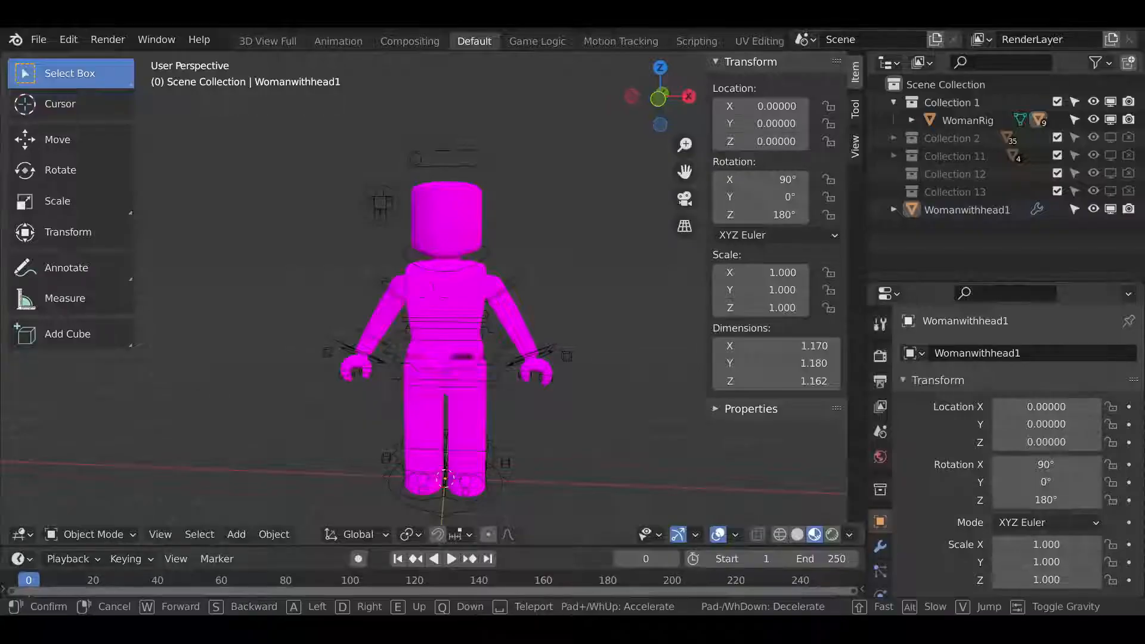
{"action": "key", "text": "s"}
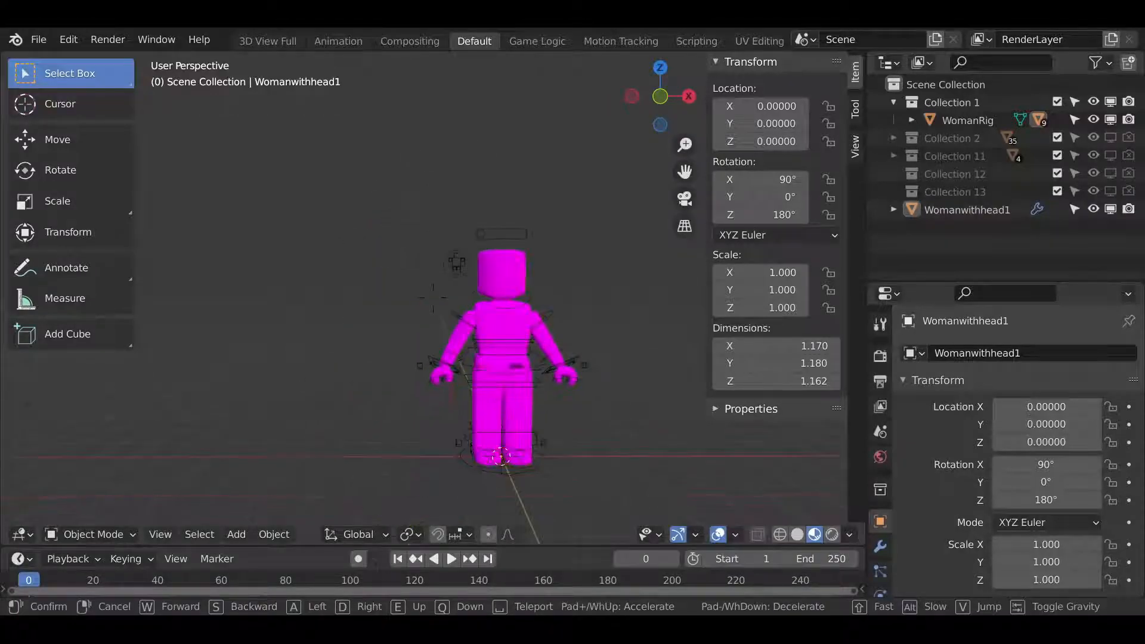
{"action": "key", "text": "w"}
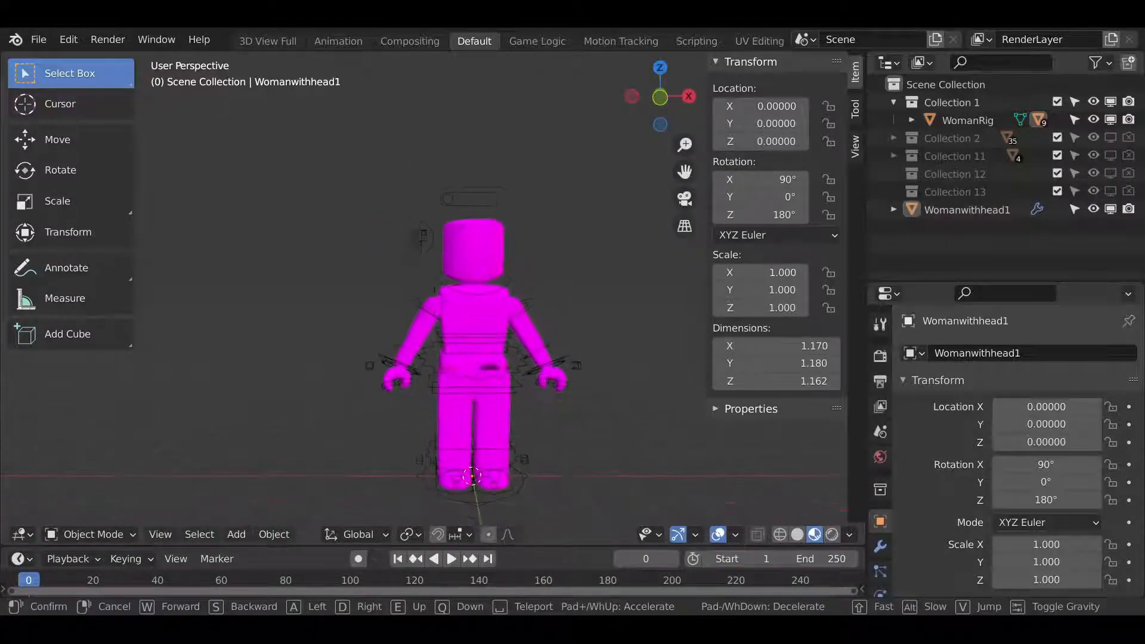
- Use walk navigation to inspect the woman rig from the front, up close and from farther back
{"action": "left_click", "coordinate": [424, 310]}
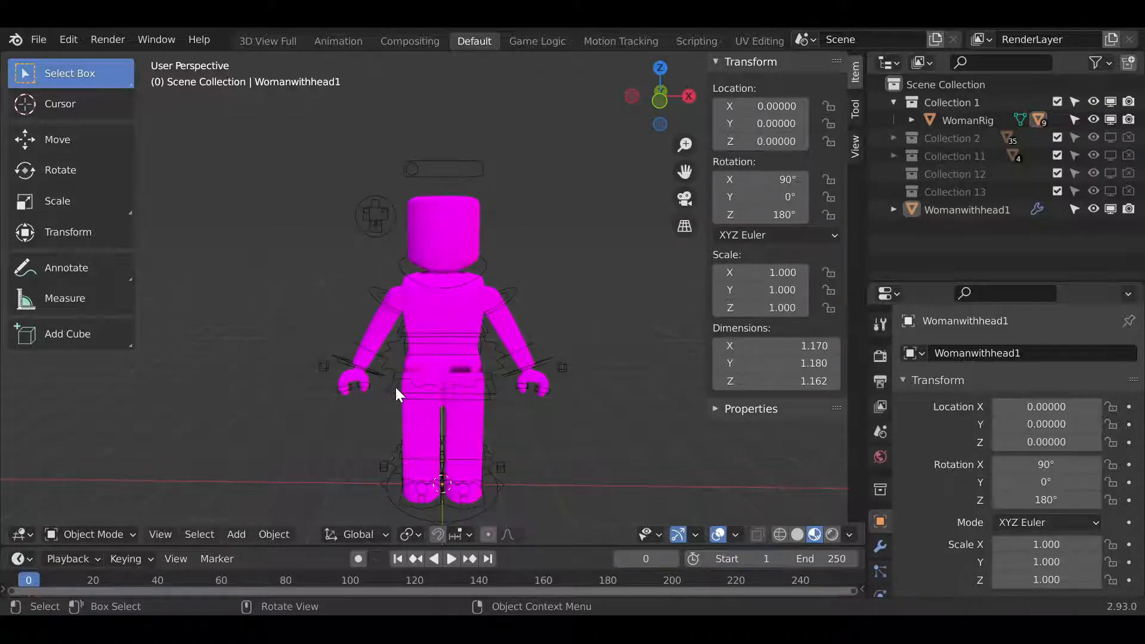
{"action": "key", "text": "shift"}
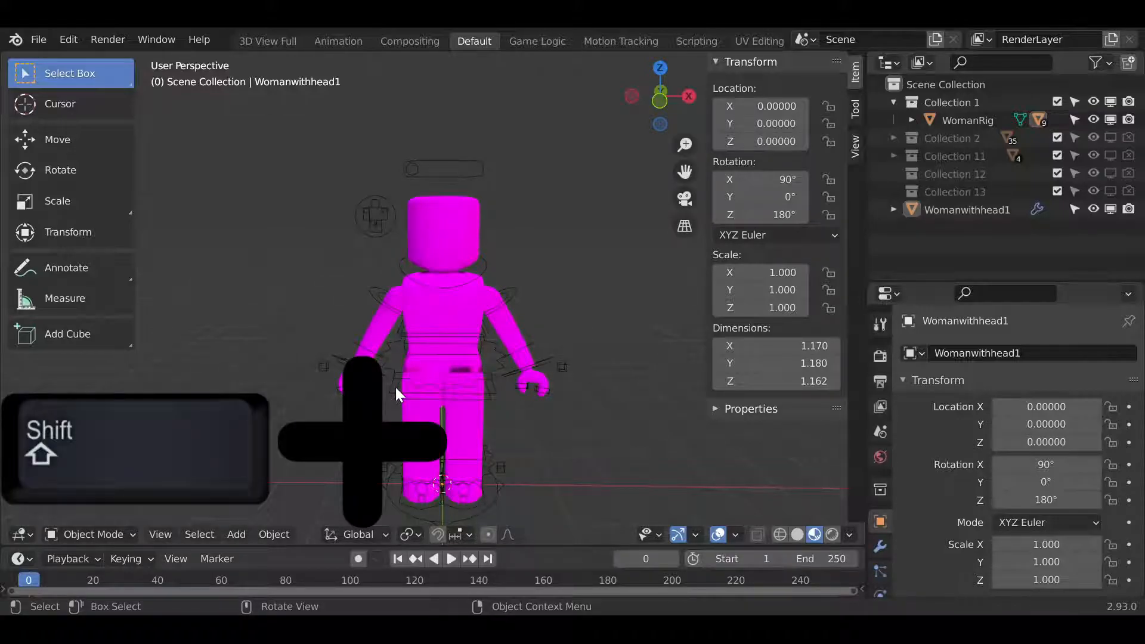
{"action": "key", "text": "shift+grave"}
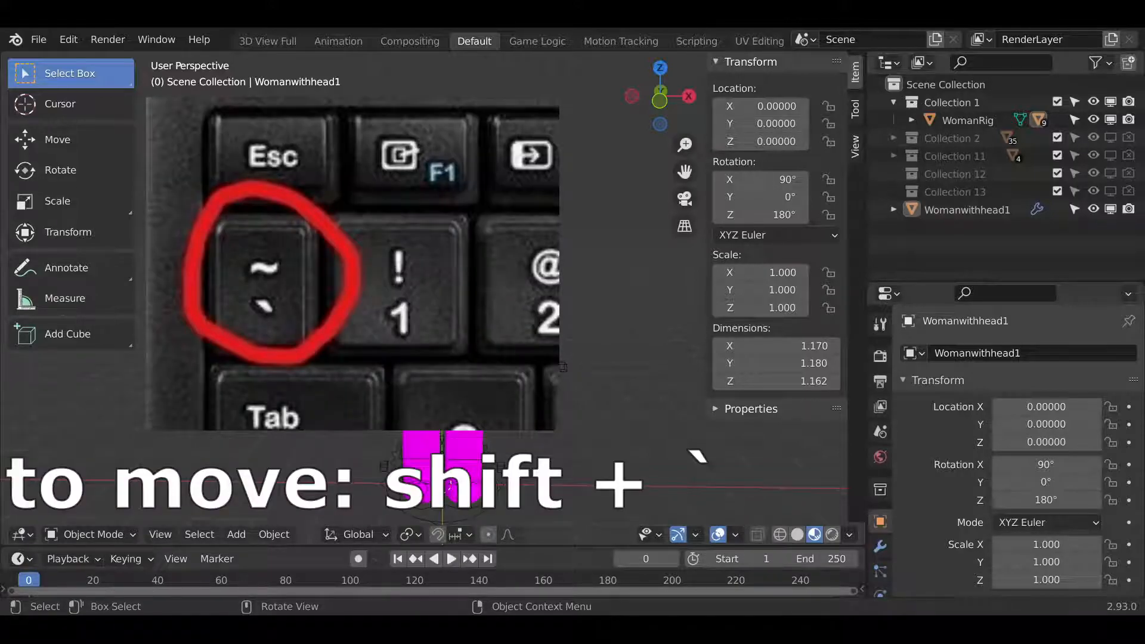
{"action": "key", "text": "shift+grave"}
{"action": "key", "text": "w"}
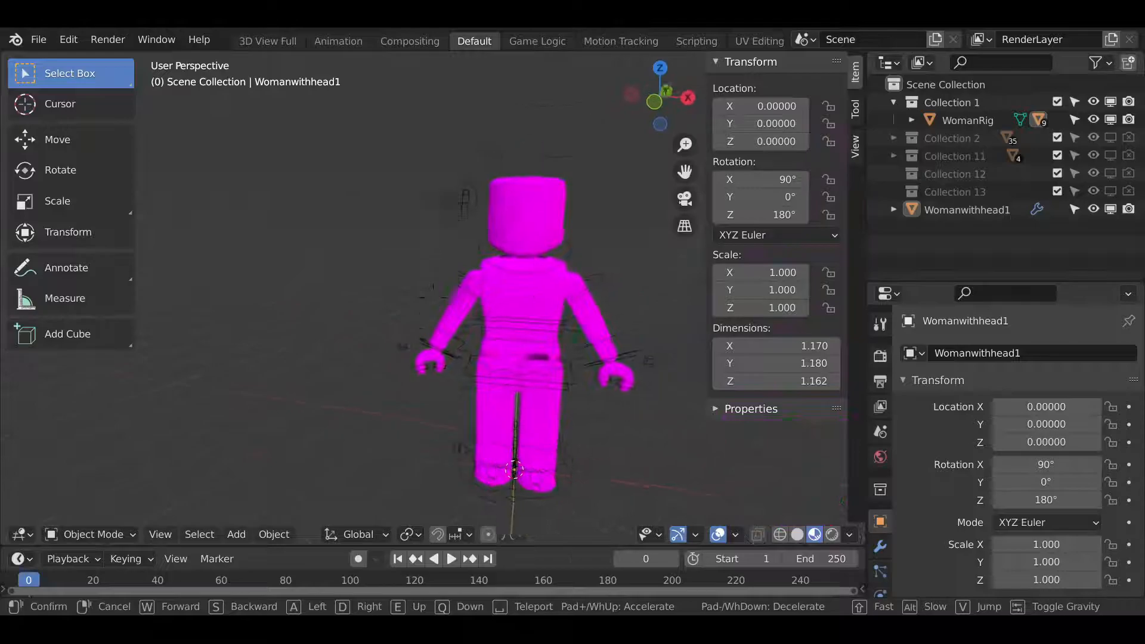
{"action": "key", "text": "s"}
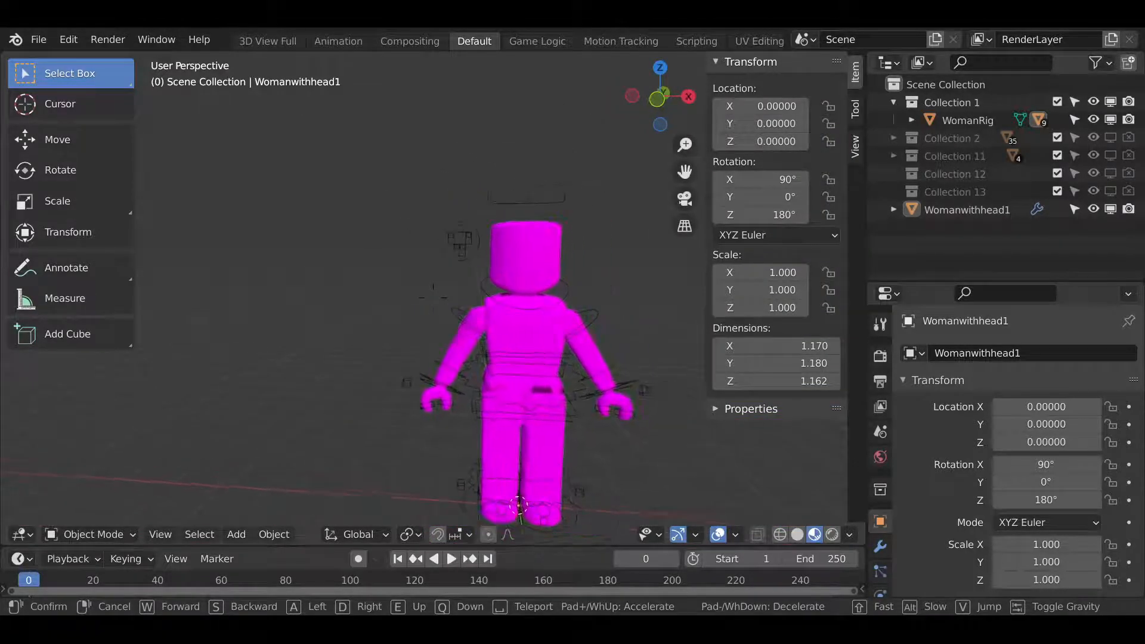
{"action": "key", "text": "w"}
{"action": "key", "text": "s"}
{"action": "key", "text": "w"}
{"action": "key", "text": "w"}
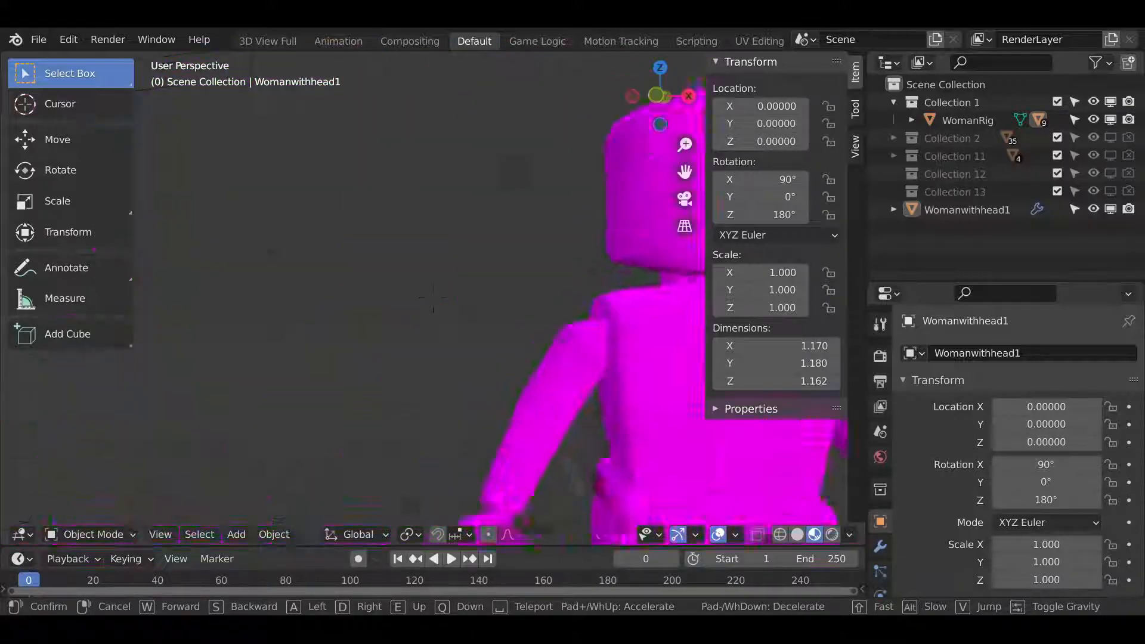
{"action": "key", "text": "s"}
{"action": "key", "text": "w"}
{"action": "key", "text": "s"}
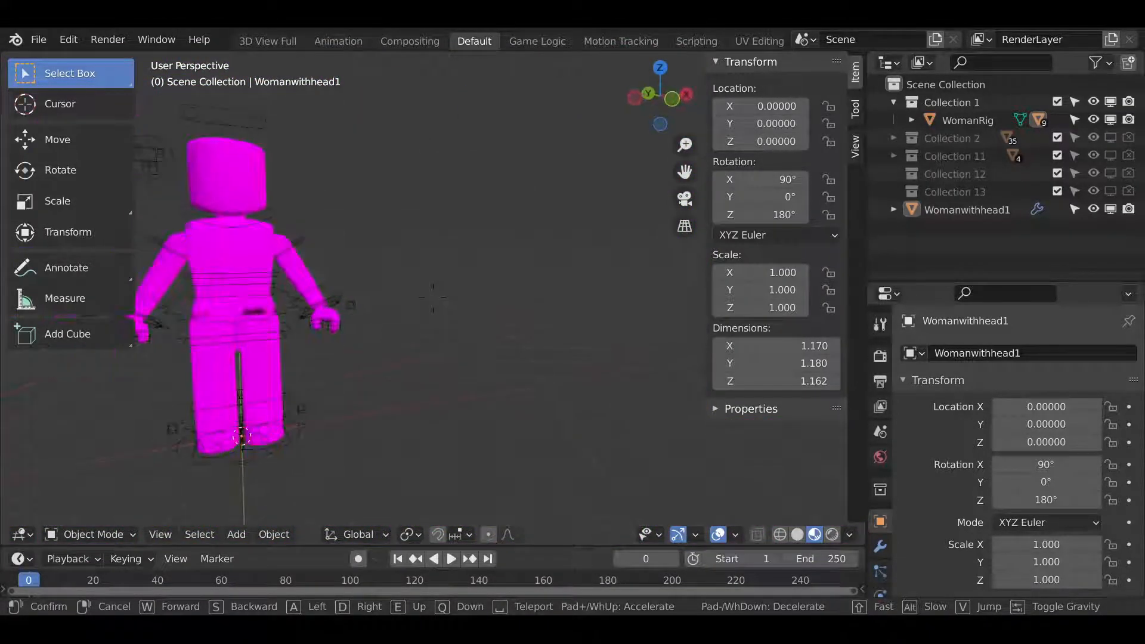
{"action": "key", "text": "s"}
{"action": "key", "text": "w"}
{"action": "left_click", "coordinate": [433, 298]}
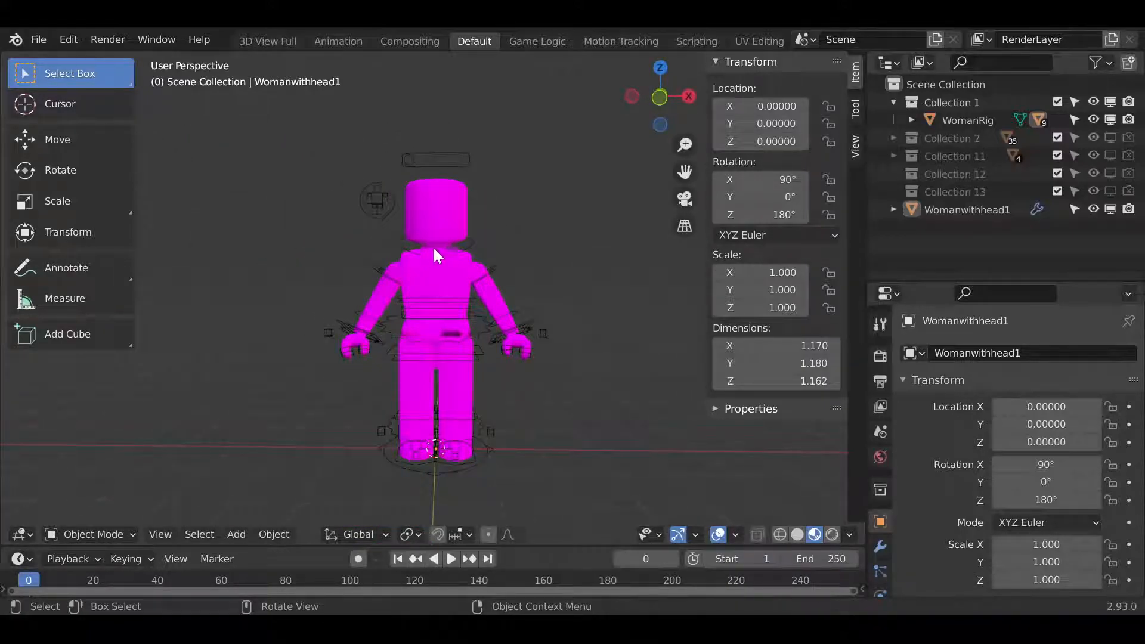
- Delete the head mesh Womanwithhead1 from the woman rig
{"action": "left_click", "coordinate": [443, 224]}
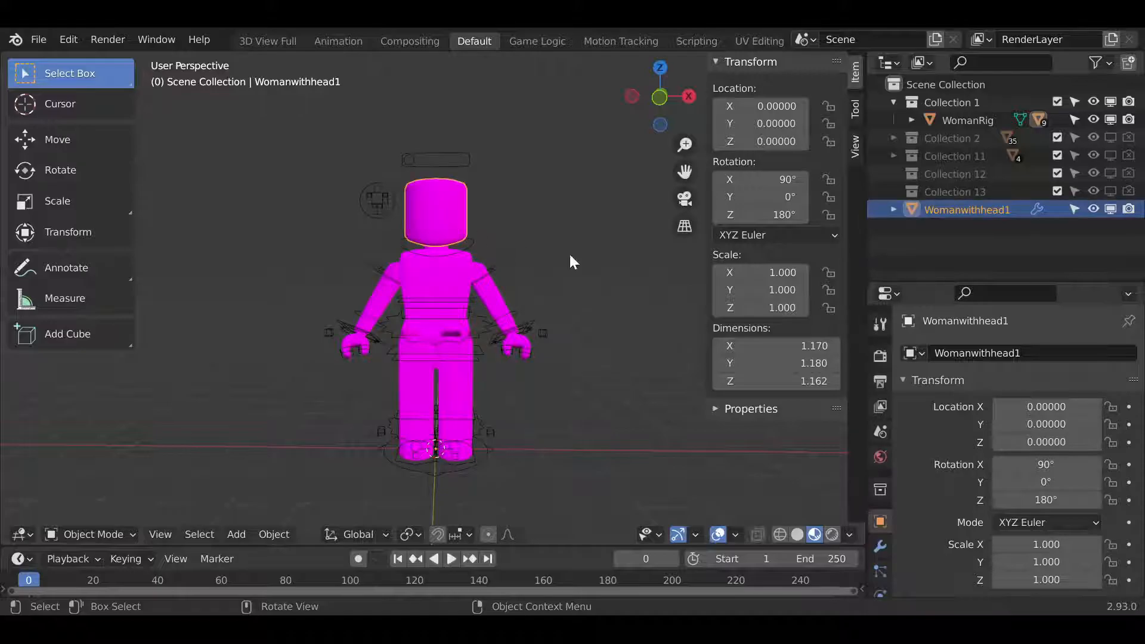
{"action": "left_click", "coordinate": [556, 289]}
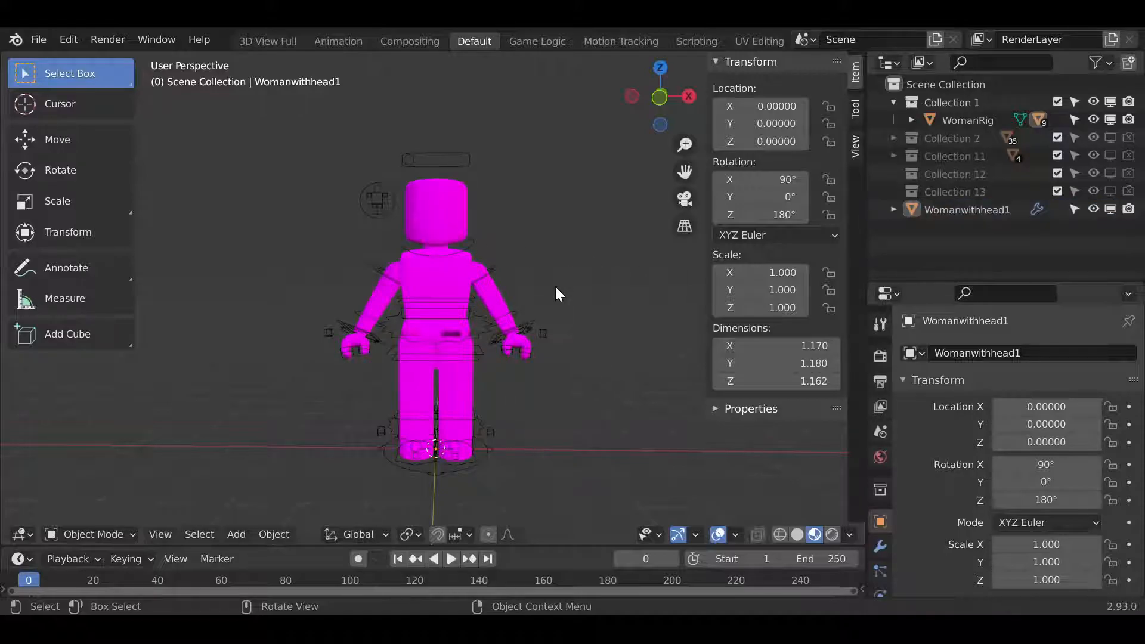
{"action": "key", "text": "shift+grave"}
{"action": "key", "text": "w"}
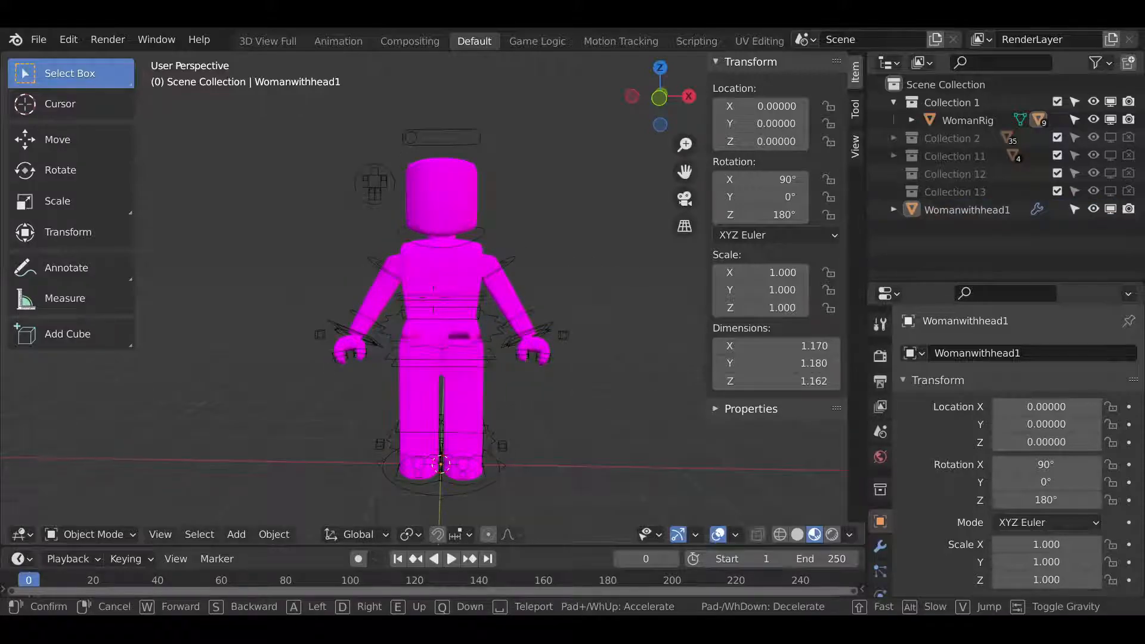
{"action": "key", "text": "e"}
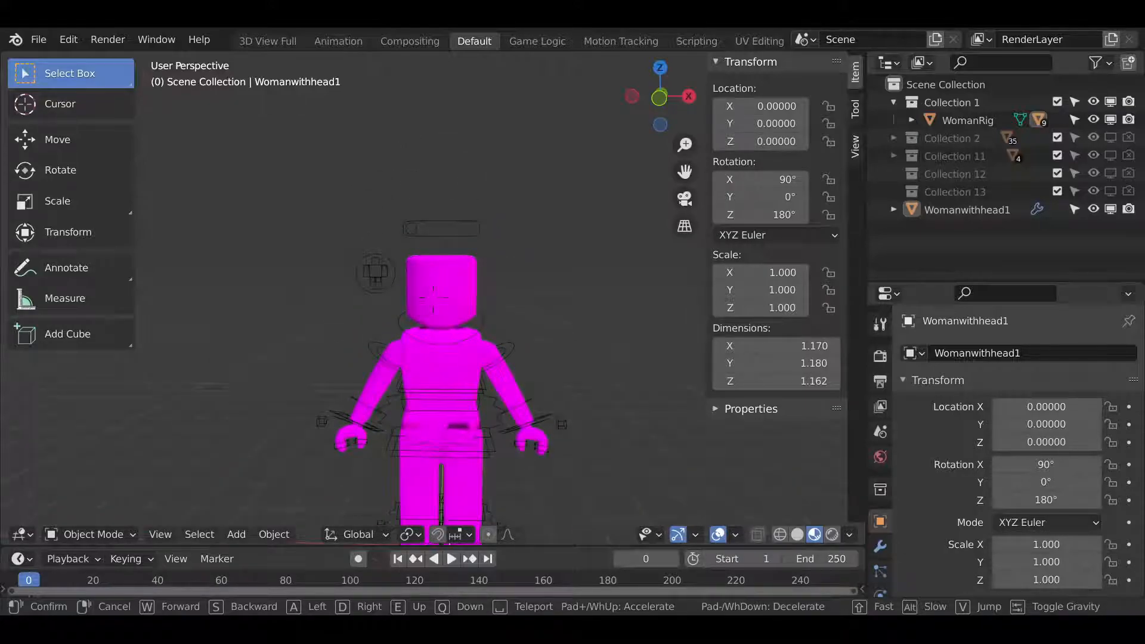
{"action": "key", "text": "q"}
{"action": "key", "text": "Return"}
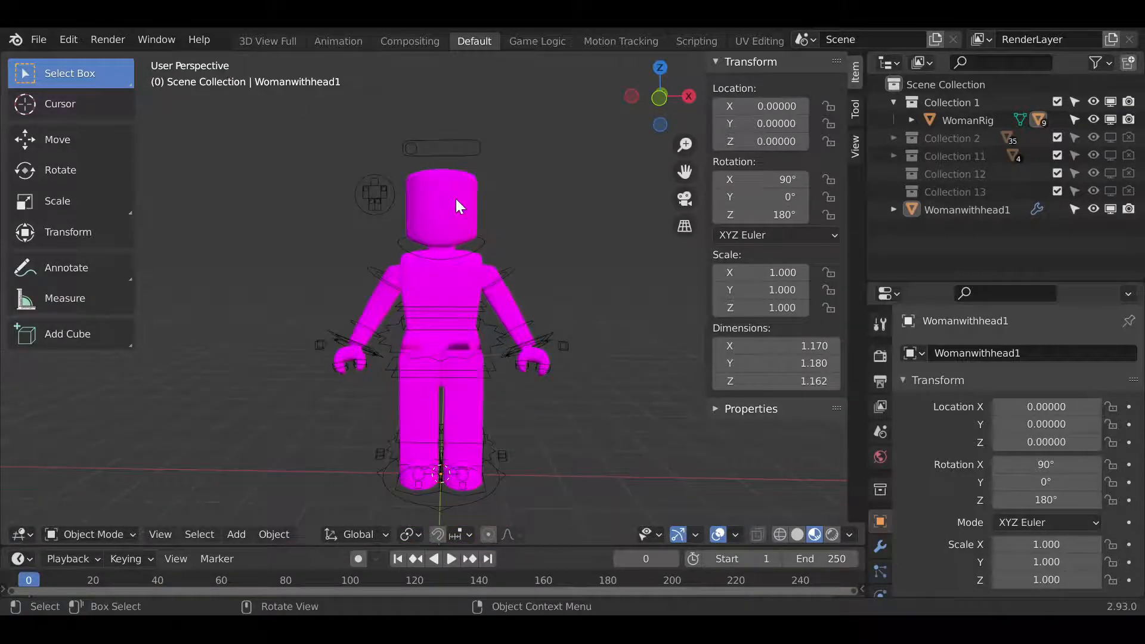
{"action": "left_click", "coordinate": [456, 199]}
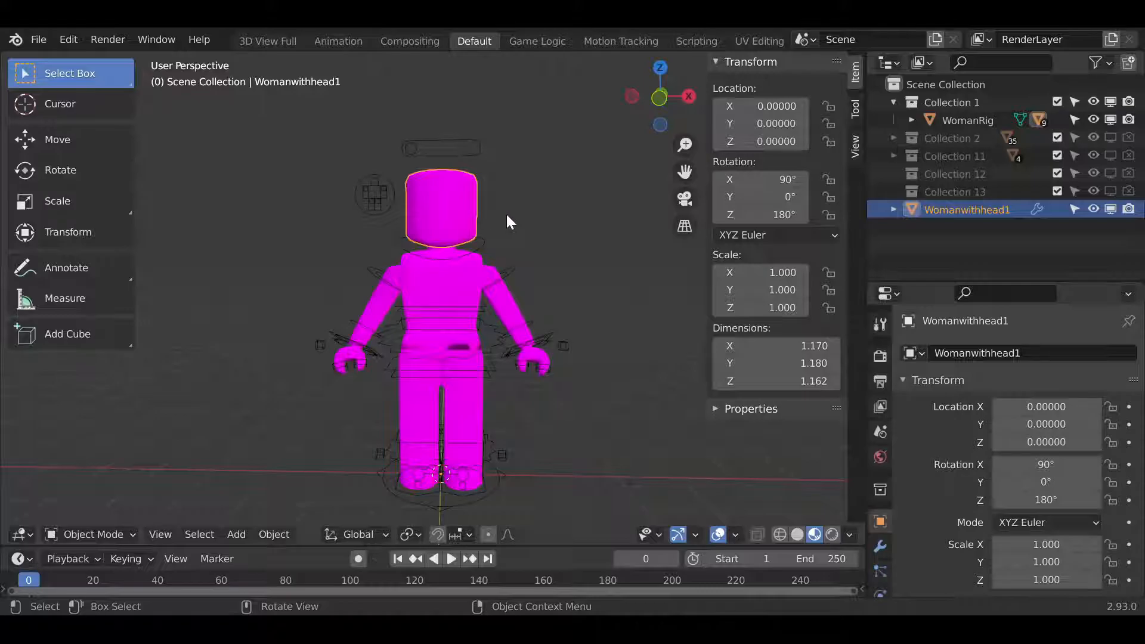
{"action": "key", "text": "x"}
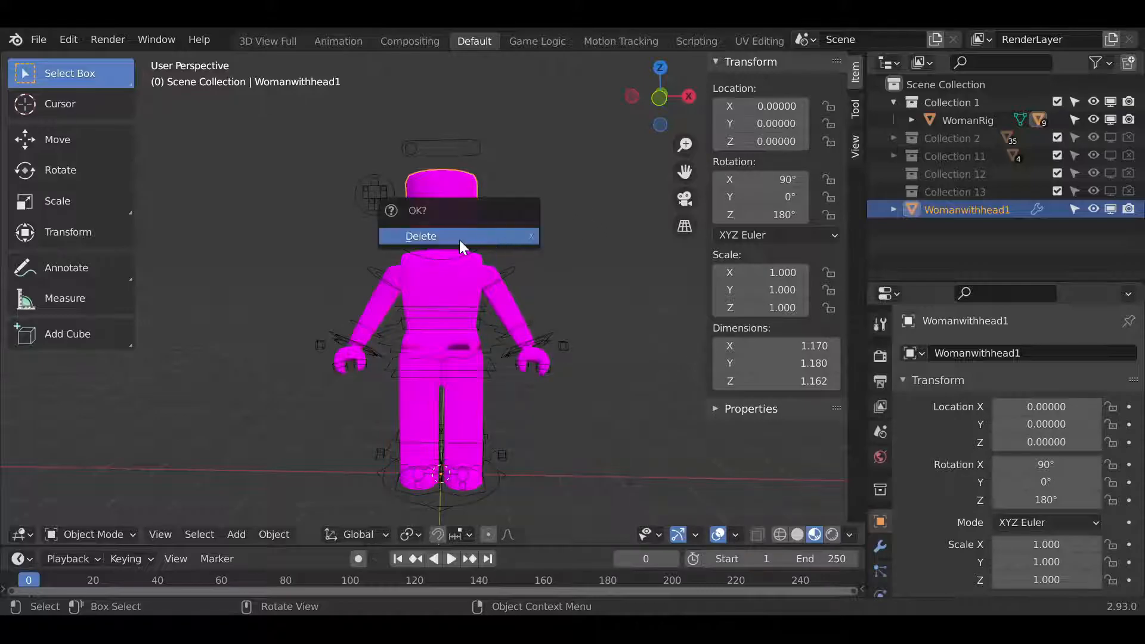
{"action": "left_click", "coordinate": [458, 239]}
- Select the rig's torso mesh and change the Outliner area to the Shader Editor
{"action": "left_click", "coordinate": [433, 281]}
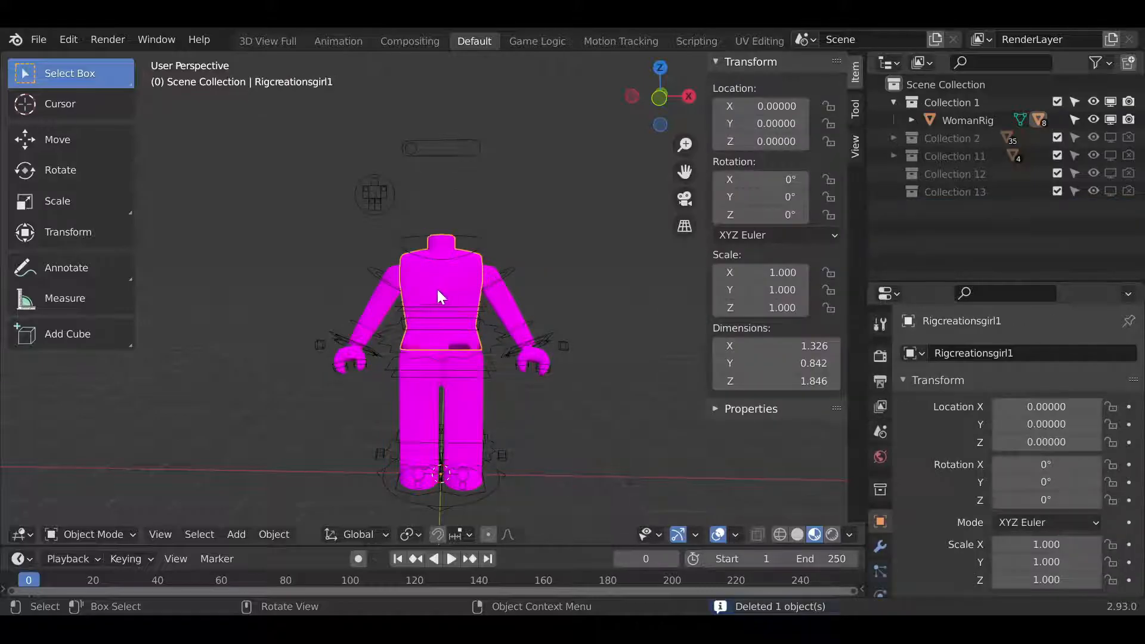
{"action": "left_click", "coordinate": [886, 62]}
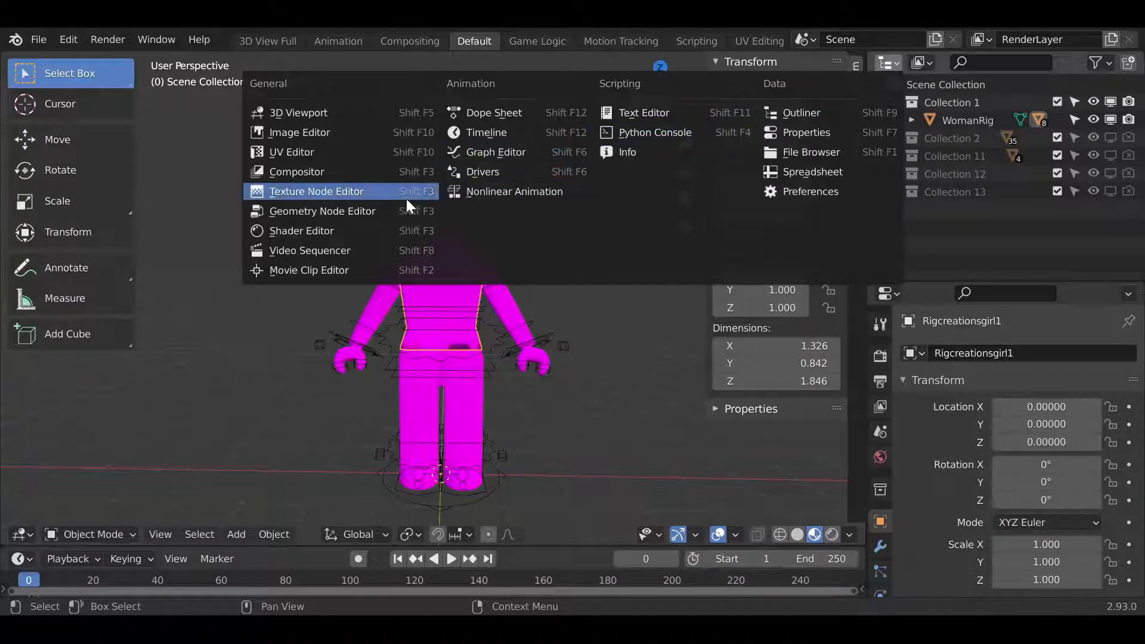
{"action": "left_click", "coordinate": [352, 230]}
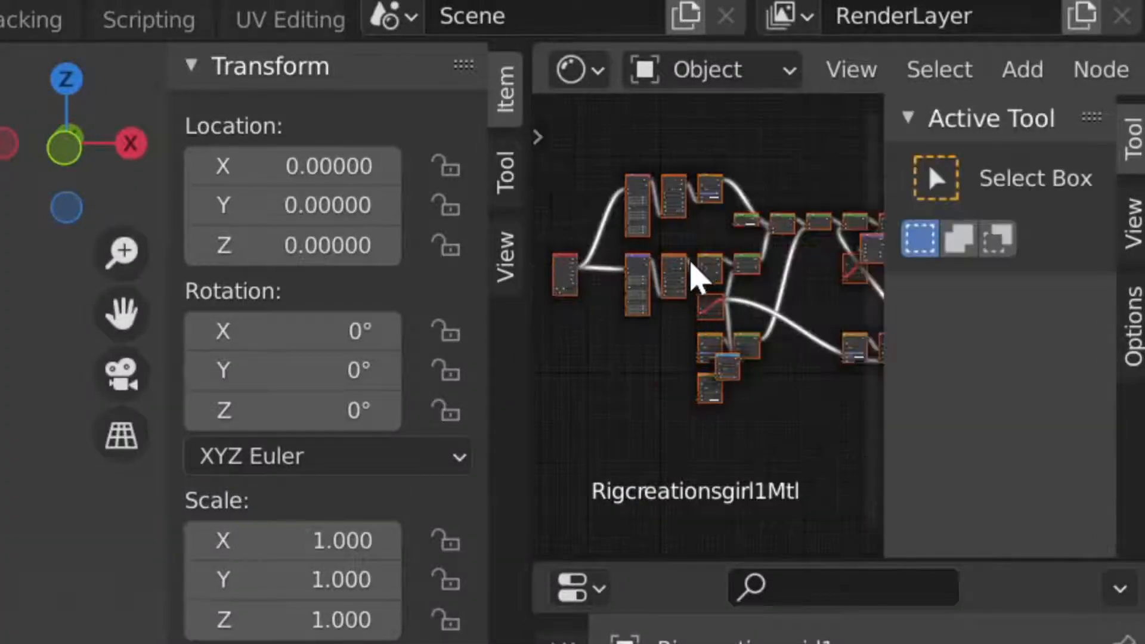
- Load the Roblox character's skin and clothing image into the Texture node of the Rigcreationsgirl1Mtl material
{"action": "scroll", "coordinate": [690, 256], "scroll_direction": "up", "scroll_amount": 3}
{"action": "scroll", "coordinate": [662, 263], "scroll_direction": "up", "scroll_amount": 4}
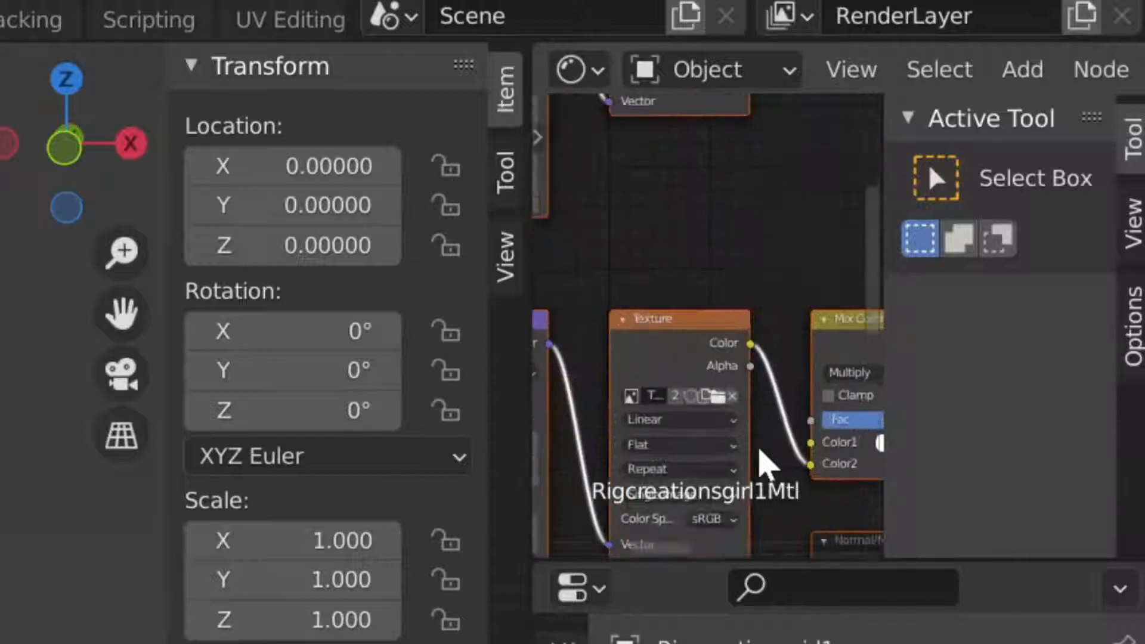
{"action": "middle_click_drag", "start_coordinate": [758, 436], "coordinate": [733, 328]}
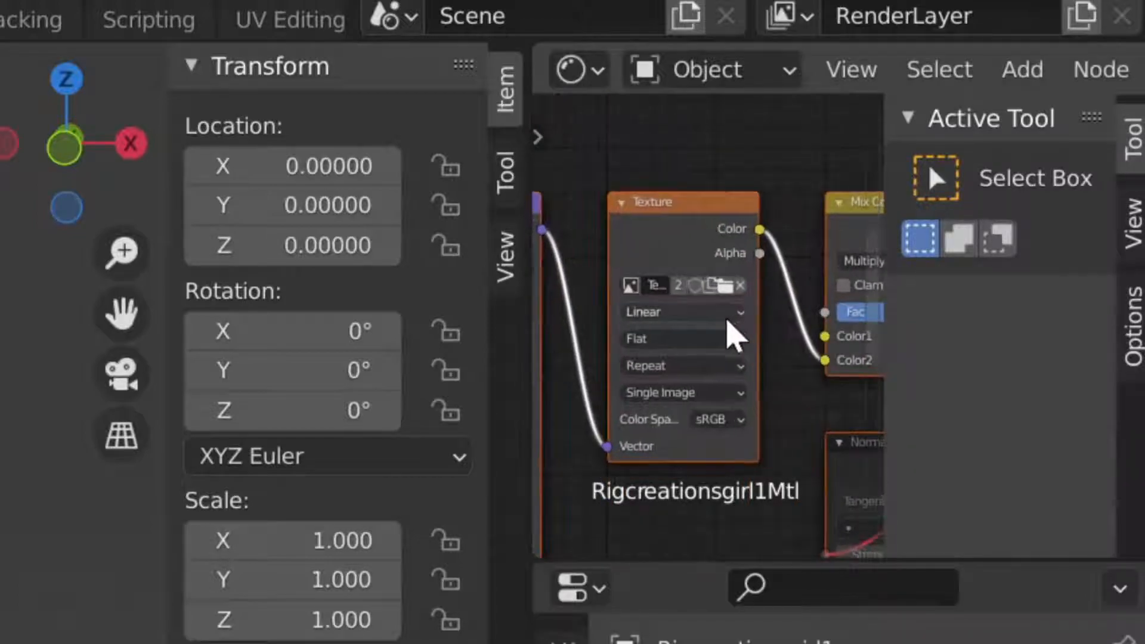
{"action": "scroll", "coordinate": [721, 302], "scroll_direction": "up", "scroll_amount": 2}
{"action": "scroll", "coordinate": [753, 279], "scroll_direction": "up", "scroll_amount": 1}
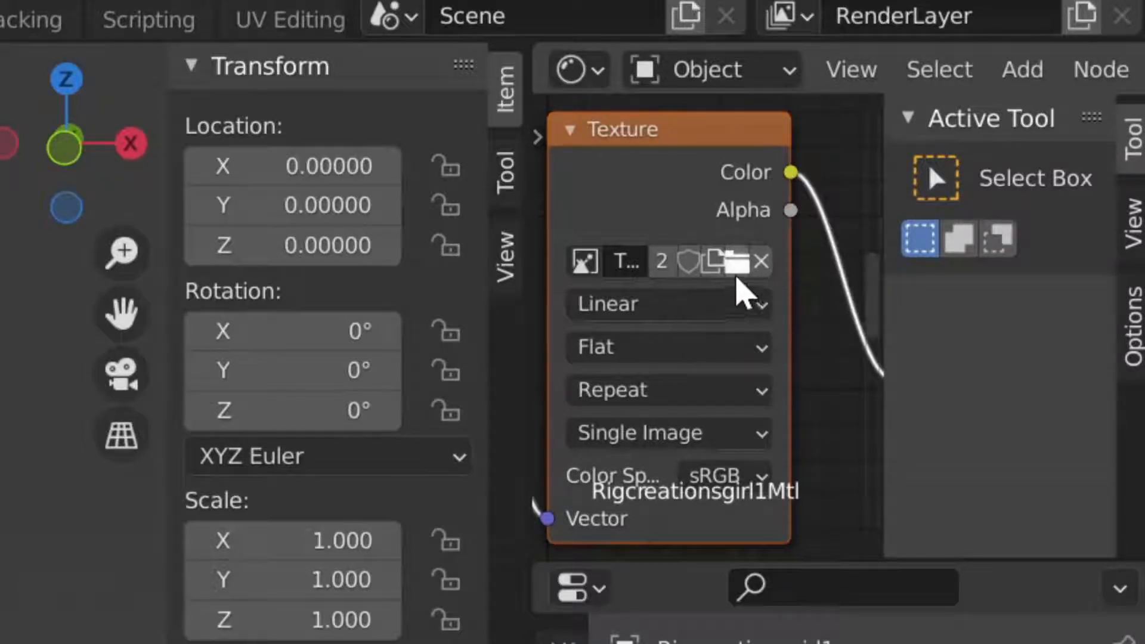
{"action": "left_click", "coordinate": [738, 264]}
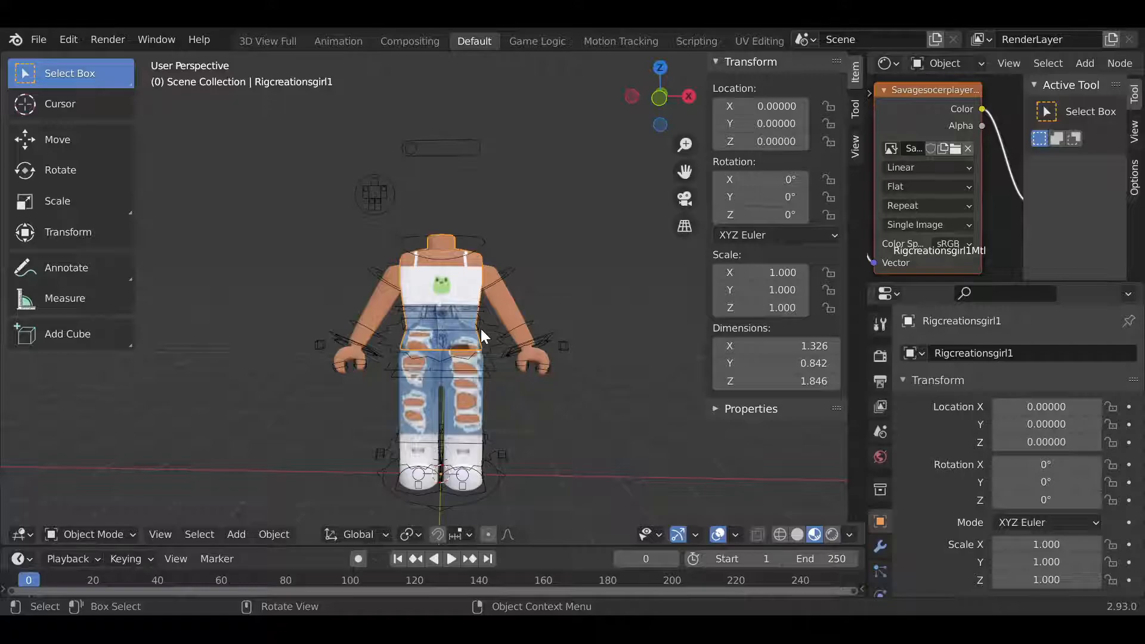
- Import the Roblox character's Wavefront OBJ file with its geometry split by group
{"action": "left_click", "coordinate": [481, 328]}
{"action": "key", "text": "shift+grave"}
{"action": "key", "text": "w"}
{"action": "key", "text": "s"}
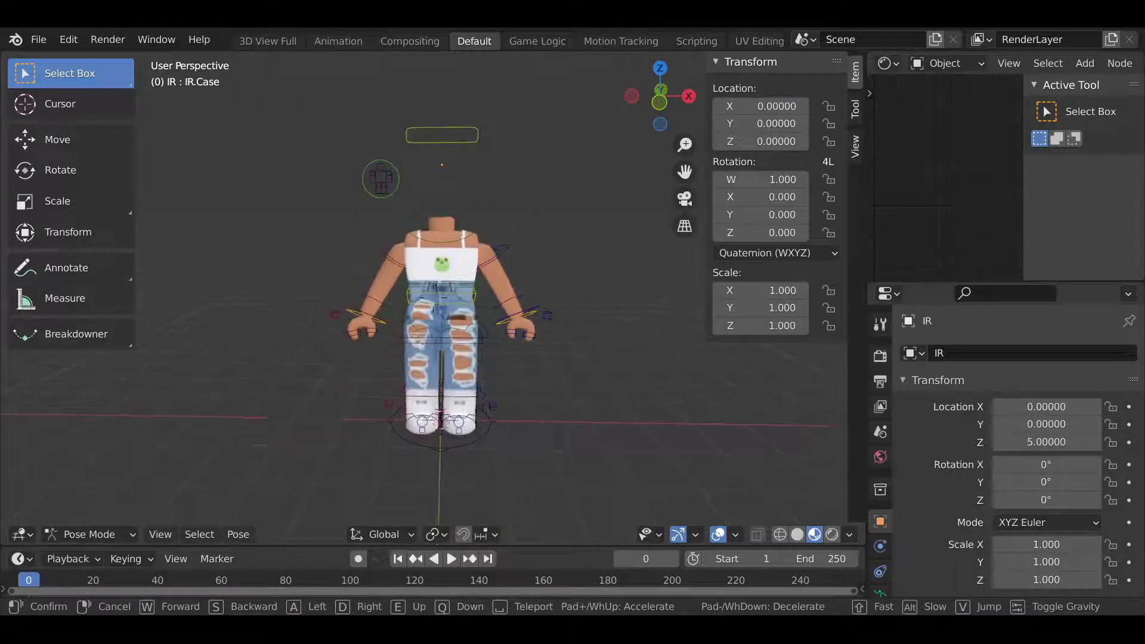
{"action": "left_click", "coordinate": [433, 299]}
{"action": "left_click", "coordinate": [39, 40]}
{"action": "left_click", "coordinate": [37, 39]}
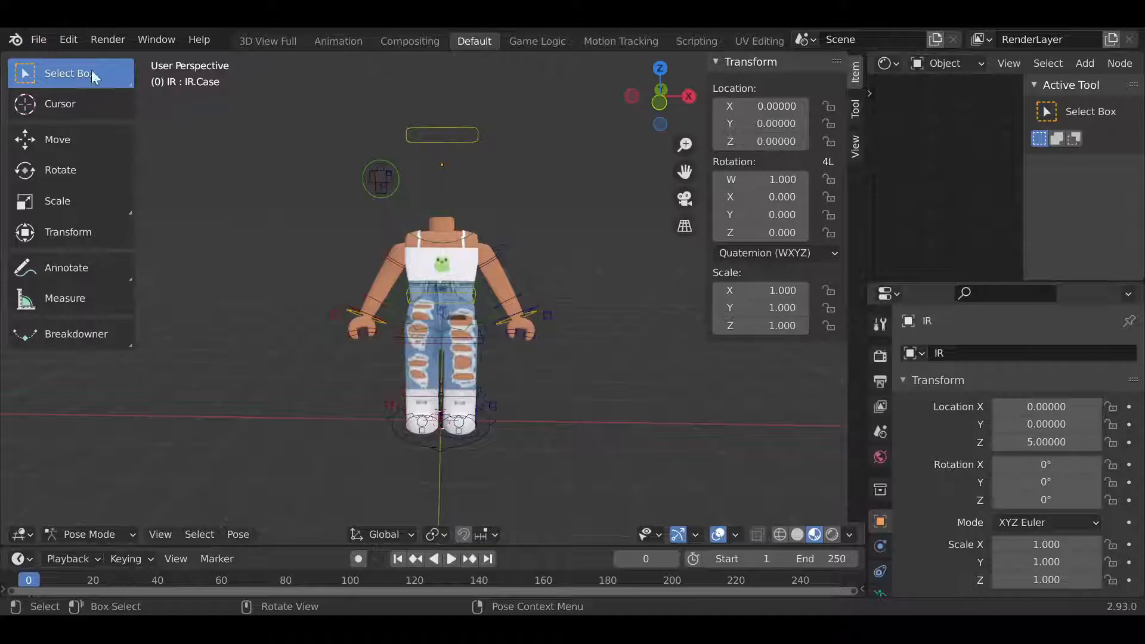
{"action": "left_click", "coordinate": [40, 40]}
{"action": "mouse_move", "coordinate": [120, 280]}
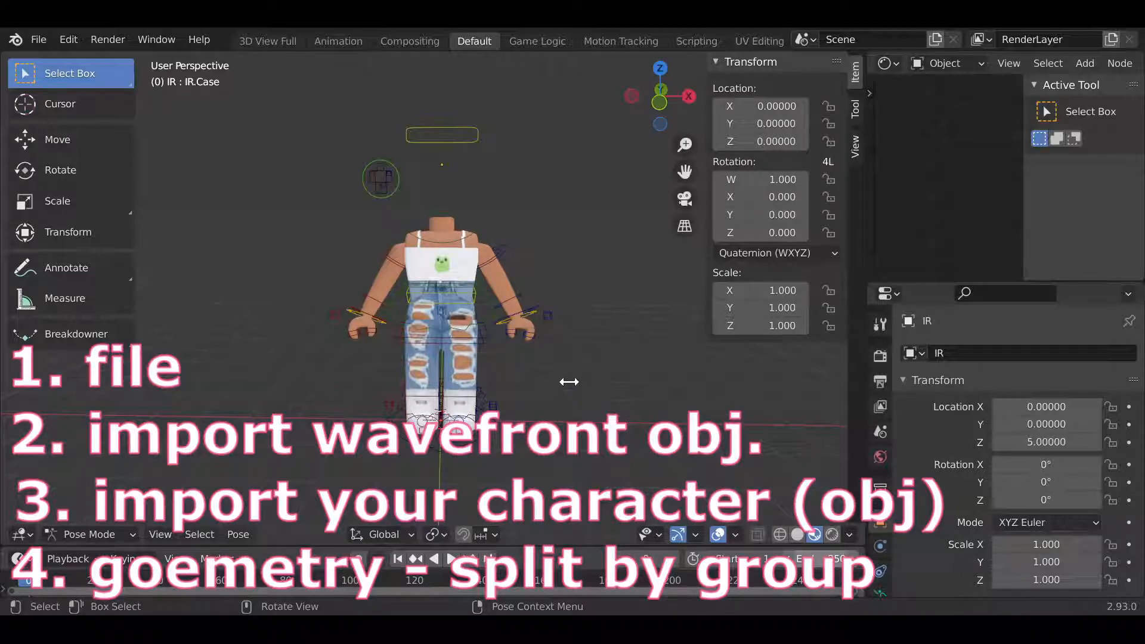
- Approach the imported character in the scene and set the viewport shading to Solid
{"action": "key", "text": "shift+grave"}
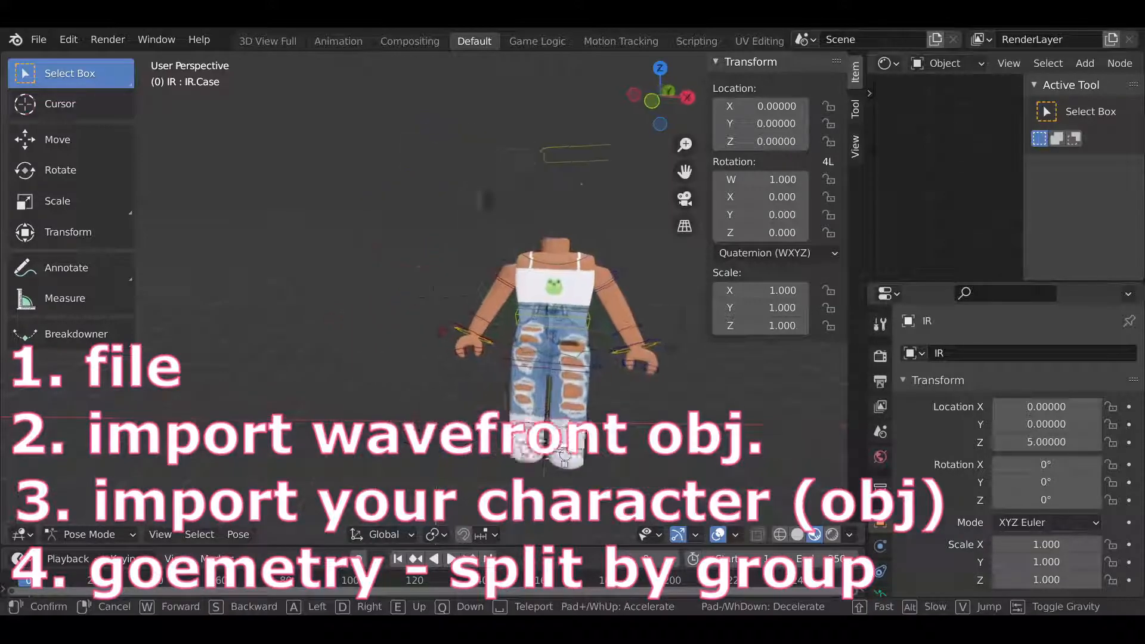
{"action": "key", "text": "w"}
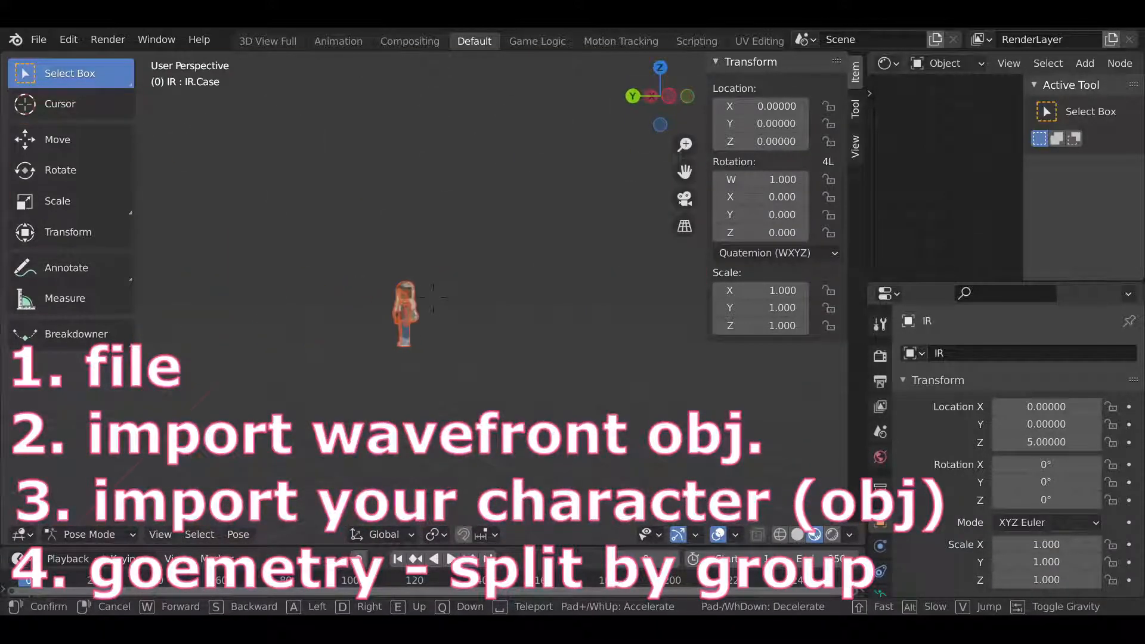
{"action": "right_click", "coordinate": [528, 292]}
{"action": "key", "text": "shift+grave"}
{"action": "key", "text": "w"}
{"action": "key", "text": "w"}
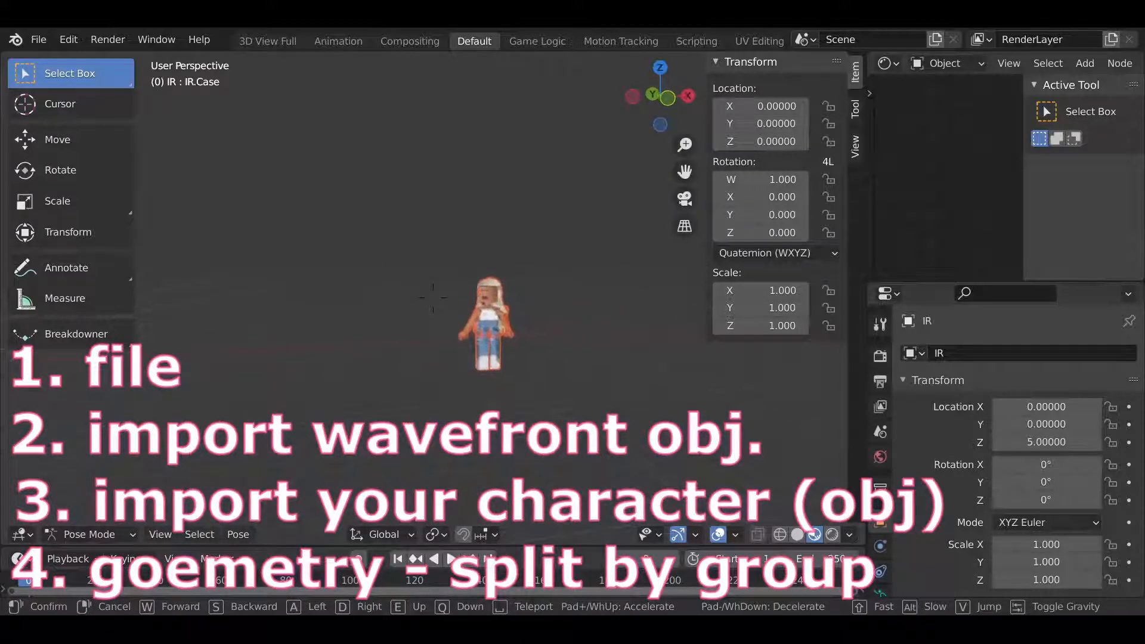
{"action": "left_click", "coordinate": [419, 271]}
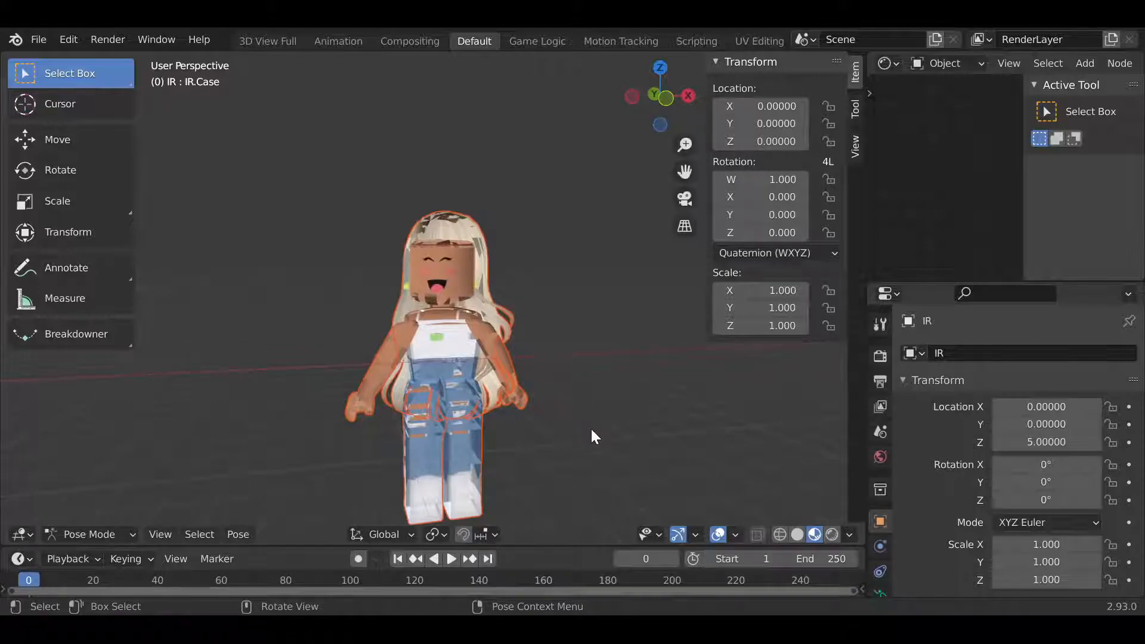
{"action": "left_click", "coordinate": [797, 534]}
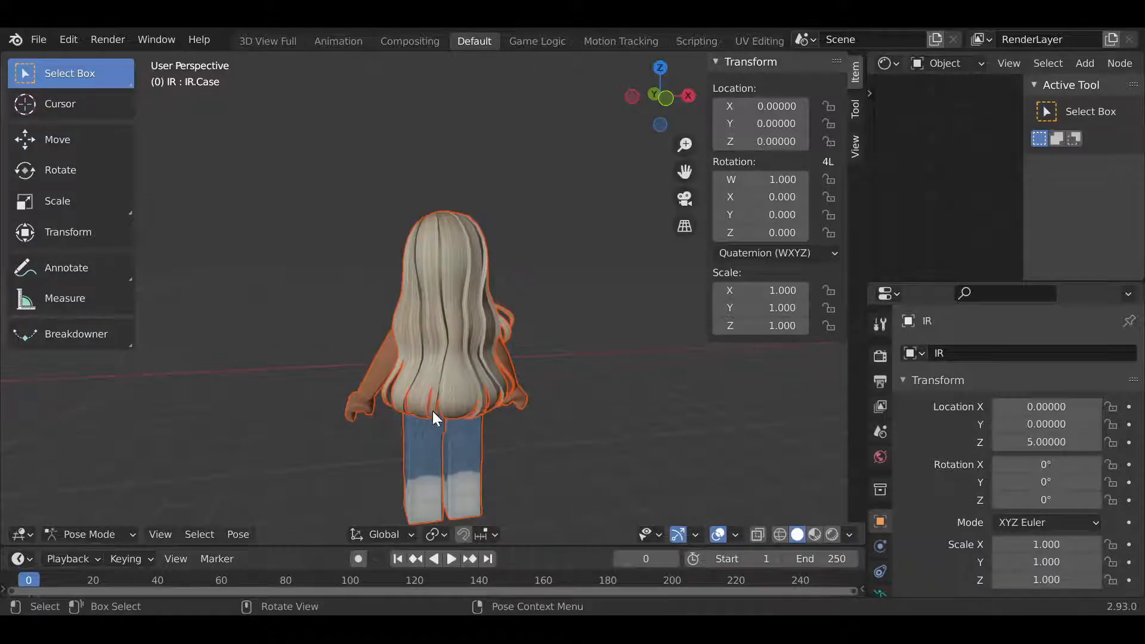
- Delete the imported character's torso, both arms and both legs, keeping only the head, hair and accessories
{"action": "key", "text": "shift+grave"}
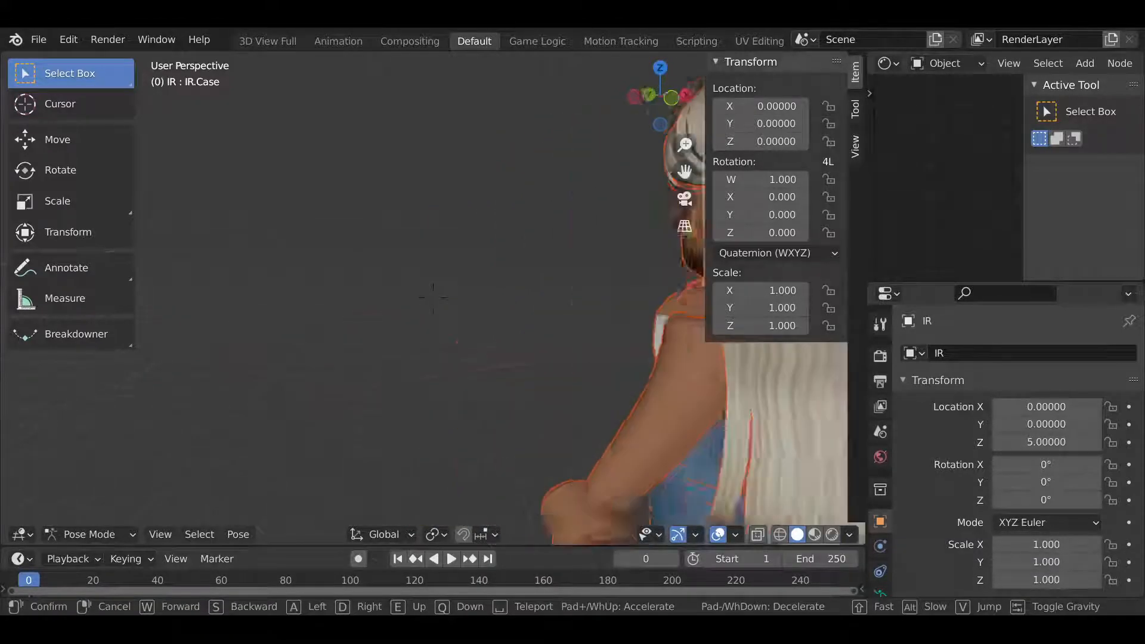
{"action": "key", "text": "a"}
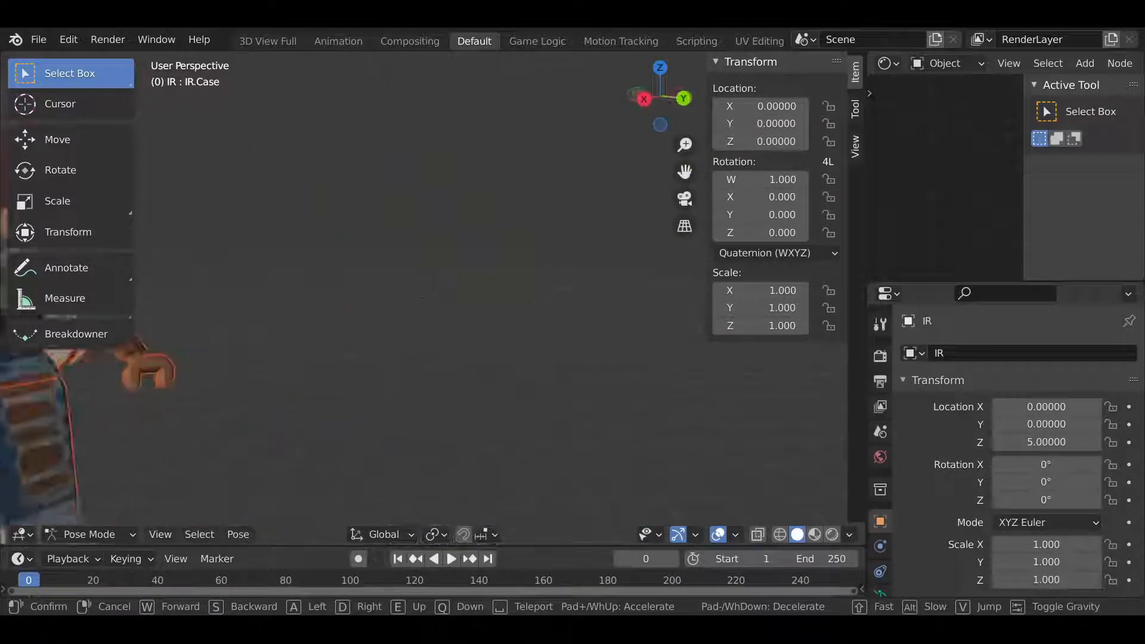
{"action": "left_click", "coordinate": [433, 298]}
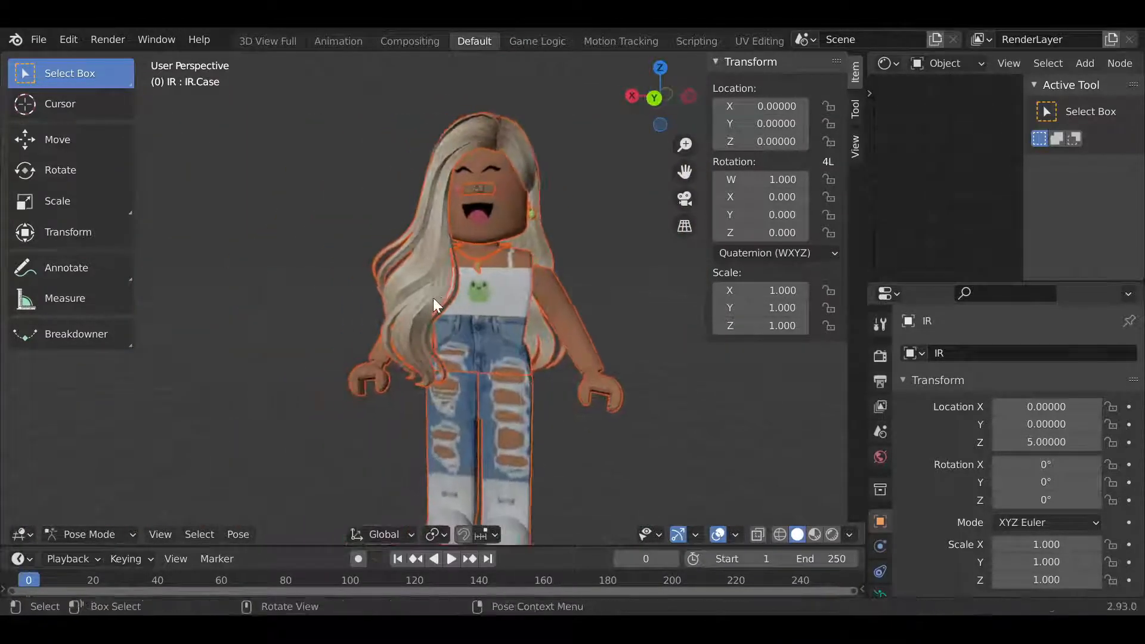
{"action": "left_click", "coordinate": [351, 380]}
{"action": "left_click", "coordinate": [526, 297], "text": "shift"}
{"action": "left_click", "coordinate": [587, 342], "text": "shift"}
{"action": "left_click", "coordinate": [463, 450], "text": "shift"}
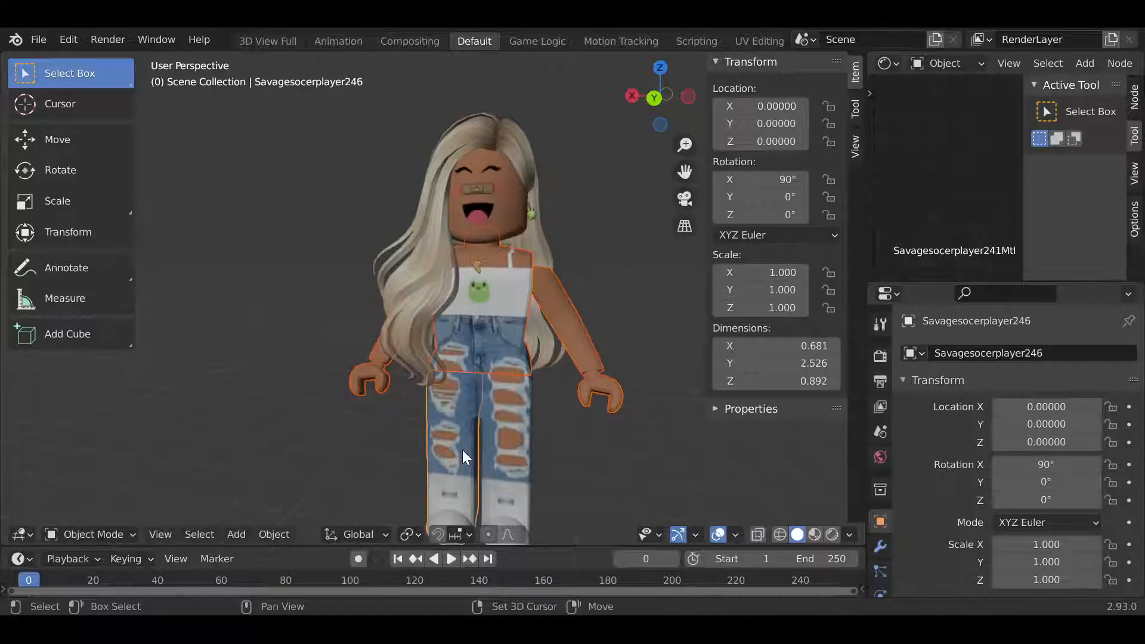
{"action": "left_click", "coordinate": [506, 437], "text": "shift"}
{"action": "key", "text": "x"}
{"action": "left_click", "coordinate": [499, 438]}
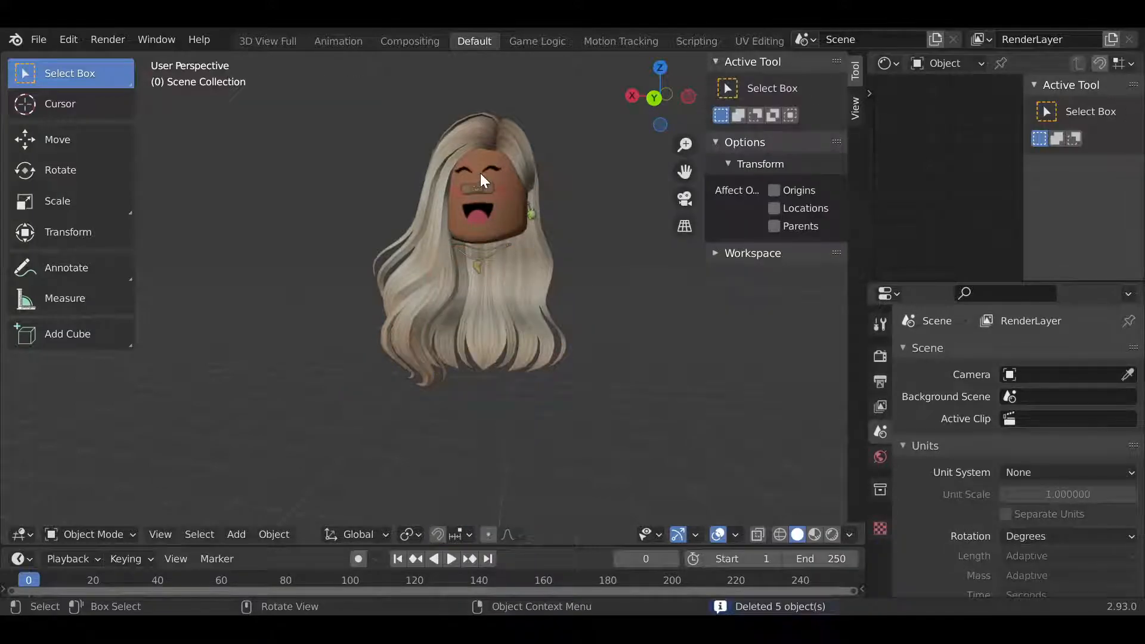
- Select the imported face, nose bandage, hair and earrings together
{"action": "left_click", "coordinate": [481, 173]}
{"action": "left_click", "coordinate": [472, 190], "text": "shift"}
{"action": "left_click", "coordinate": [480, 132], "text": "shift"}
{"action": "left_click", "coordinate": [532, 205], "text": "shift"}
{"action": "left_click", "coordinate": [528, 213], "text": "shift"}
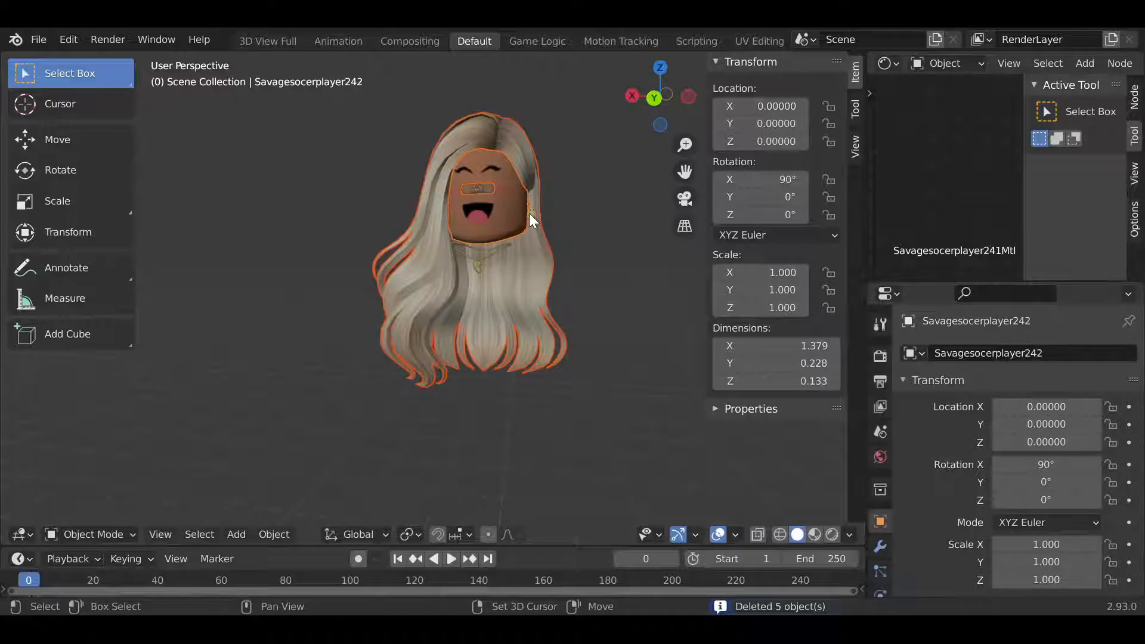
{"action": "left_click", "coordinate": [568, 210]}
{"action": "key", "text": "shift+grave"}
{"action": "key", "text": "s"}
{"action": "left_click", "coordinate": [432, 298]}
- Try deleting the long blonde hair object, and undo the deletion
{"action": "left_click", "coordinate": [405, 213]}
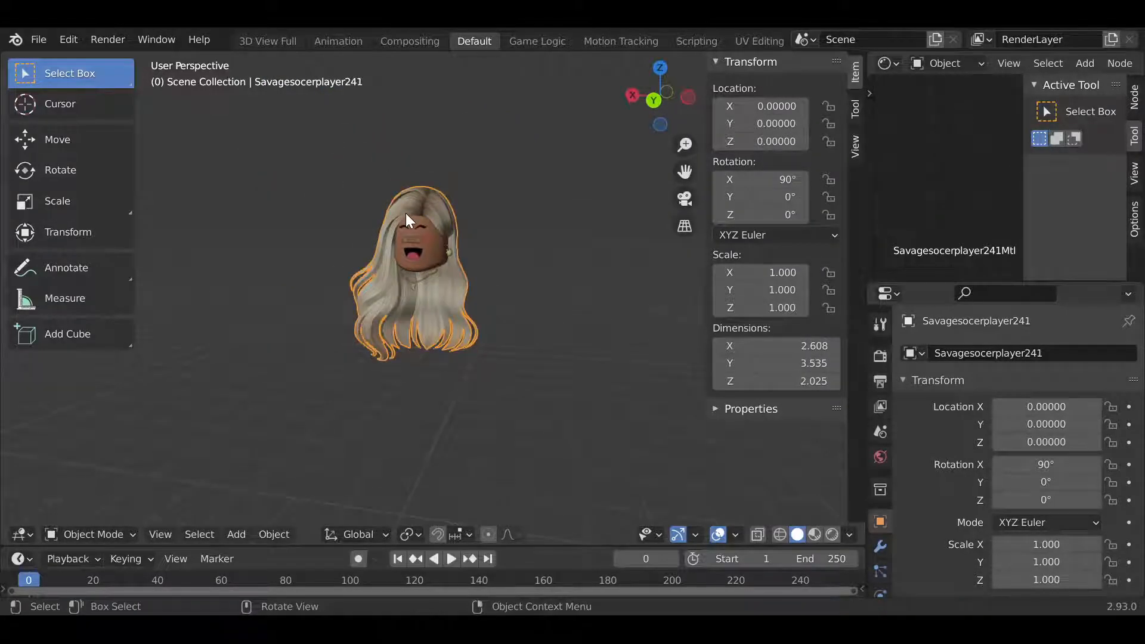
{"action": "key", "text": "x"}
{"action": "left_click", "coordinate": [353, 214]}
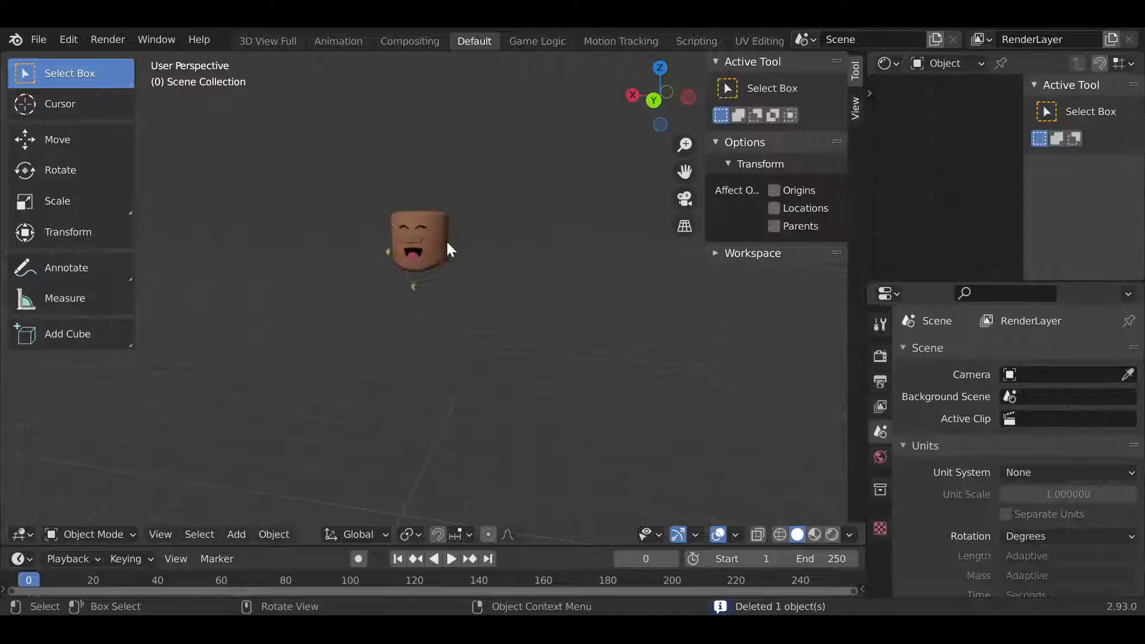
{"action": "key", "text": "ctrl+z"}
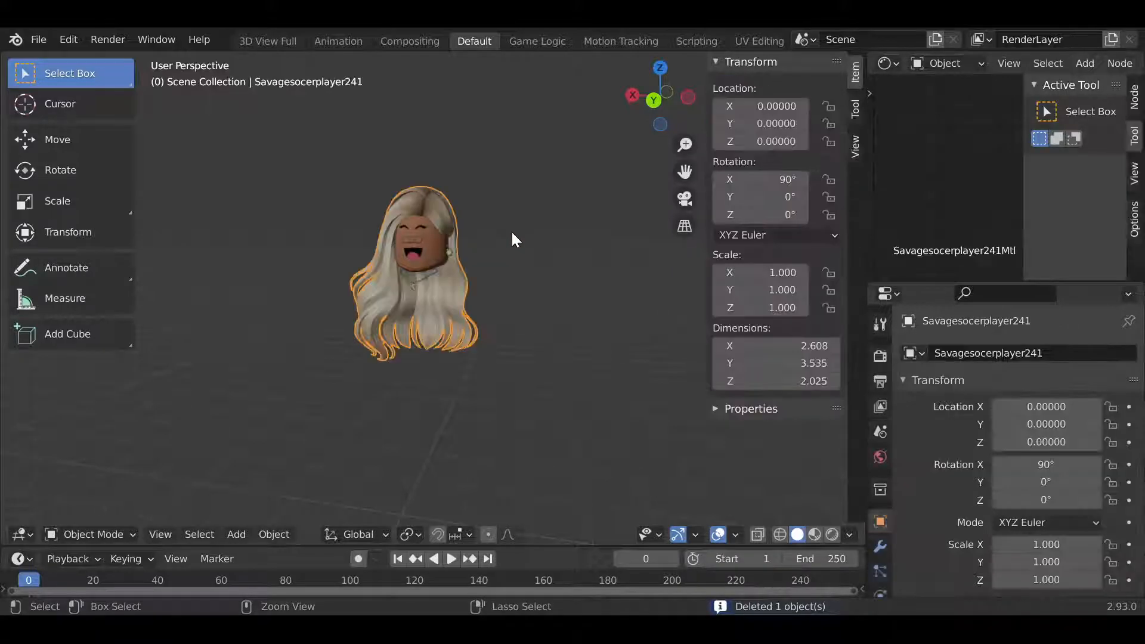
- Approach the imported head and box-select all of its parts
{"action": "key", "text": "shift+grave"}
{"action": "key", "text": "w"}
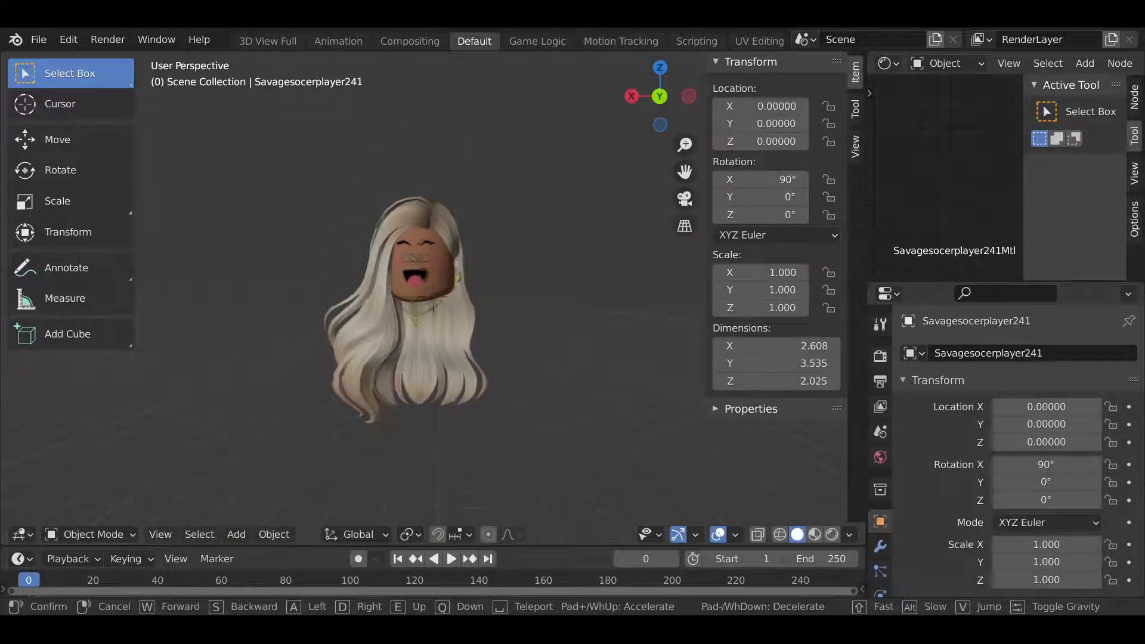
{"action": "left_click", "coordinate": [439, 305]}
{"action": "left_click", "coordinate": [431, 256]}
{"action": "left_click_drag", "start_coordinate": [311, 153], "coordinate": [647, 518]}
{"action": "left_click", "coordinate": [265, 247]}
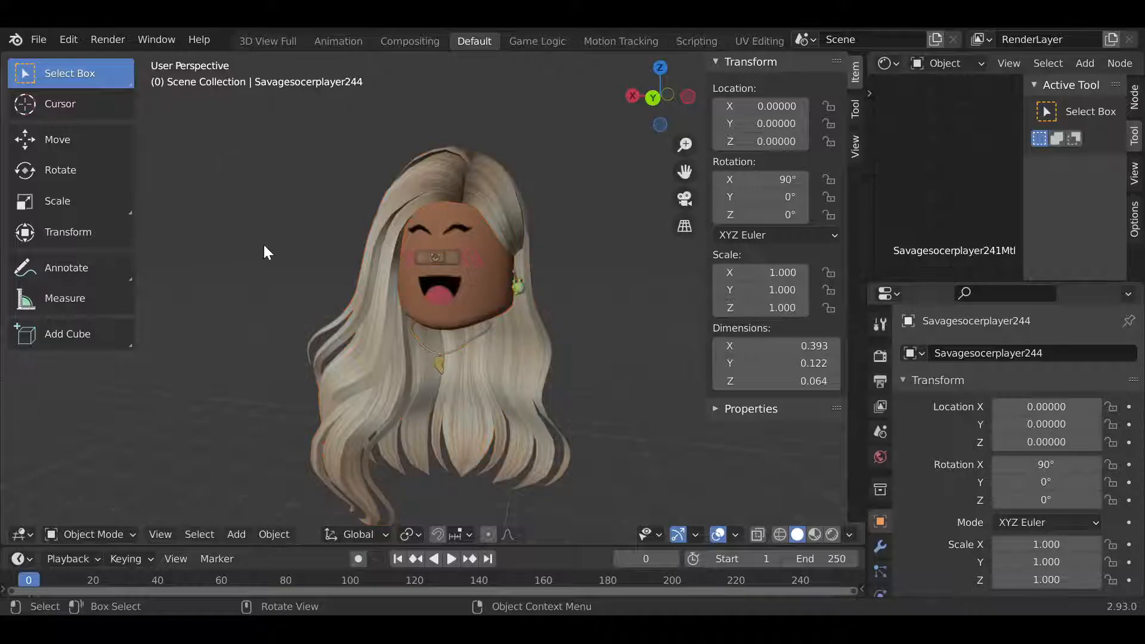
{"action": "left_click_drag", "start_coordinate": [215, 111], "coordinate": [600, 510]}
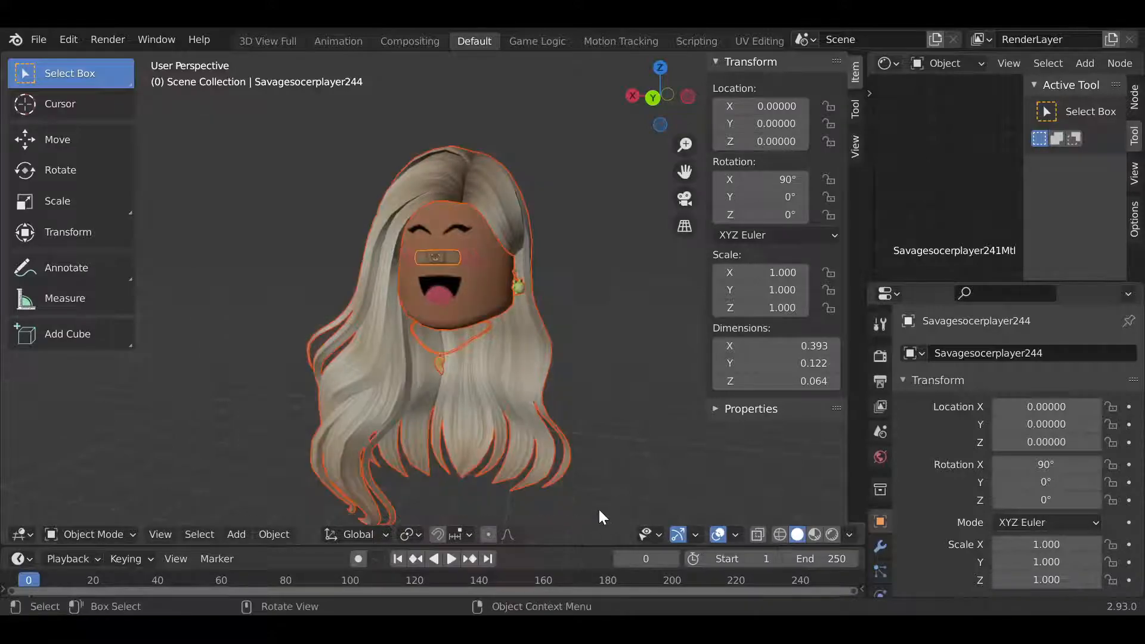
- Join the imported head, hair, nose bandage and earrings into a single object
{"action": "left_click", "coordinate": [462, 278]}
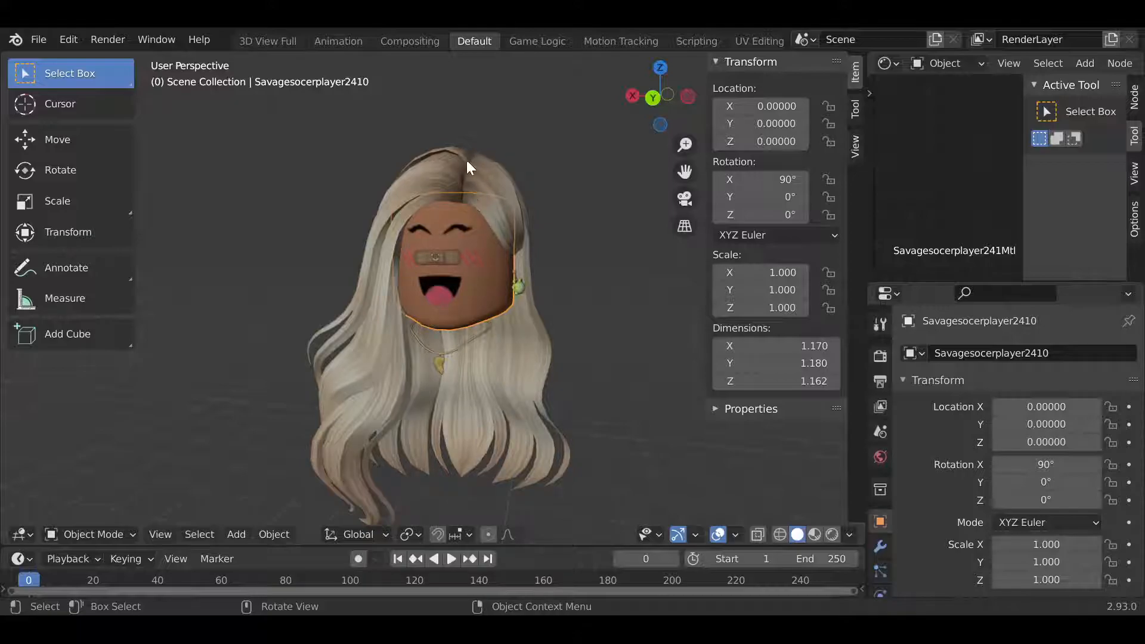
{"action": "left_click", "coordinate": [435, 164], "text": "shift"}
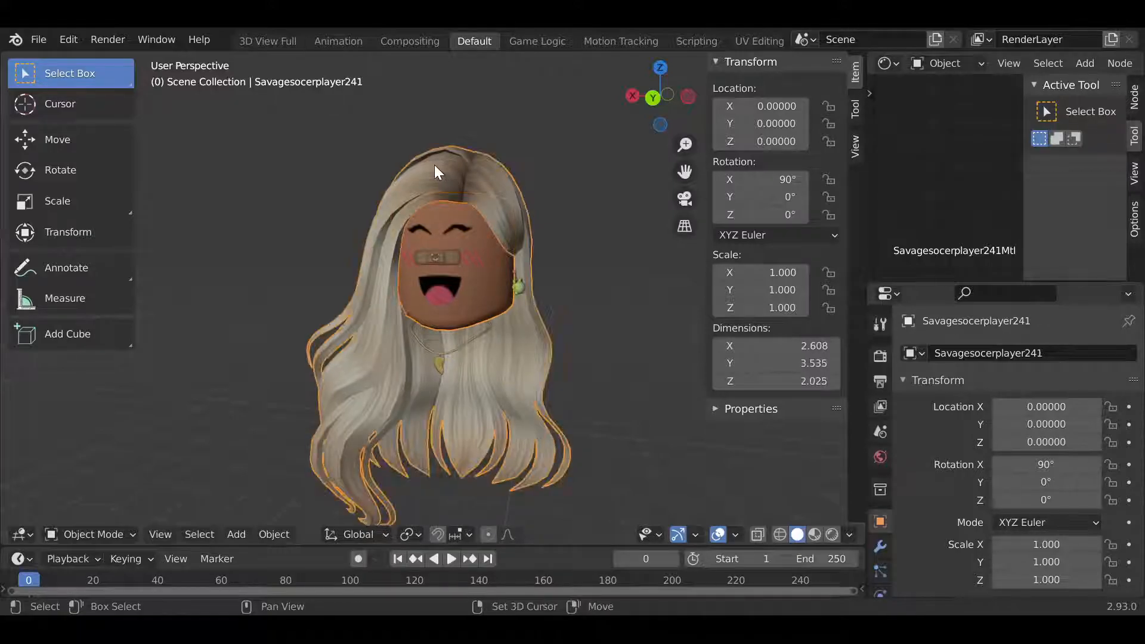
{"action": "left_click", "coordinate": [432, 258], "text": "shift"}
{"action": "left_click", "coordinate": [519, 281], "text": "shift"}
{"action": "key", "text": "shift+grave"}
{"action": "key", "text": "s"}
{"action": "key", "text": "s"}
{"action": "key", "text": "w"}
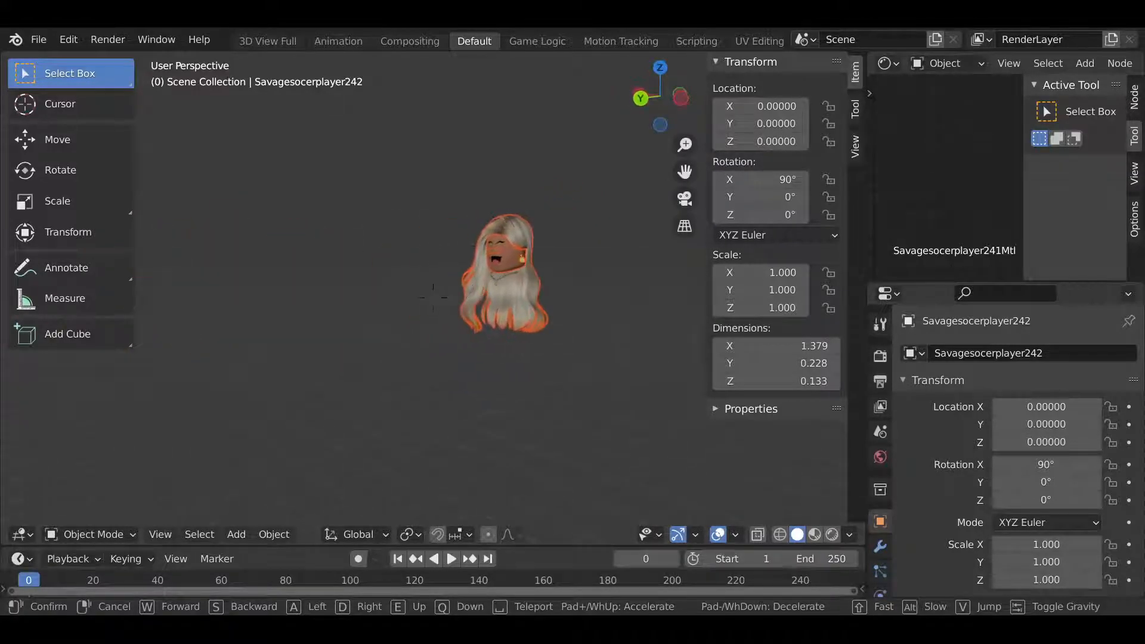
{"action": "key", "text": "a"}
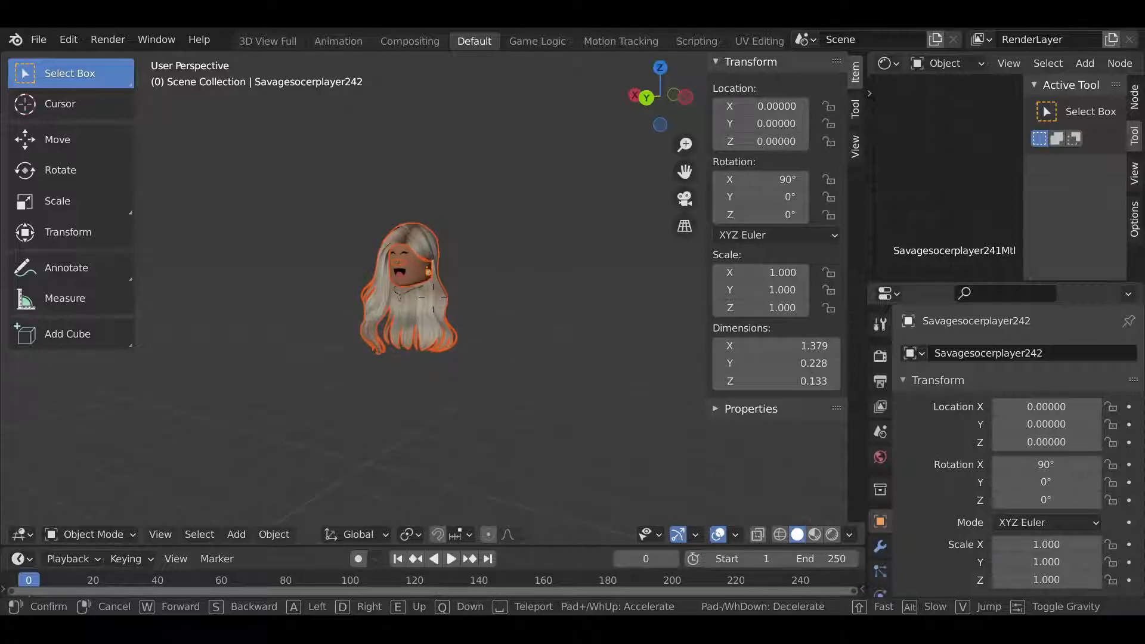
{"action": "left_click", "coordinate": [432, 298]}
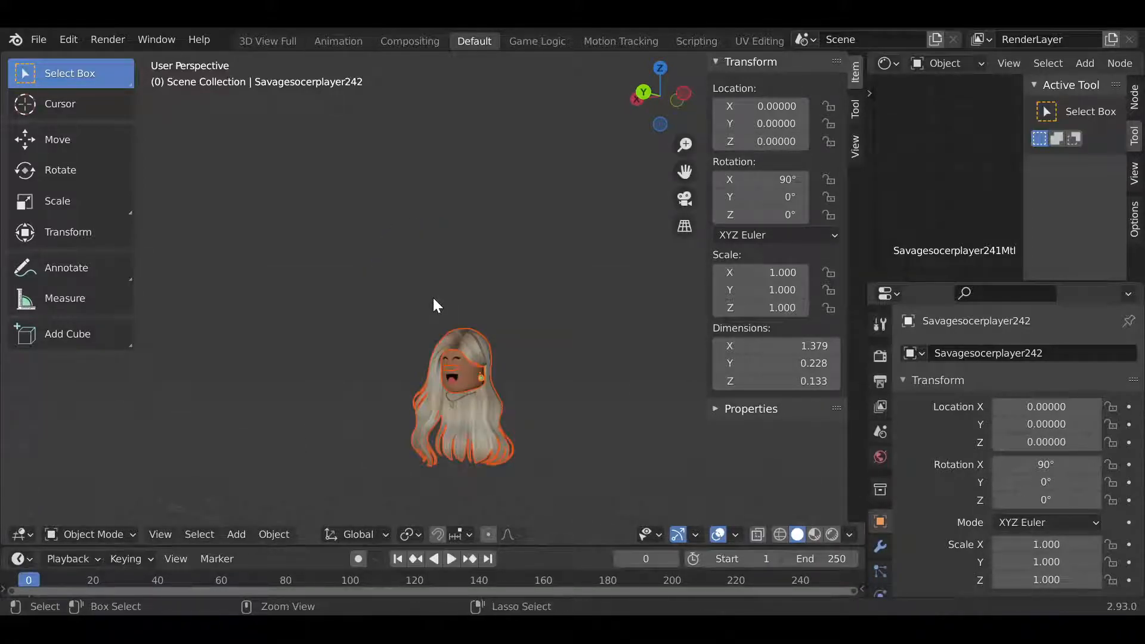
{"action": "key", "text": "ctrl+j"}
- Locate the rig in the scene and shift the joined head along the X axis to about -2.77
{"action": "key", "text": "shift+grave"}
{"action": "key", "text": "w"}
{"action": "key", "text": "a"}
{"action": "key", "text": "s"}
{"action": "key", "text": "w"}
{"action": "key", "text": "s"}
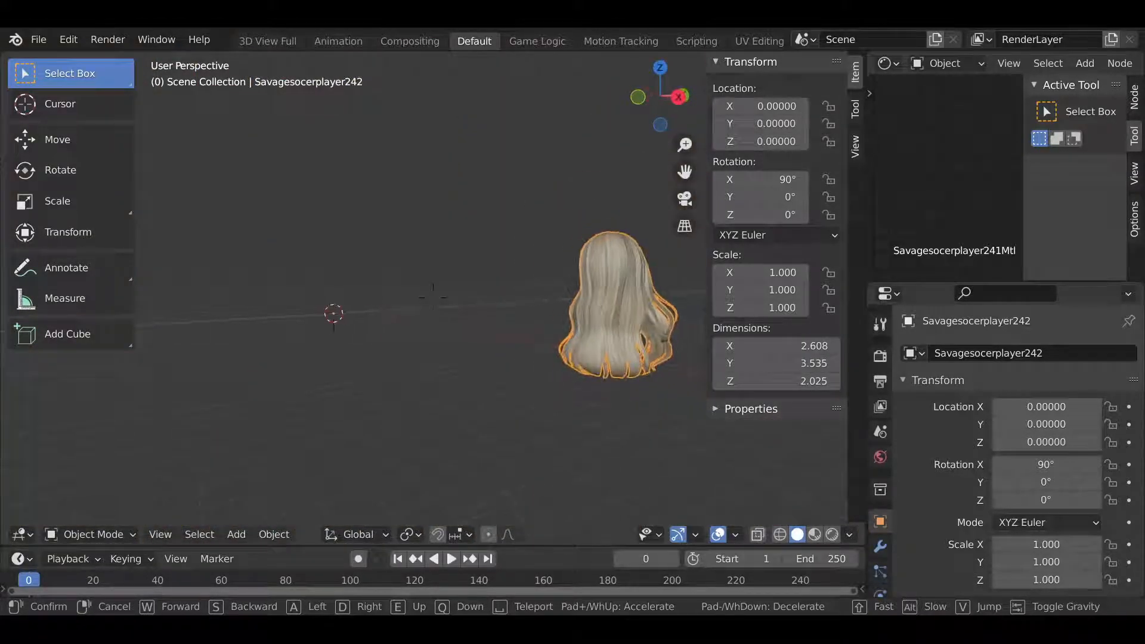
{"action": "key", "text": "d"}
{"action": "key", "text": "w"}
{"action": "key", "text": "s"}
{"action": "key", "text": "d"}
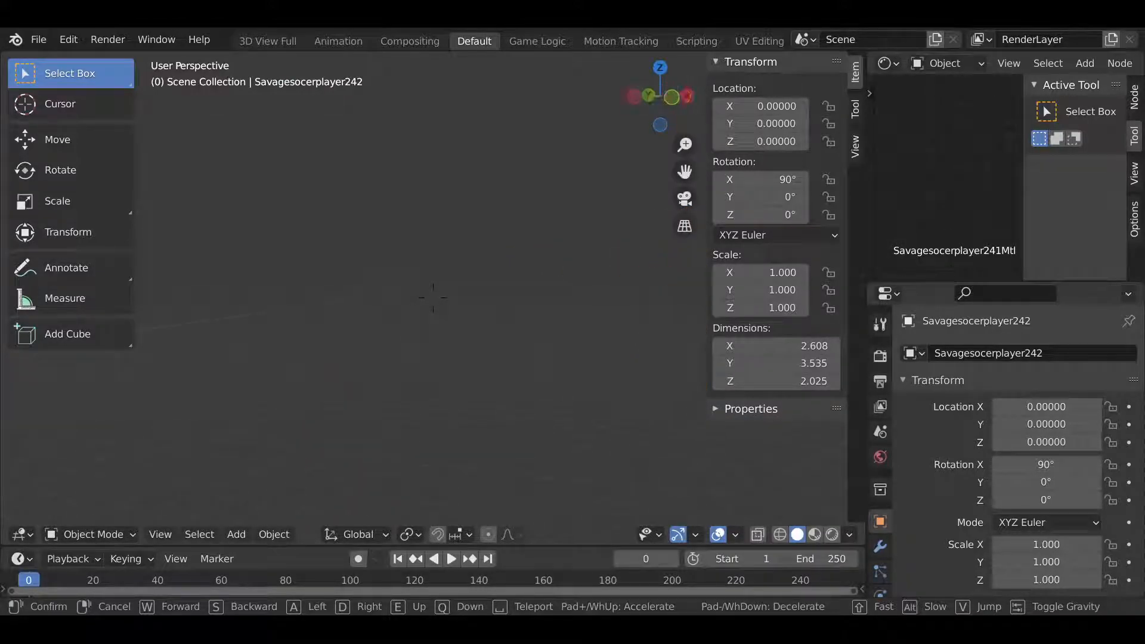
{"action": "left_click", "coordinate": [433, 298]}
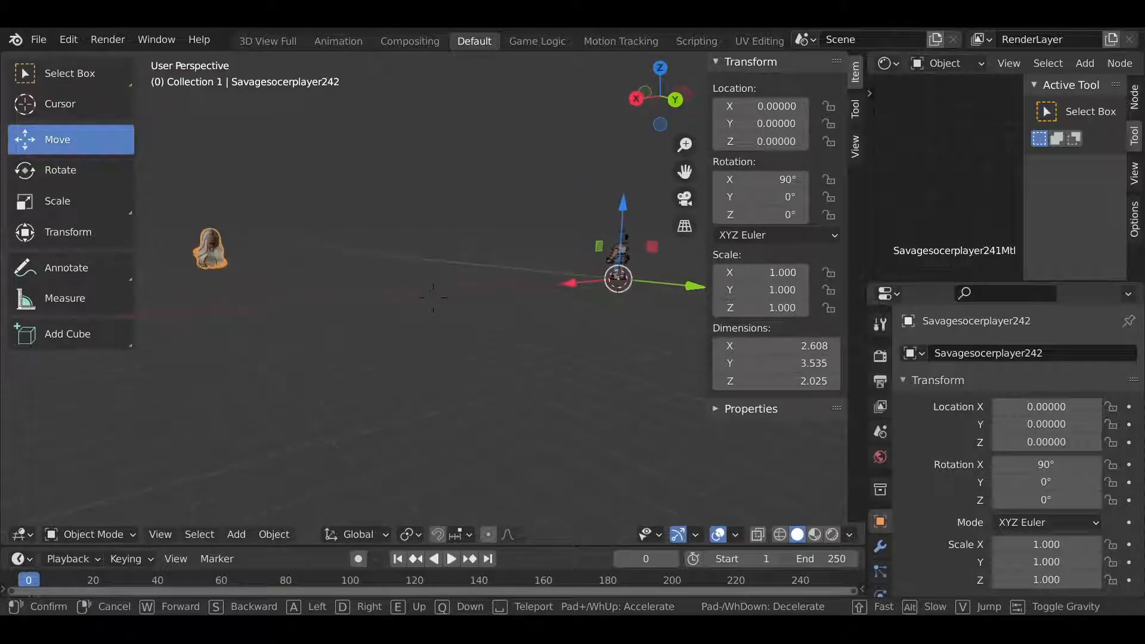
{"action": "left_click", "coordinate": [433, 298]}
{"action": "key", "text": "g"}
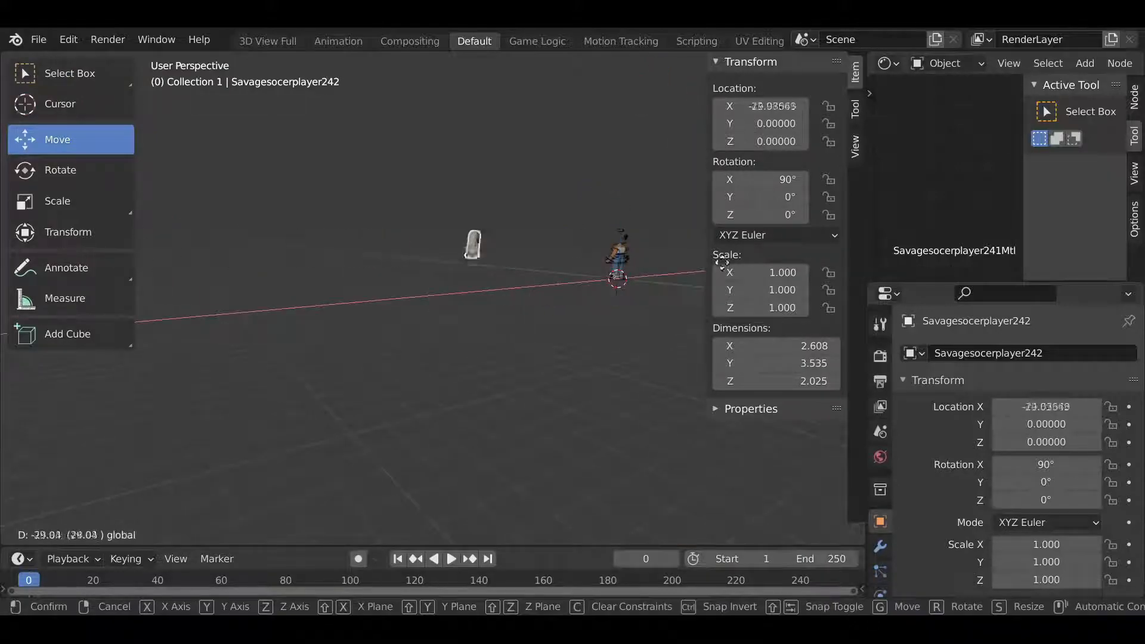
{"action": "left_click", "coordinate": [584, 308]}
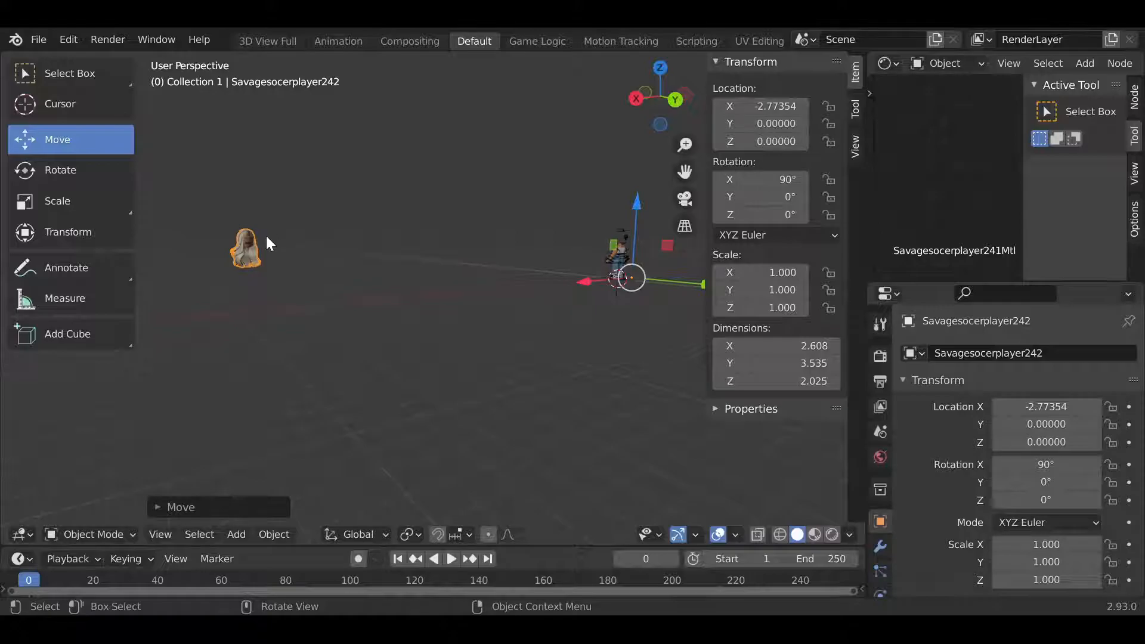
- Set the joined head's origin to its geometry
{"action": "right_click", "coordinate": [260, 227]}
{"action": "mouse_move", "coordinate": [241, 289]}
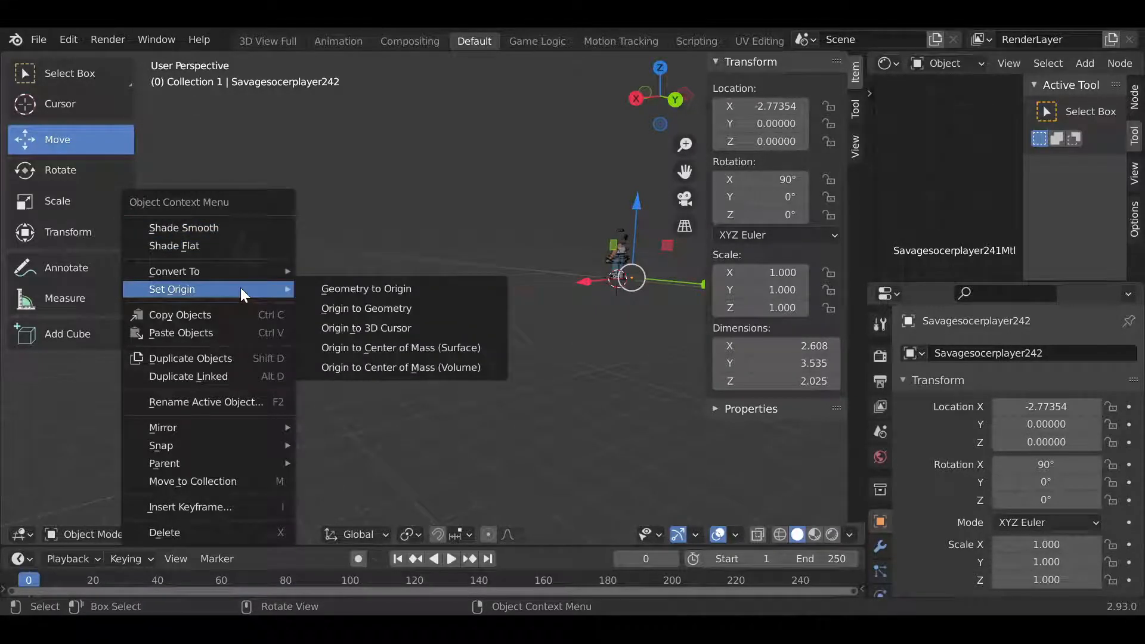
{"action": "left_click", "coordinate": [351, 308]}
- Move the joined head onto the rig's neck, at about X -0.19, Y 0.04 and Z 4.14
{"action": "left_click_drag", "start_coordinate": [167, 250], "coordinate": [530, 290]}
{"action": "key", "text": "shift+grave"}
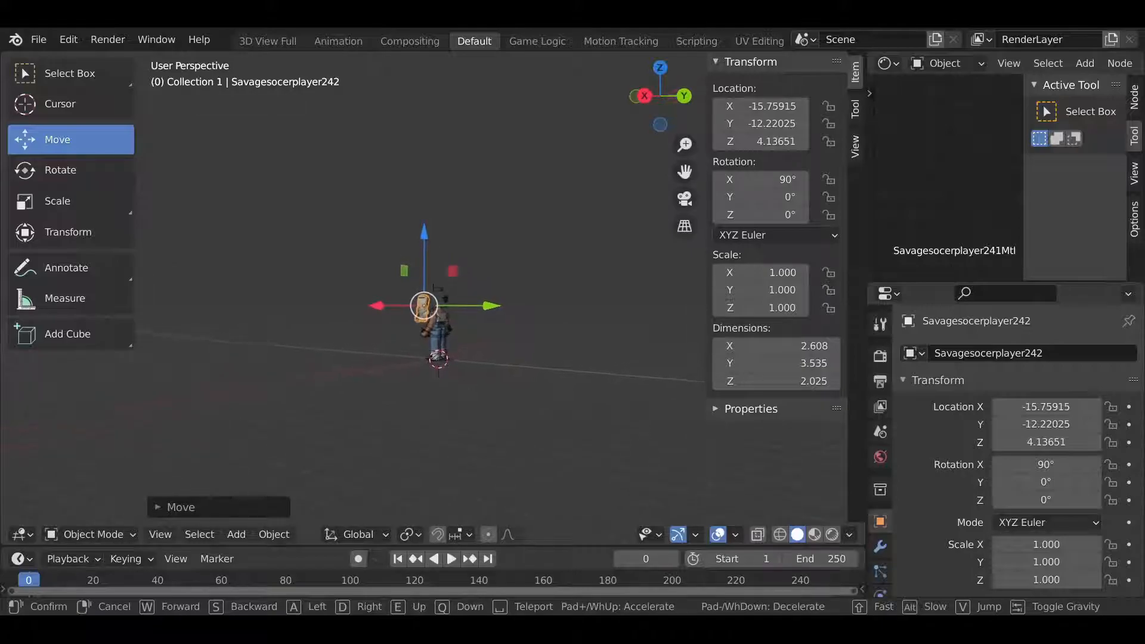
{"action": "key", "text": "w"}
{"action": "left_click", "coordinate": [613, 246]}
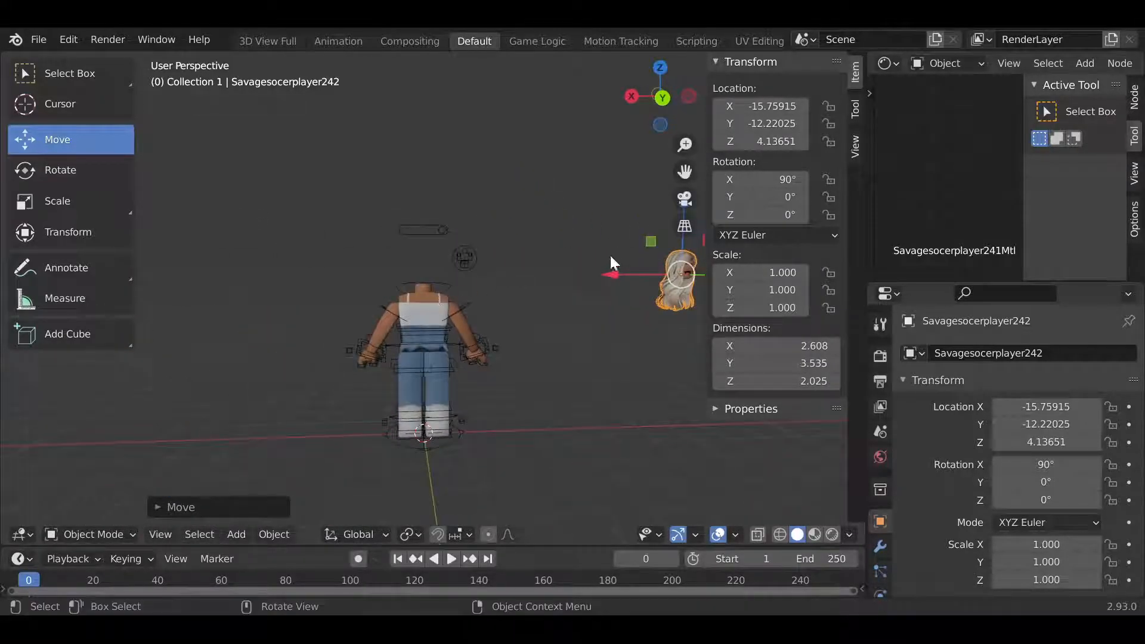
{"action": "key", "text": "g"}
{"action": "left_click", "coordinate": [362, 295]}
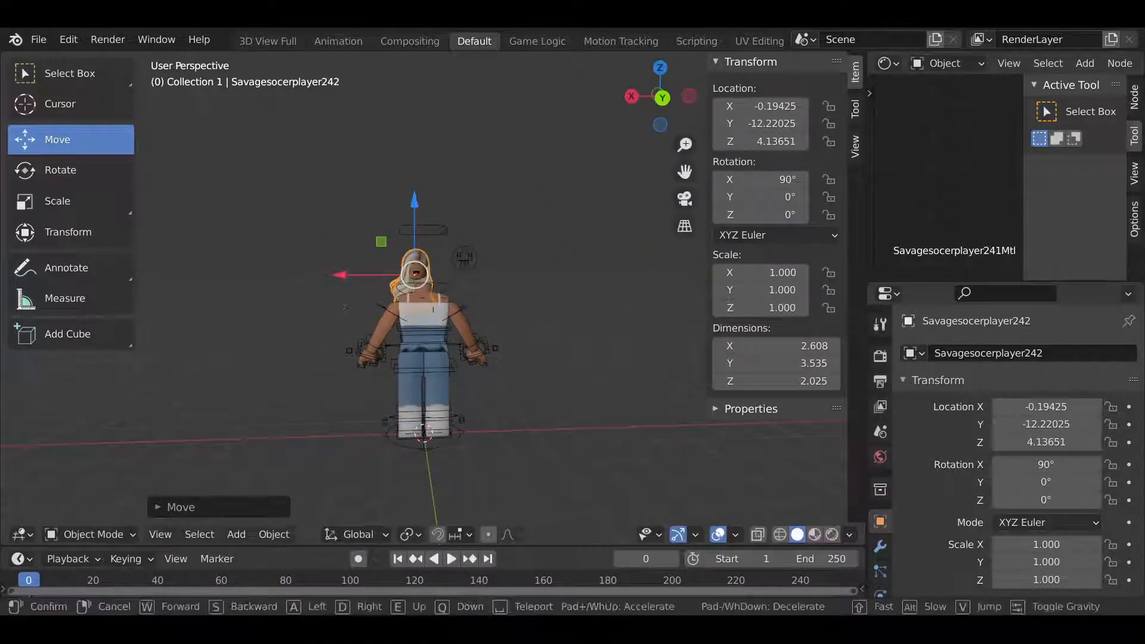
{"action": "key", "text": "shift+grave"}
{"action": "left_click_drag", "start_coordinate": [349, 272], "coordinate": [613, 311]}
- Try rotating the joined head freely so the face points to the rig's front
{"action": "key", "text": "w"}
{"action": "key", "text": "a"}
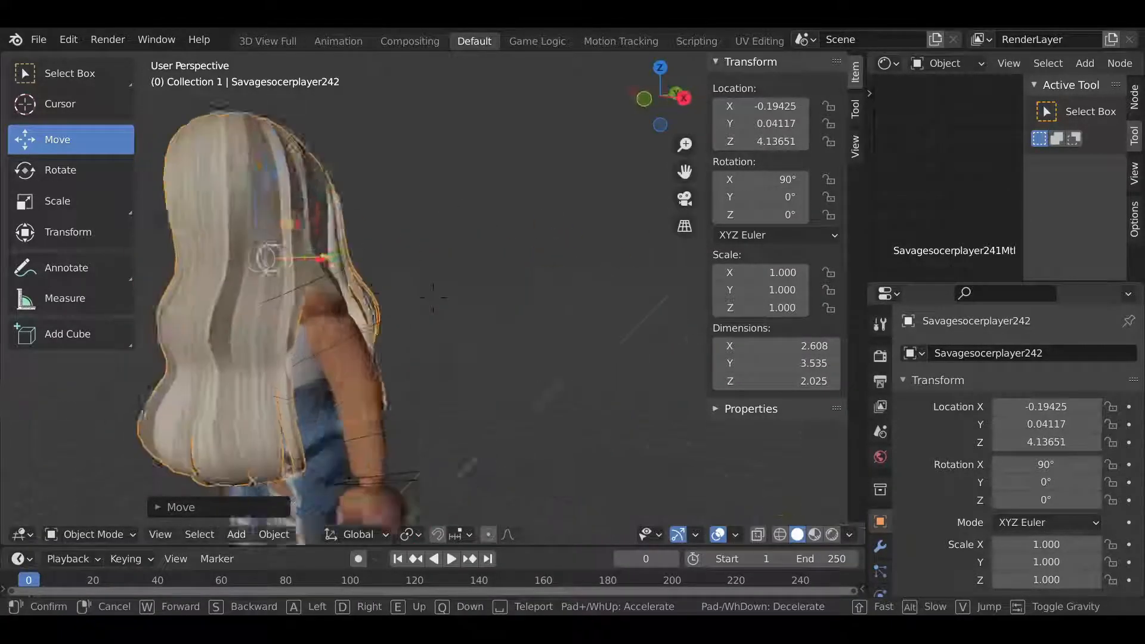
{"action": "key", "text": "s"}
{"action": "left_click", "coordinate": [434, 297]}
{"action": "left_click", "coordinate": [108, 173]}
{"action": "left_click_drag", "start_coordinate": [416, 257], "coordinate": [334, 256]}
{"action": "right_click", "coordinate": [390, 230]}
{"action": "right_click", "coordinate": [334, 257]}
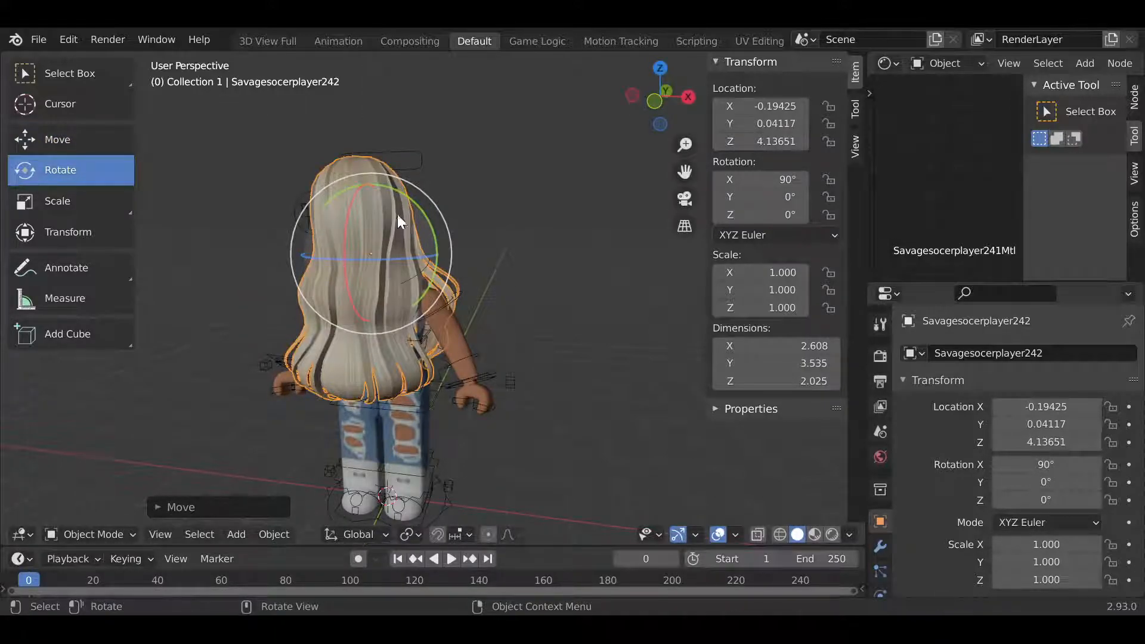
{"action": "left_click_drag", "start_coordinate": [405, 226], "coordinate": [251, 298]}
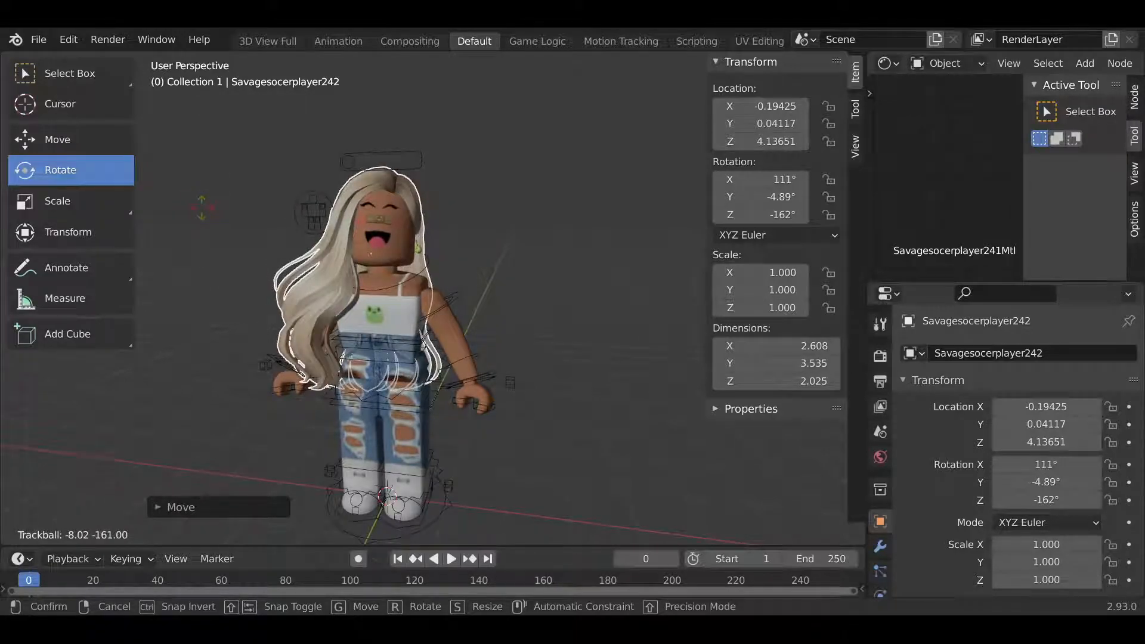
{"action": "key", "text": "Escape"}
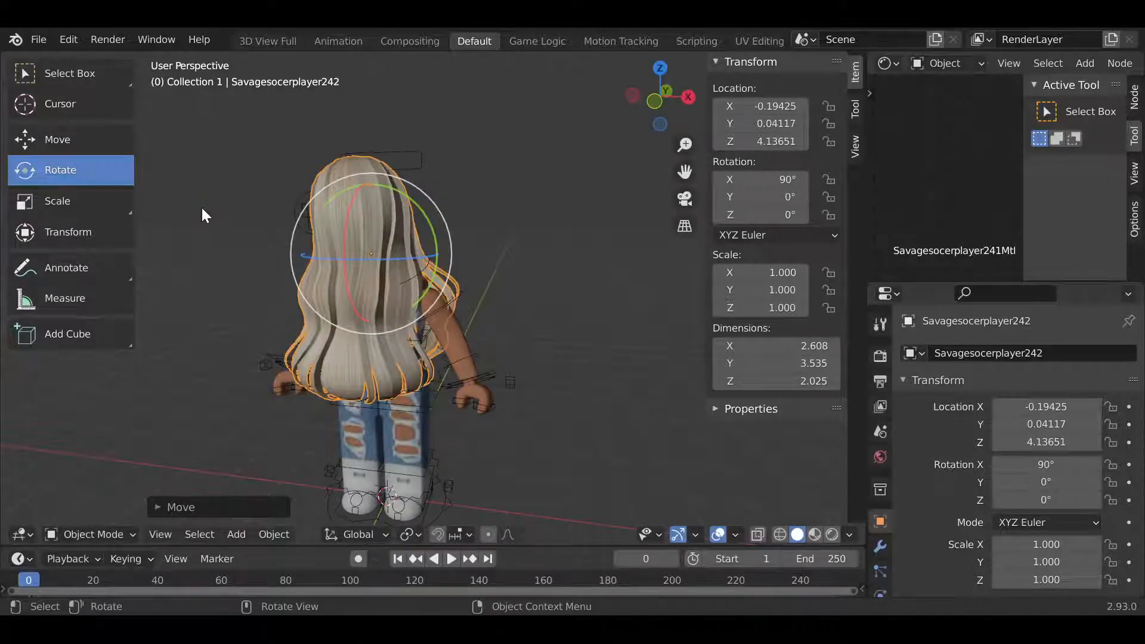
- Turn the joined head around Z to face the rig's front, and shift it along X to about -0.06
{"action": "left_click_drag", "start_coordinate": [393, 259], "coordinate": [325, 245]}
{"action": "key", "text": "shift+grave"}
{"action": "key", "text": "w"}
{"action": "left_click", "coordinate": [432, 298]}
{"action": "left_click", "coordinate": [58, 141]}
{"action": "left_click_drag", "start_coordinate": [466, 232], "coordinate": [479, 231]}
- Straighten the joined head's tilt from the front and side, to a rotation of about 90.3°, 1.24° and -181°
{"action": "left_click", "coordinate": [60, 171]}
{"action": "left_click_drag", "start_coordinate": [449, 175], "coordinate": [456, 186]}
{"action": "middle_click_drag", "start_coordinate": [456, 186], "coordinate": [388, 188]}
{"action": "key", "text": "shift+grave"}
{"action": "key", "text": "w"}
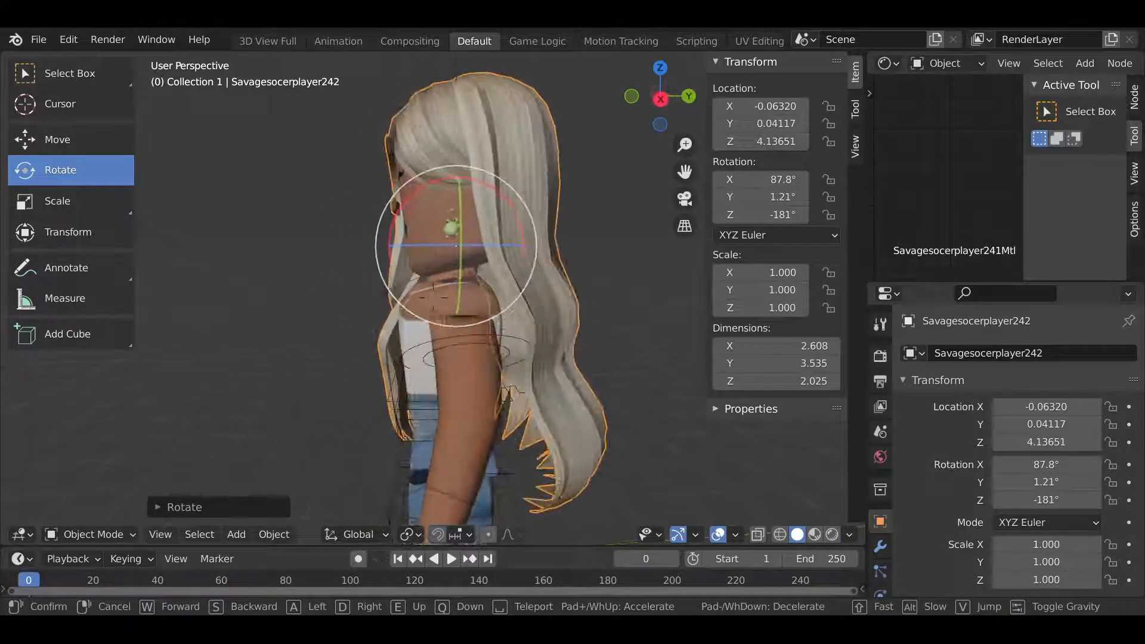
{"action": "key", "text": "s"}
{"action": "left_click", "coordinate": [434, 299]}
{"action": "left_click_drag", "start_coordinate": [412, 201], "coordinate": [384, 202]}
- Shift the joined head along the Y axis to about -0.068 so it sits over the neck
{"action": "left_click", "coordinate": [74, 140]}
{"action": "key", "text": "shift+grave"}
{"action": "key", "text": "w"}
{"action": "key", "text": "s"}
{"action": "key", "text": "d"}
{"action": "left_click", "coordinate": [434, 299]}
- Examine how the head and hair fit on the whole rig from the front
{"action": "key", "text": "shift+grave"}
{"action": "key", "text": "s"}
{"action": "key", "text": "d"}
{"action": "key", "text": "w"}
{"action": "left_click", "coordinate": [434, 300]}
{"action": "key", "text": "shift+grave"}
{"action": "key", "text": "w"}
{"action": "key", "text": "s"}
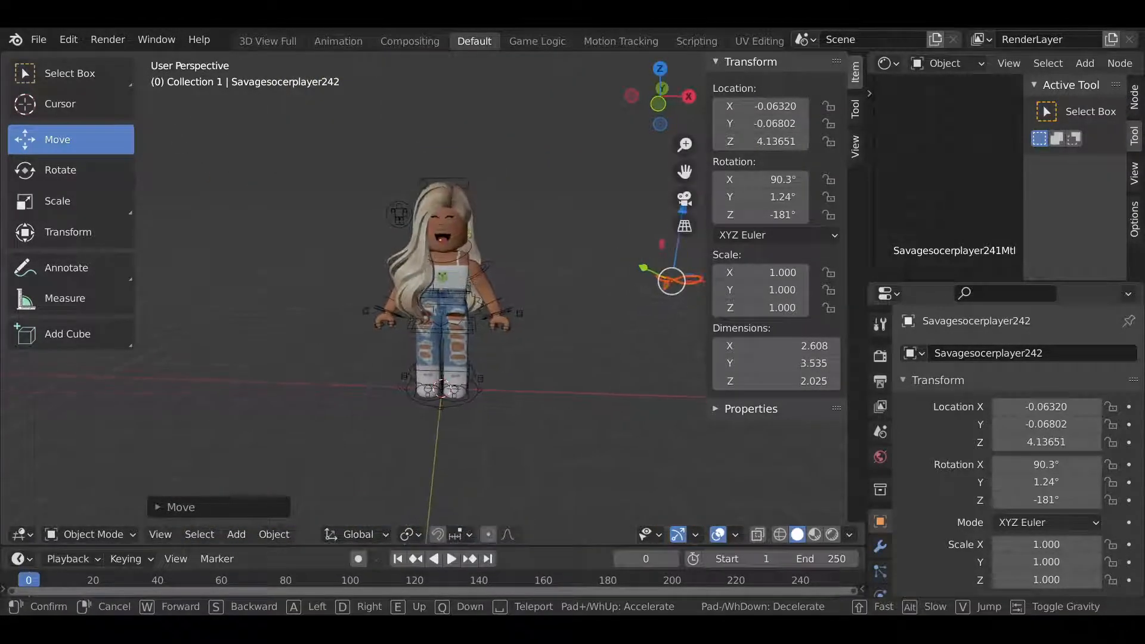
{"action": "left_click", "coordinate": [434, 299]}
{"action": "left_click", "coordinate": [527, 231]}
{"action": "left_click", "coordinate": [486, 271]}
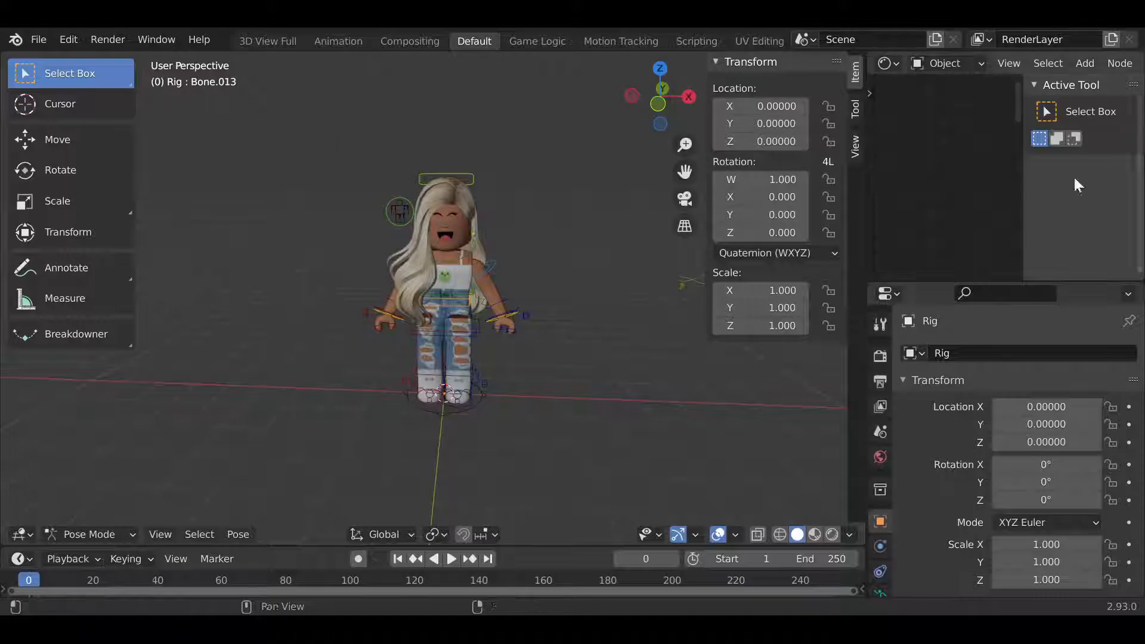
- Start importing another Wavefront (.obj) model
{"action": "left_click", "coordinate": [37, 41]}
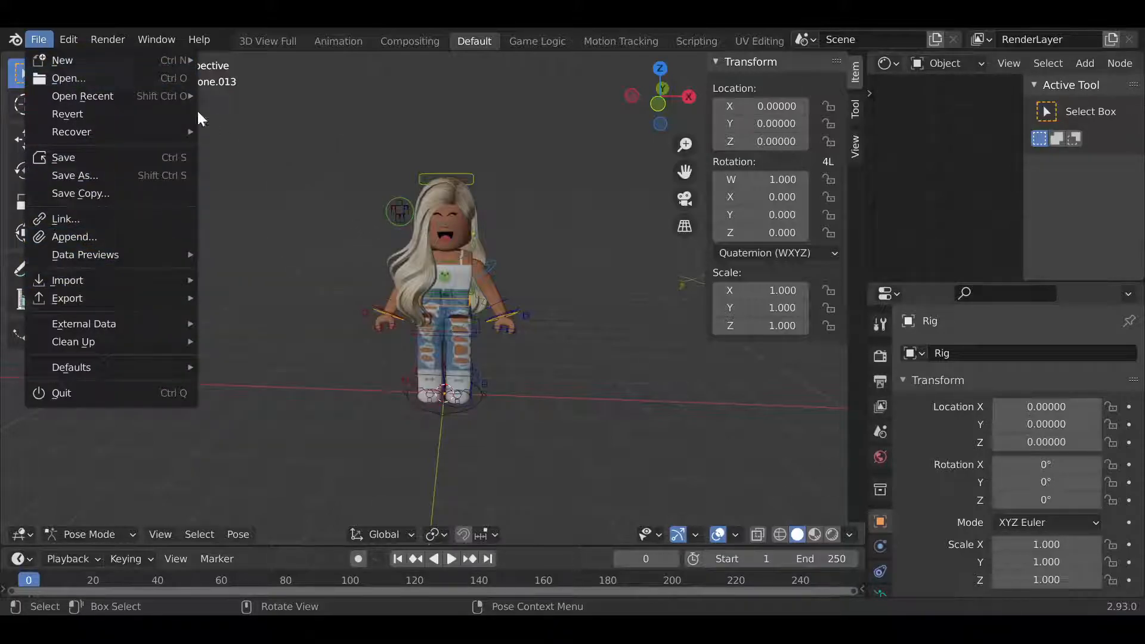
{"action": "left_click", "coordinate": [35, 38]}
{"action": "mouse_move", "coordinate": [92, 281]}
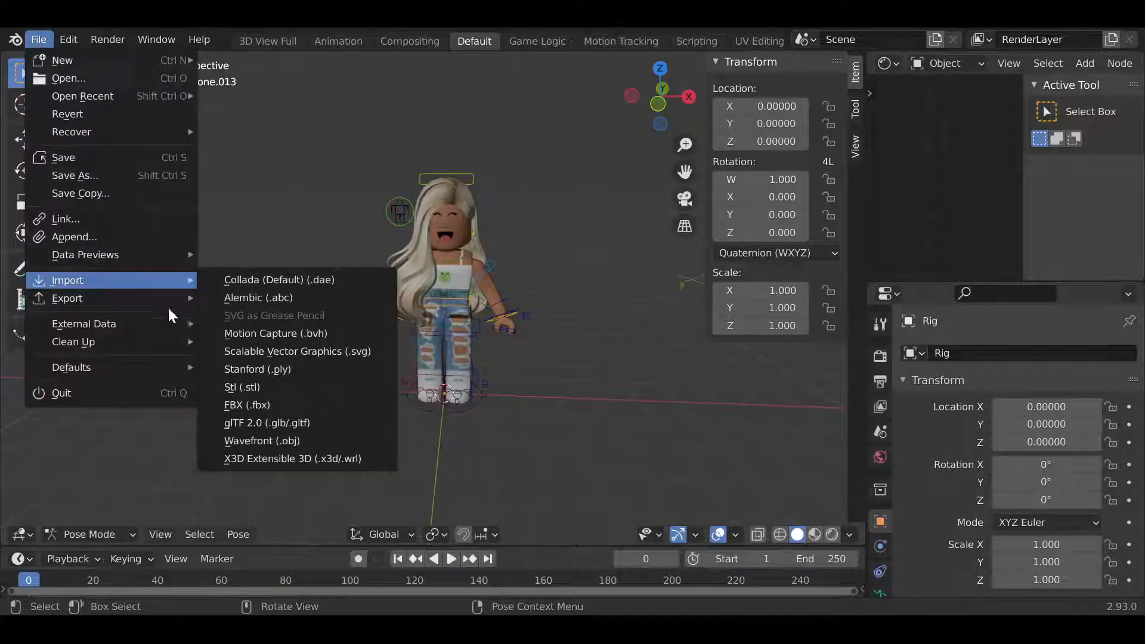
{"action": "left_click", "coordinate": [256, 436]}
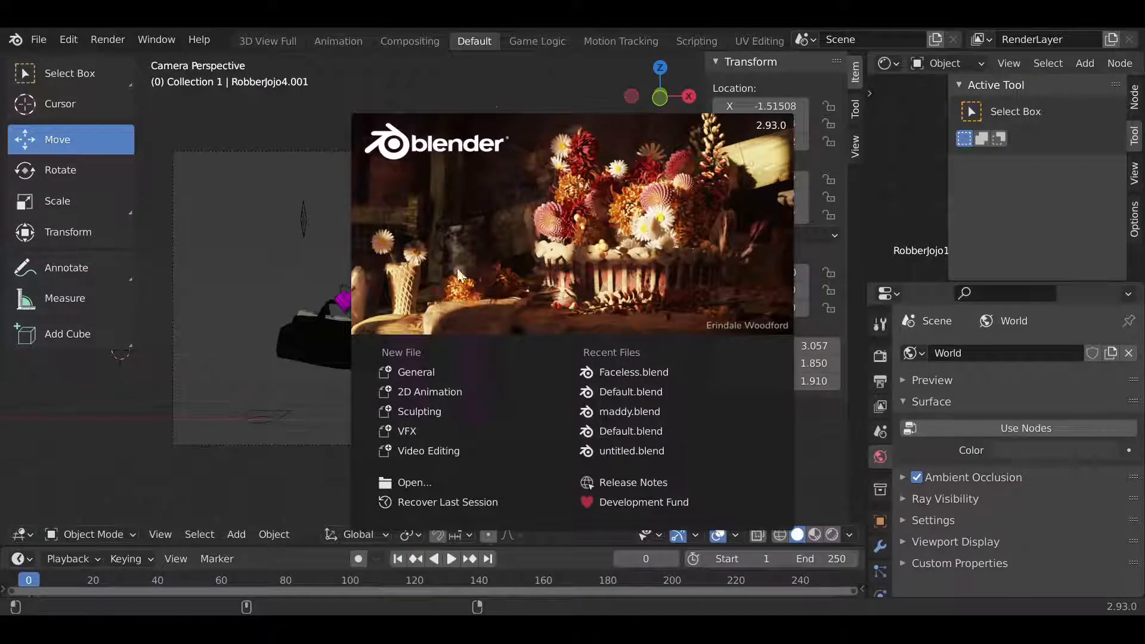
- Recover the last Blender session and confirm the recovery
{"action": "left_click", "coordinate": [452, 501]}
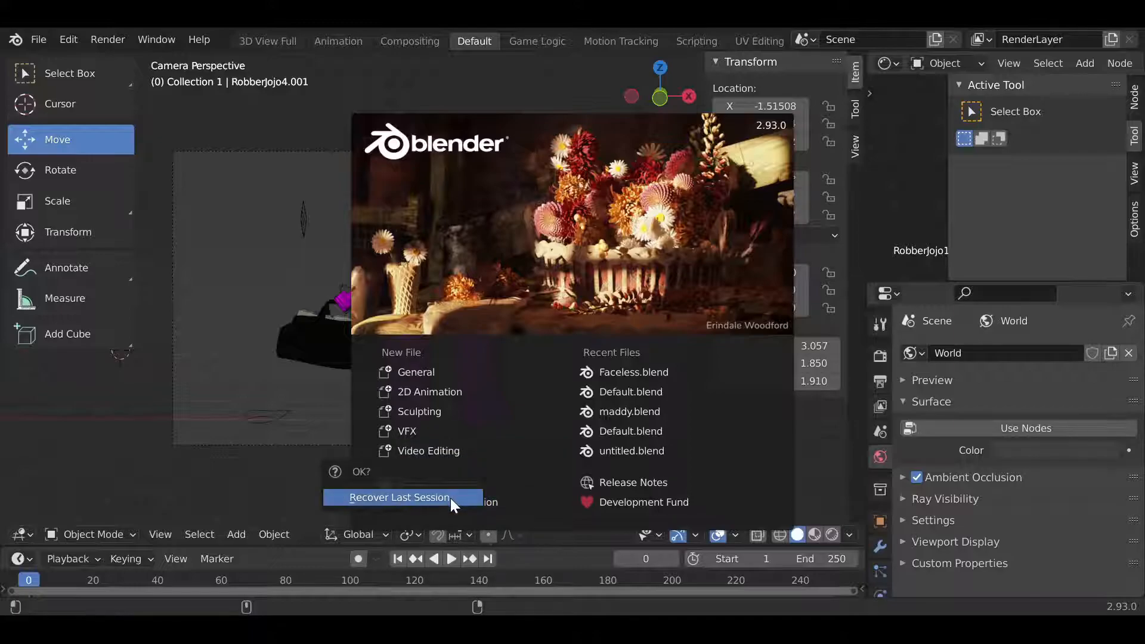
{"action": "left_click", "coordinate": [438, 499]}
- Recover the rigged character scene from an auto-saved file
{"action": "left_click", "coordinate": [41, 40]}
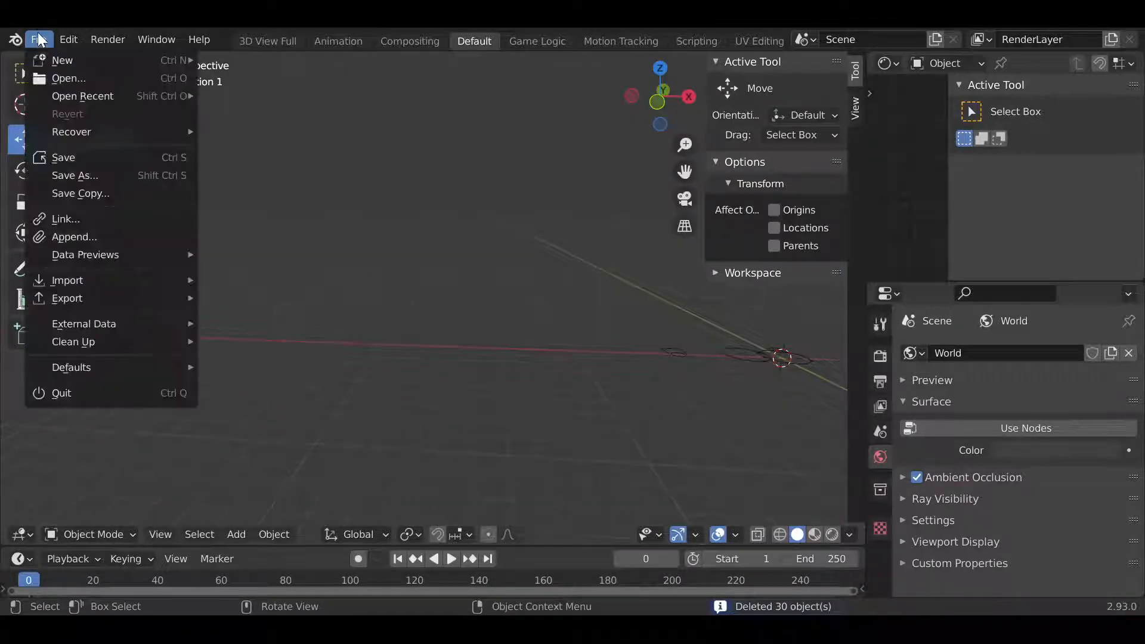
{"action": "left_click", "coordinate": [33, 44]}
{"action": "left_click", "coordinate": [34, 44]}
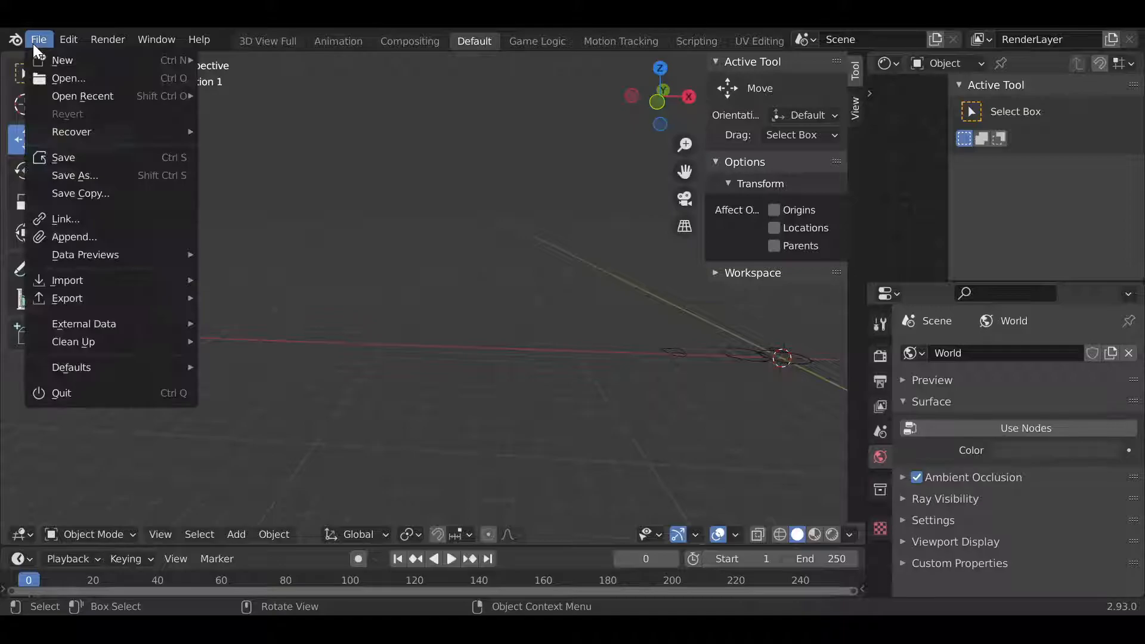
{"action": "mouse_move", "coordinate": [67, 128]}
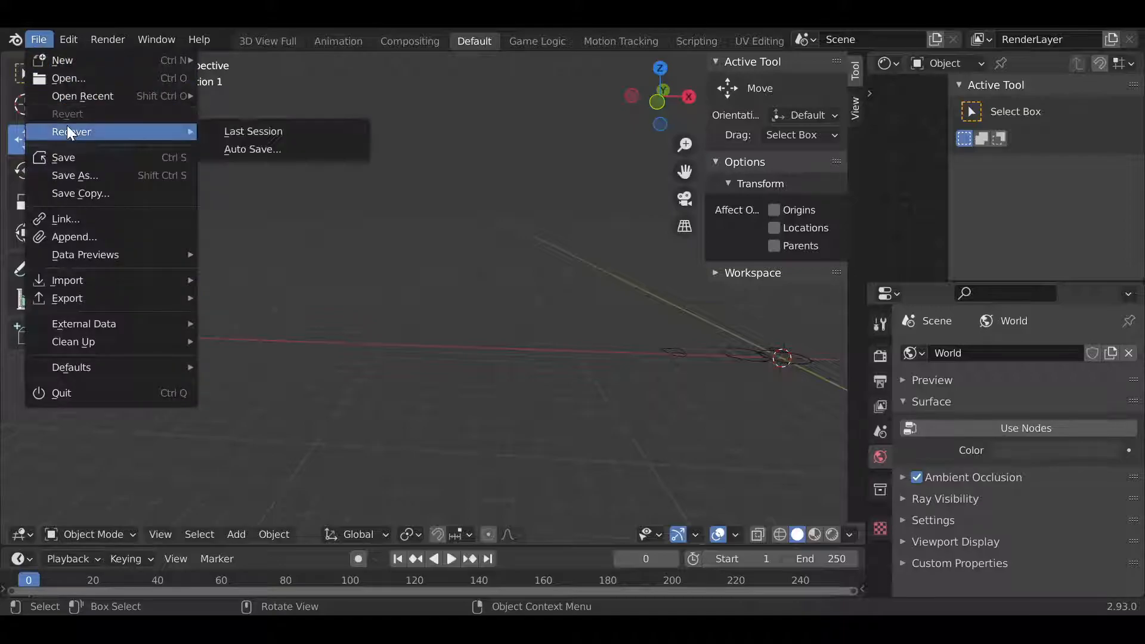
{"action": "left_click", "coordinate": [250, 149]}
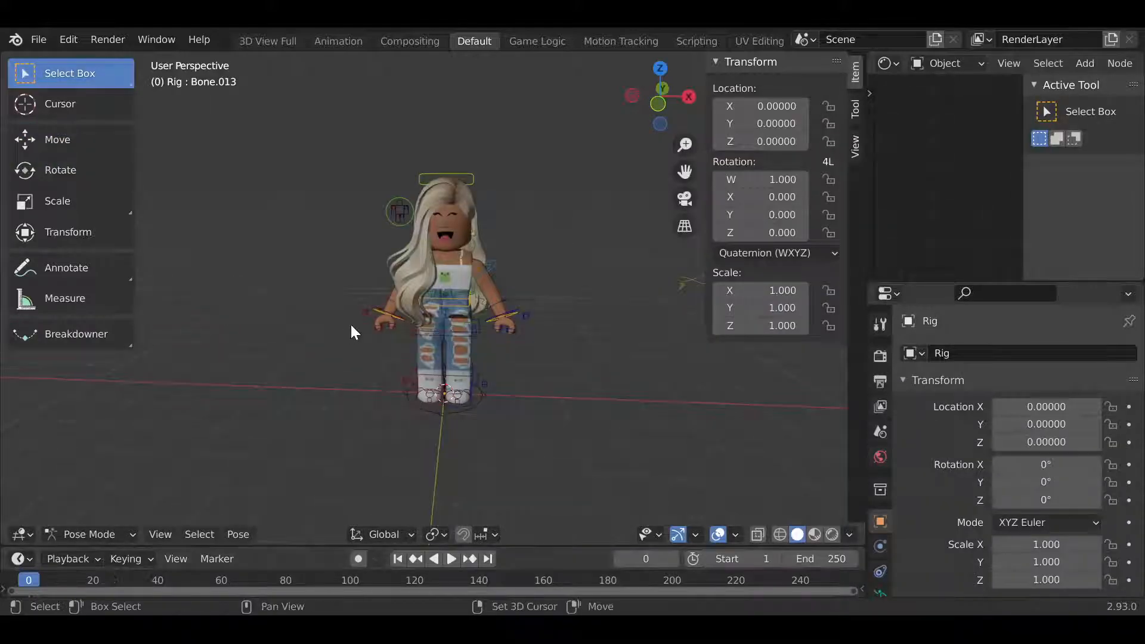
- Import the furnished living-room model into the scene with the character rig
{"action": "key", "text": "shift+grave"}
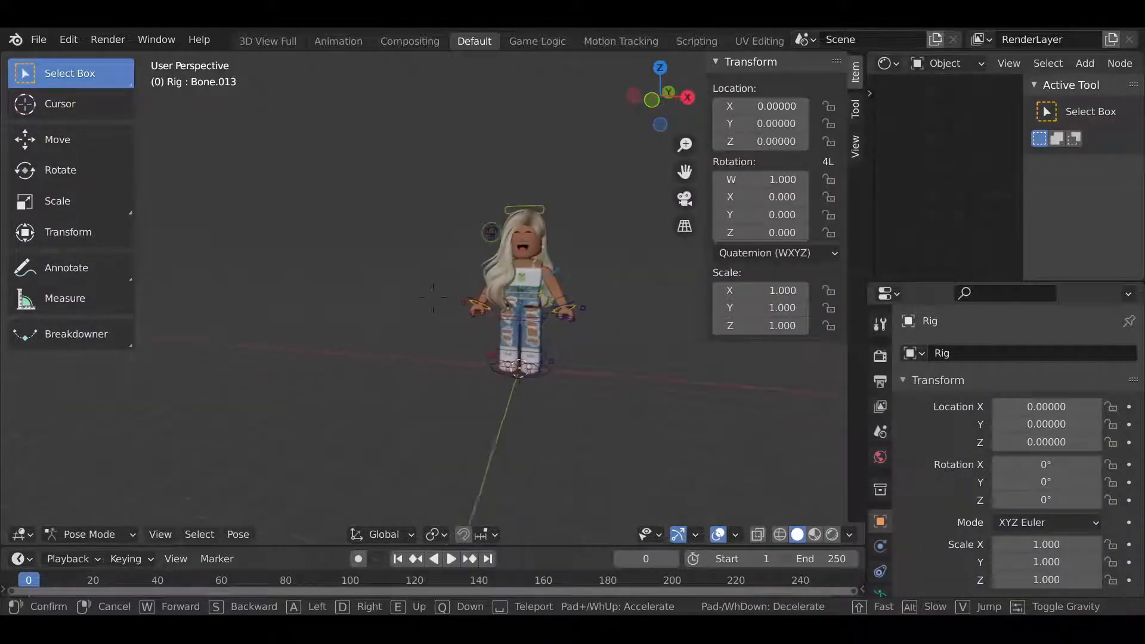
{"action": "left_click", "coordinate": [433, 298]}
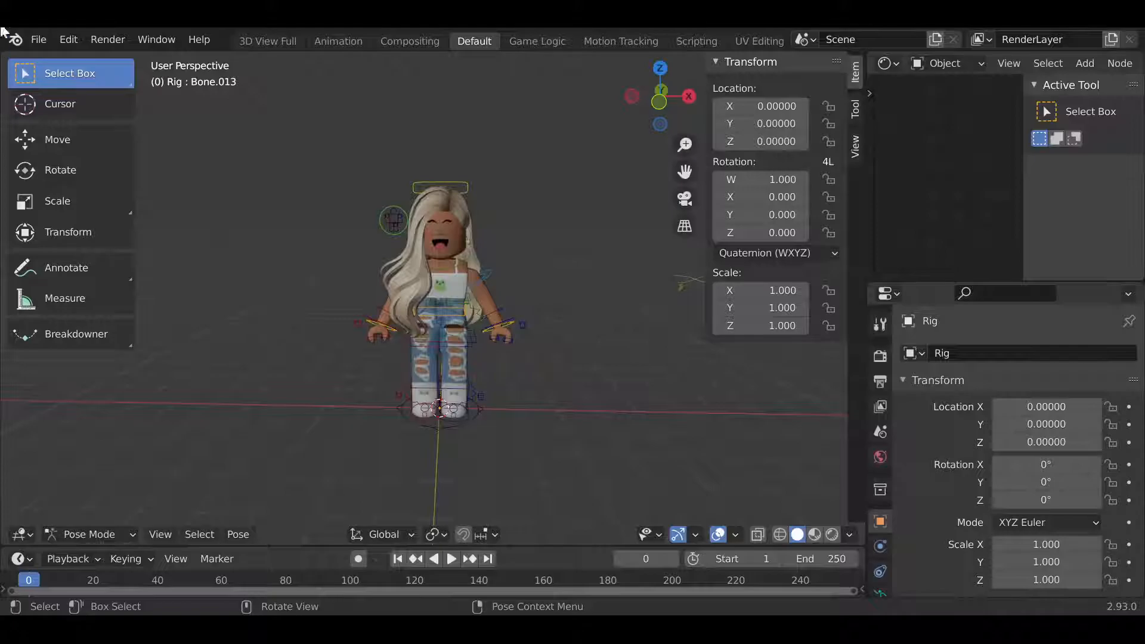
{"action": "left_click", "coordinate": [35, 41]}
{"action": "key", "text": "shift+grave"}
{"action": "key", "text": "s"}
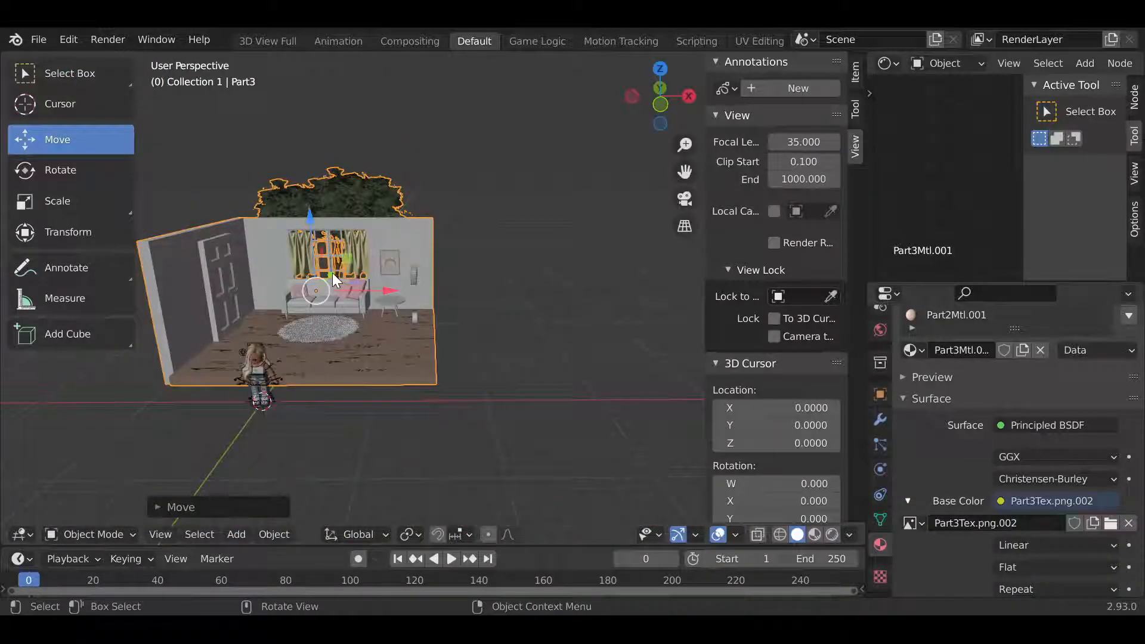
- Move the room so the character stands on the round rug in front of the sofa
{"action": "left_click_drag", "start_coordinate": [331, 273], "coordinate": [308, 311]}
{"action": "key", "text": "shift+grave"}
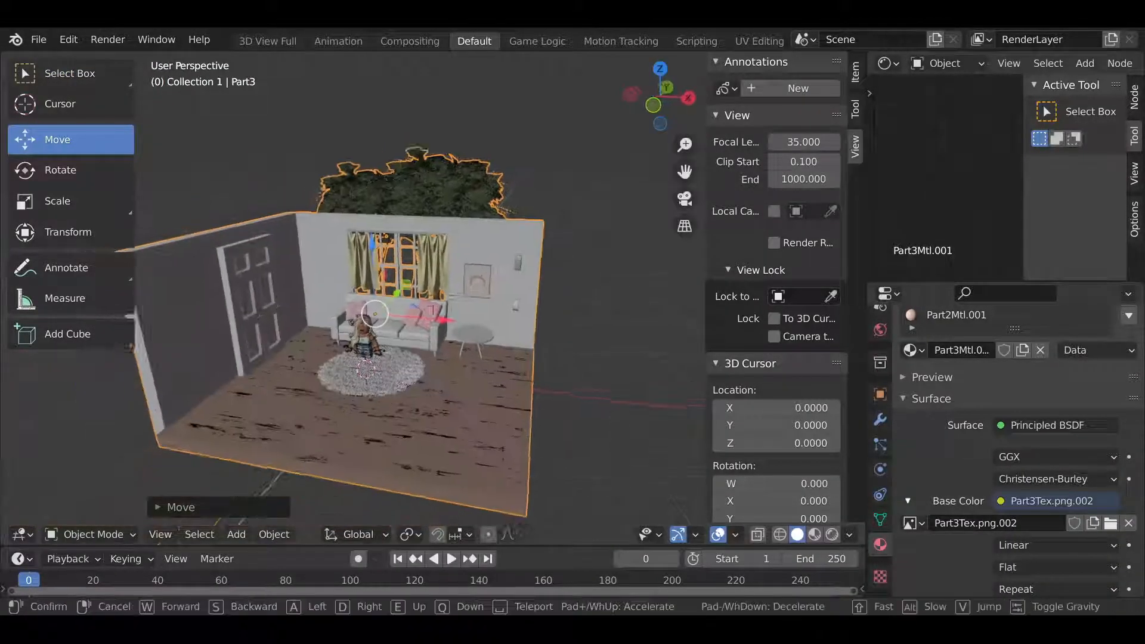
{"action": "key", "text": "w"}
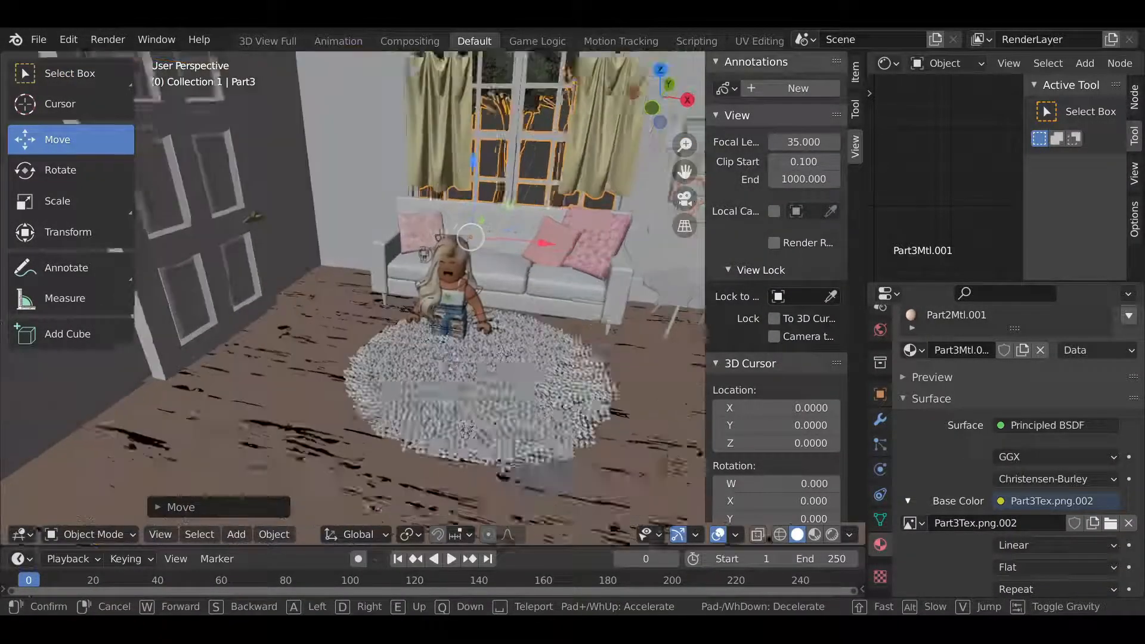
{"action": "key", "text": "s"}
{"action": "left_click", "coordinate": [446, 182]}
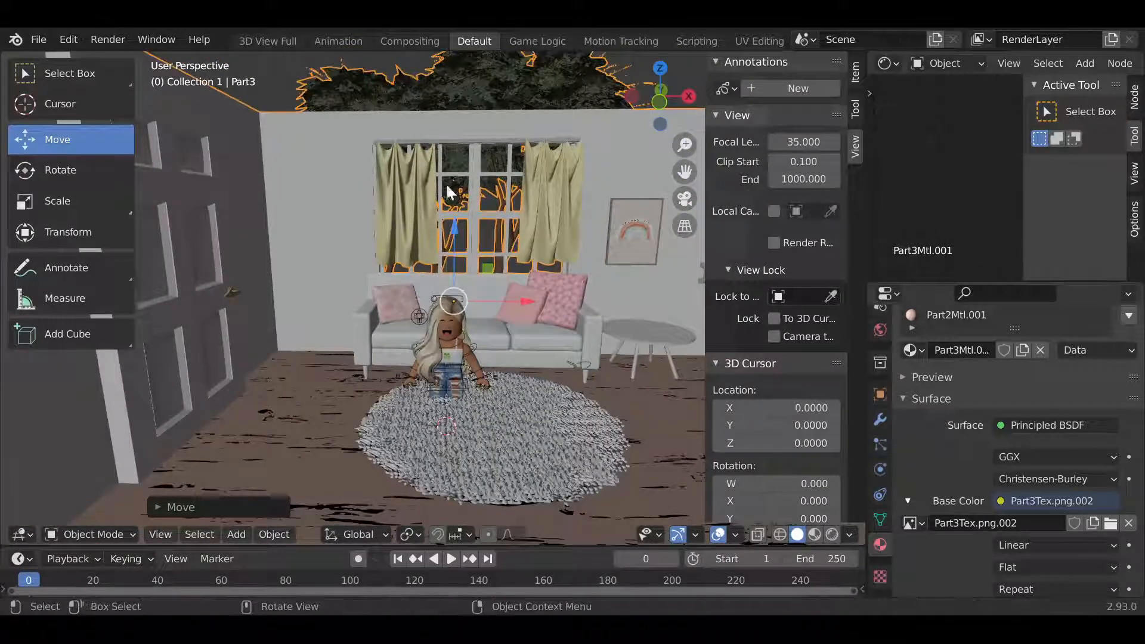
{"action": "key", "text": "shift+grave"}
{"action": "key", "text": "w"}
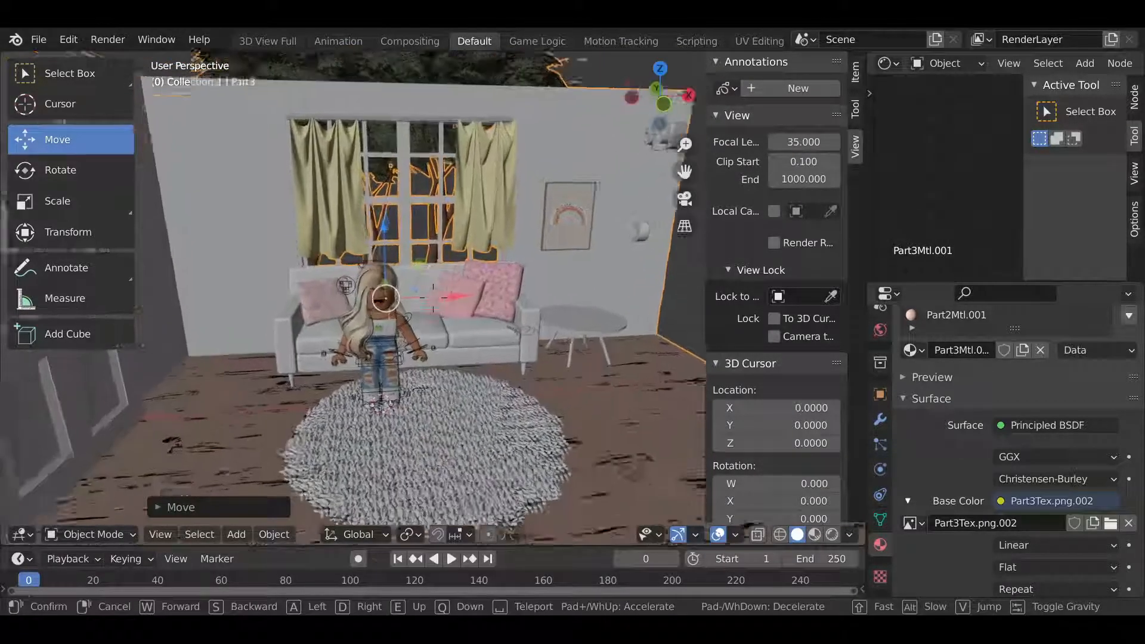
{"action": "key", "text": "s"}
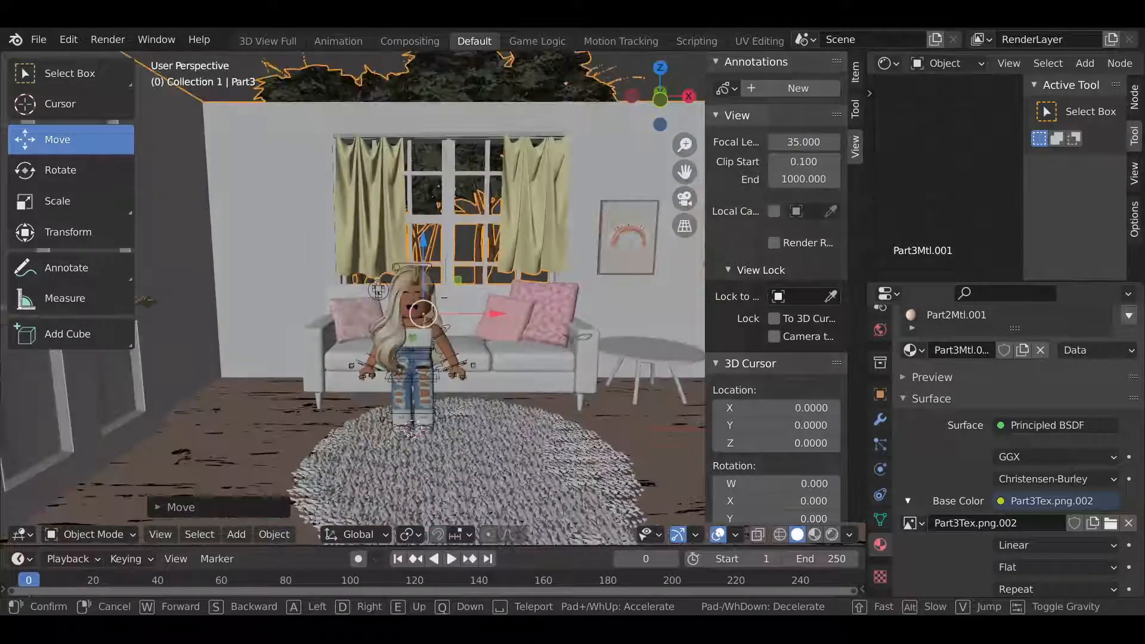
- Scale the room down so the sofa and rug suit the character's size
{"action": "left_click", "coordinate": [253, 266]}
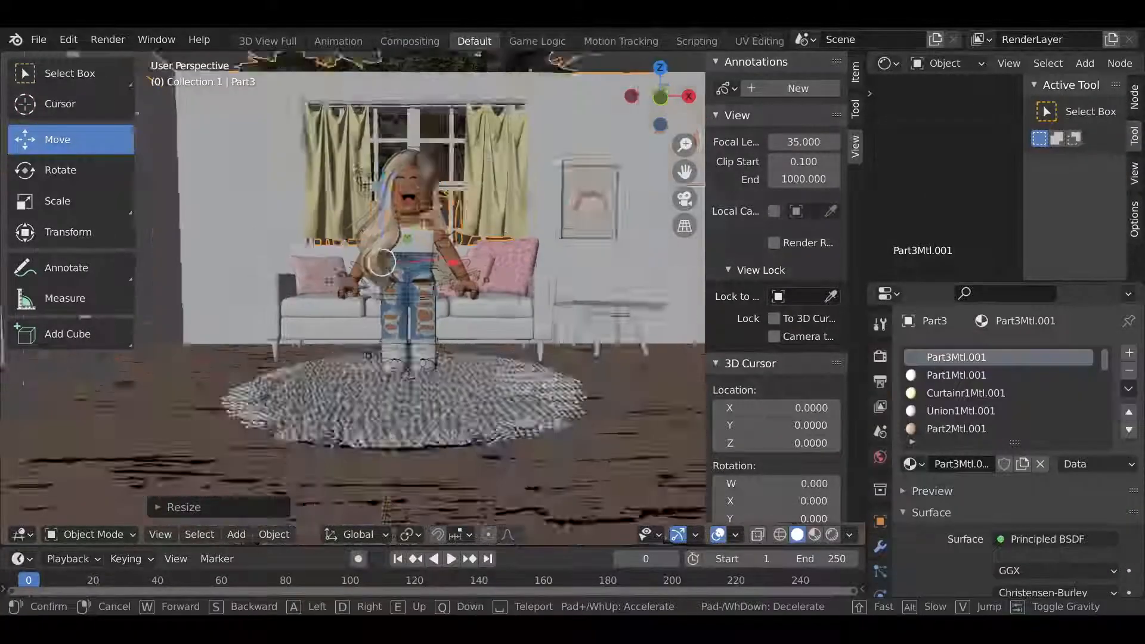
{"action": "key", "text": "s"}
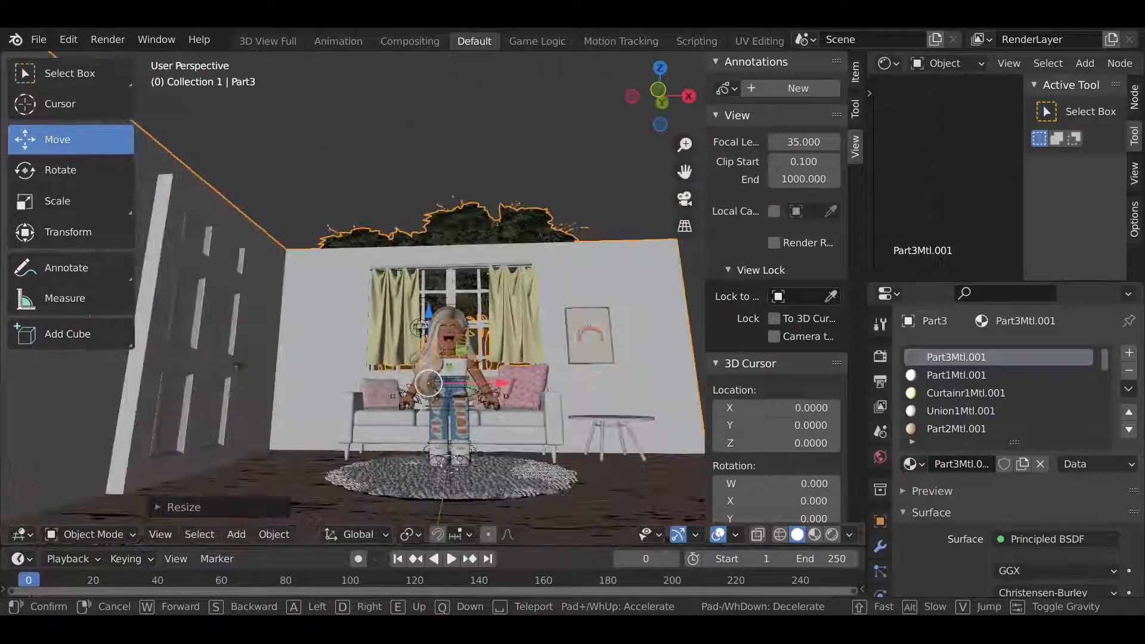
{"action": "key", "text": "w"}
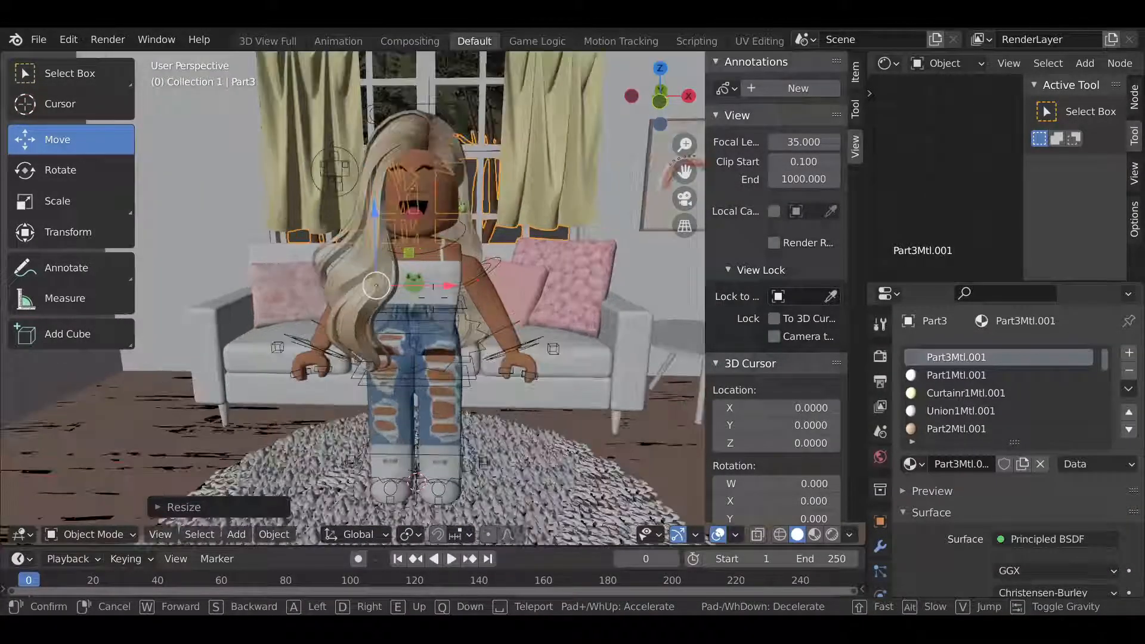
{"action": "left_click", "coordinate": [503, 280]}
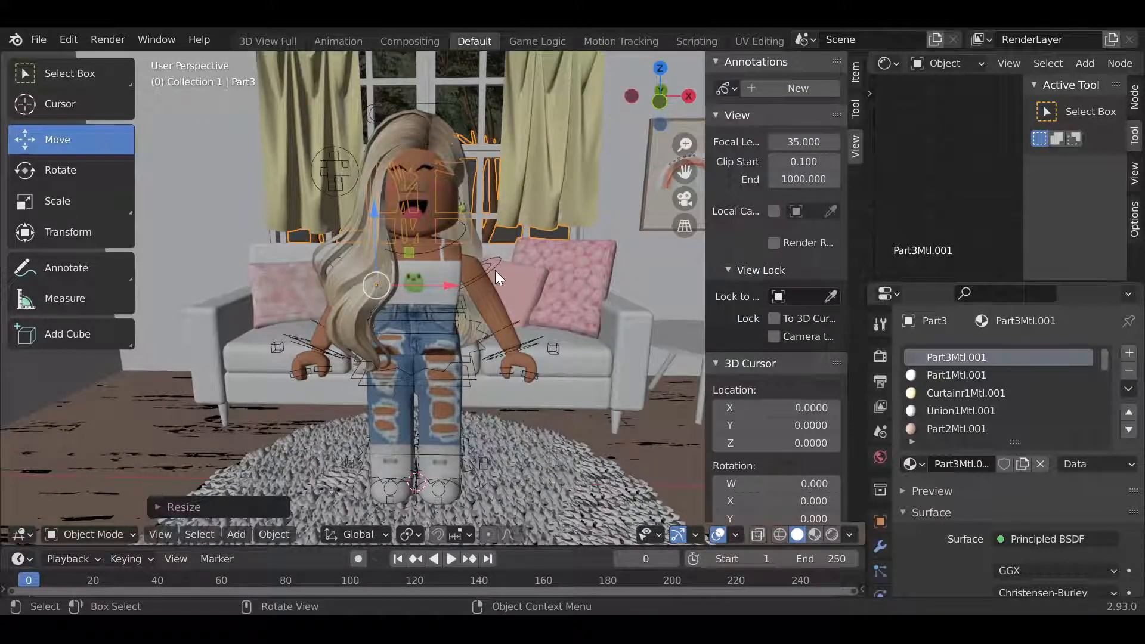
- Leave Pose Mode and select the character's rig together with the head and hair in Object Mode
{"action": "left_click", "coordinate": [489, 260]}
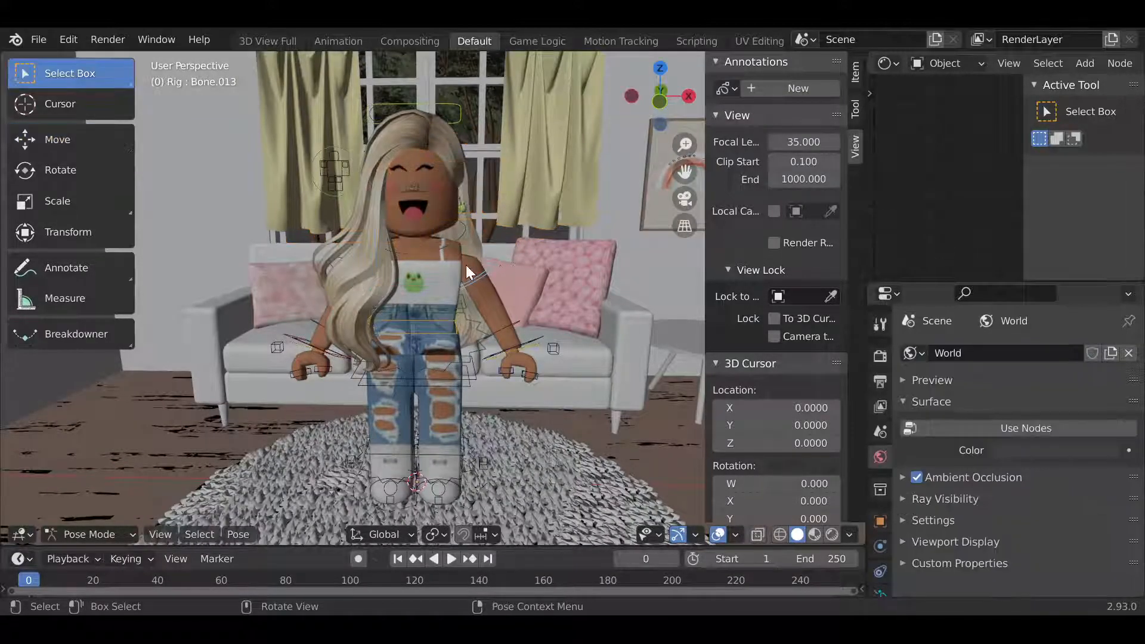
{"action": "left_click", "coordinate": [530, 339]}
{"action": "left_click", "coordinate": [315, 319]}
{"action": "left_click", "coordinate": [112, 532]}
{"action": "left_click", "coordinate": [492, 307]}
{"action": "left_click", "coordinate": [481, 268]}
{"action": "key", "text": "shift+grave"}
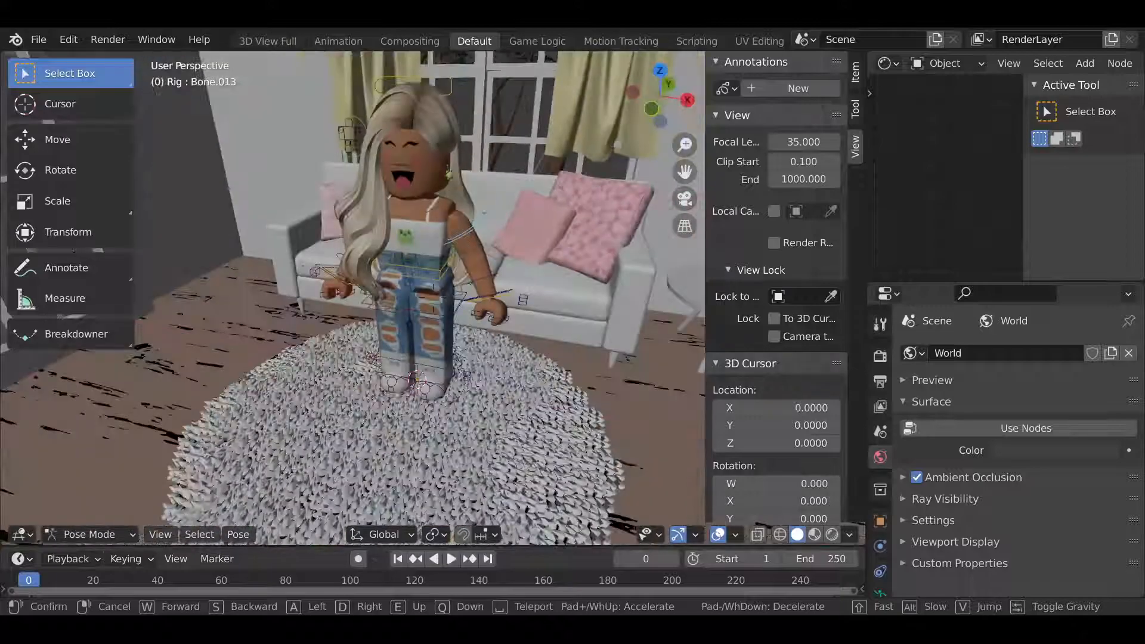
{"action": "left_click", "coordinate": [403, 356]}
{"action": "left_click", "coordinate": [402, 405]}
- Move the selected character along the Y axis from the rug onto the sofa
{"action": "key", "text": "shift+grave"}
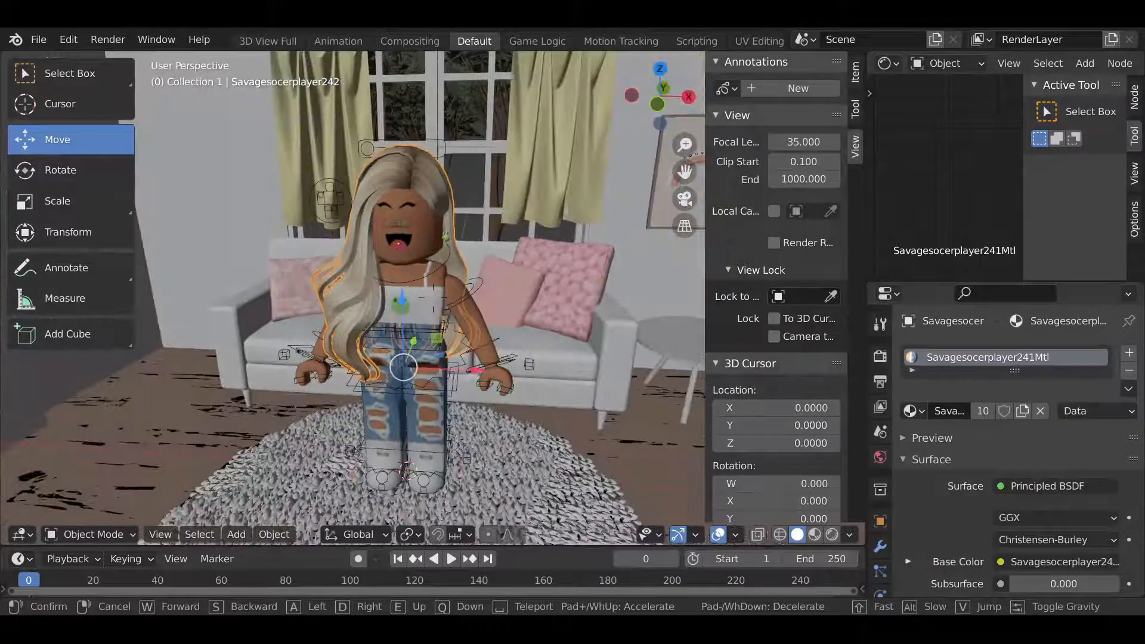
{"action": "key", "text": "d"}
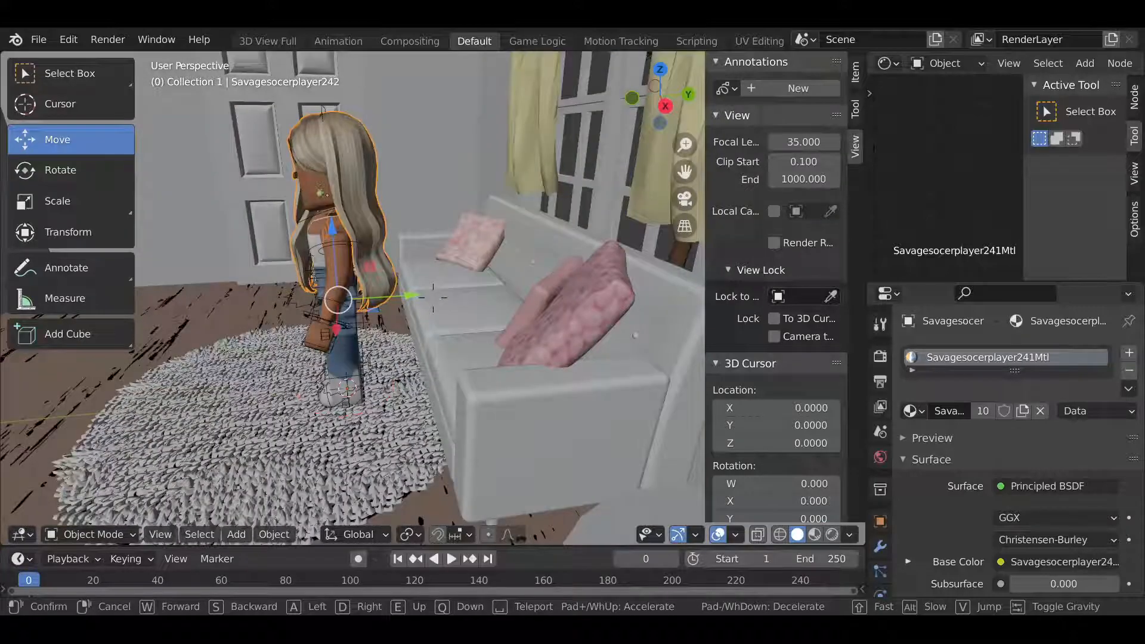
{"action": "key", "text": "a"}
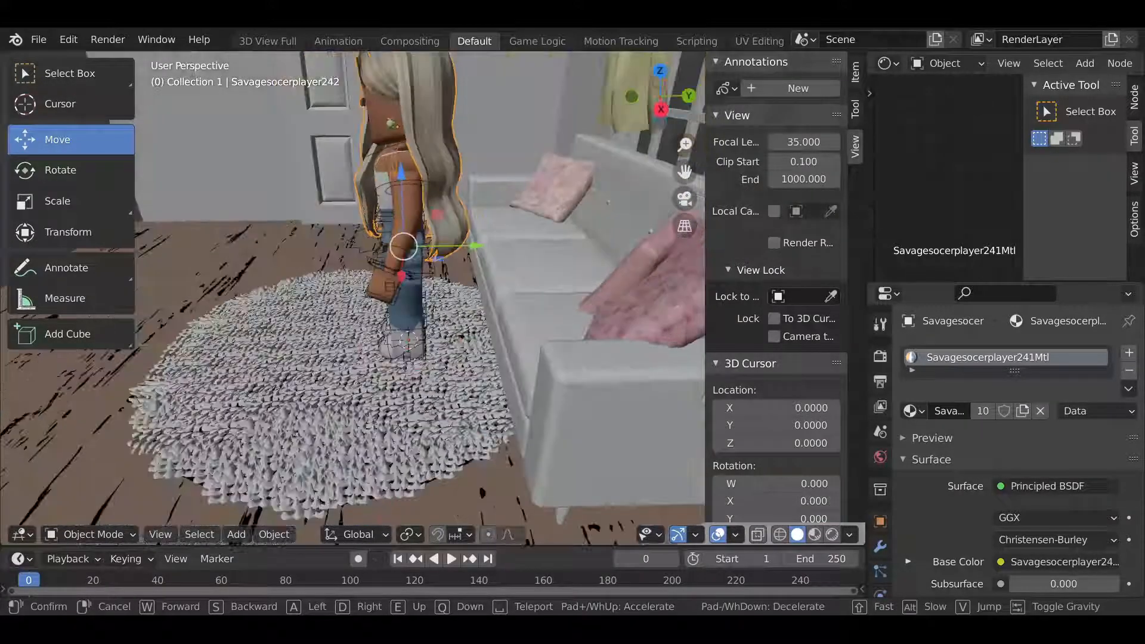
{"action": "key", "text": "d"}
{"action": "left_click", "coordinate": [432, 298]}
{"action": "left_click_drag", "start_coordinate": [456, 299], "coordinate": [584, 318]}
{"action": "key", "text": "shift+grave"}
{"action": "key", "text": "d"}
{"action": "key", "text": "w"}
{"action": "left_click", "coordinate": [432, 299]}
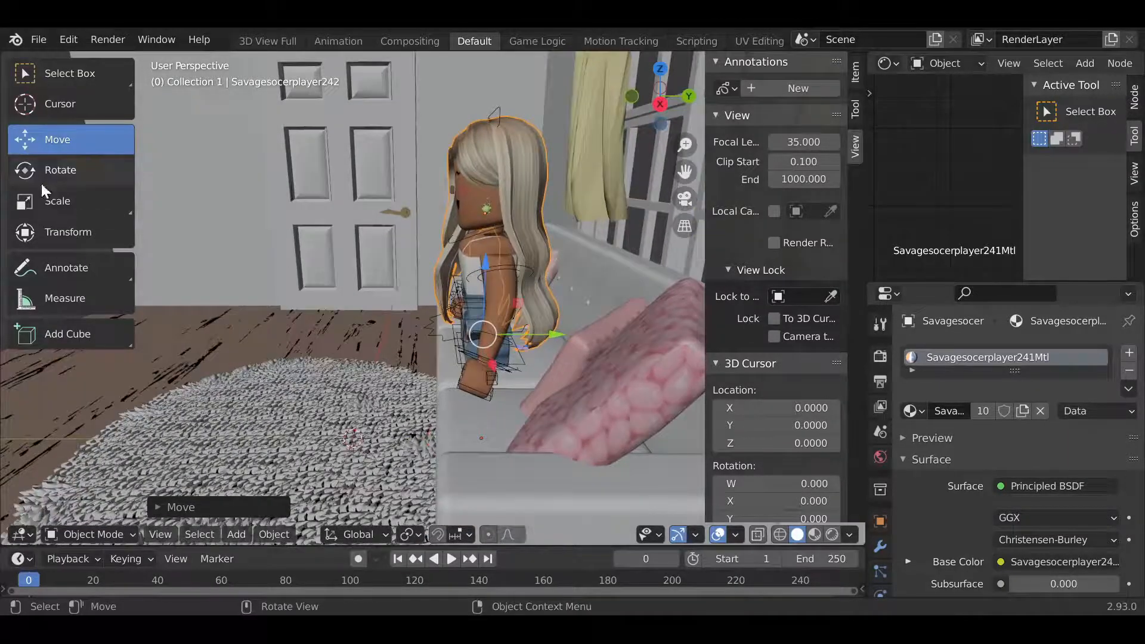
- Rotate the whole character backward so it leans toward the sofa's backrest
{"action": "left_click", "coordinate": [39, 181]}
{"action": "left_click_drag", "start_coordinate": [530, 290], "coordinate": [537, 319]}
{"action": "key", "text": "shift+grave"}
{"action": "key", "text": "a"}
{"action": "key", "text": "w"}
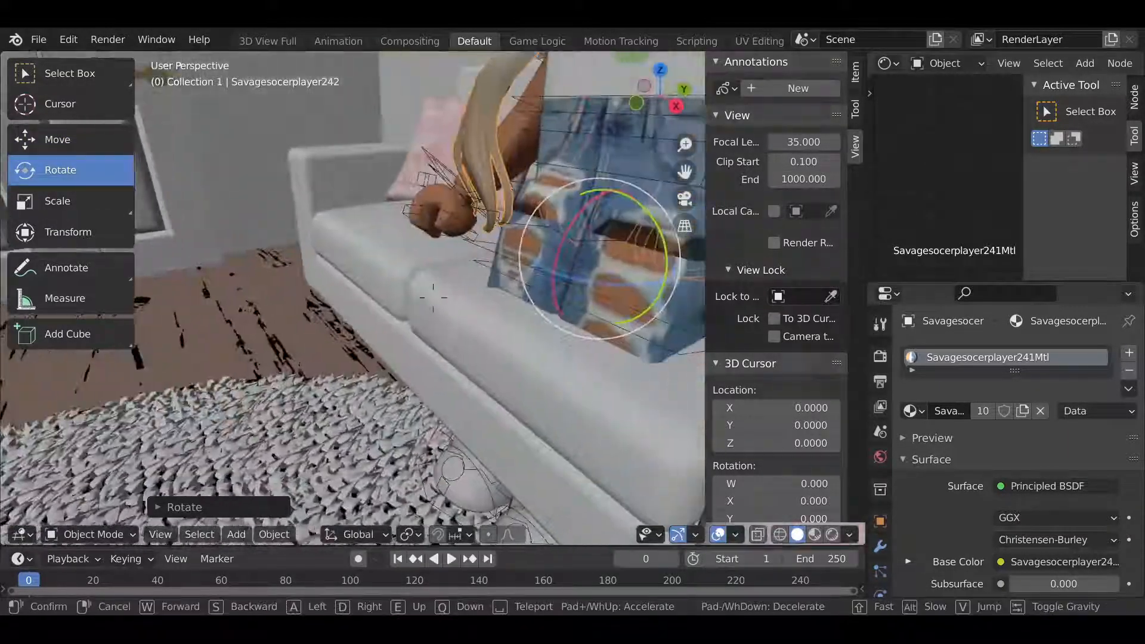
{"action": "left_click", "coordinate": [432, 298]}
- Rotate the rig's leg bones forward so the thighs lie along the sofa seat
{"action": "left_click", "coordinate": [469, 256]}
{"action": "left_click", "coordinate": [45, 170]}
{"action": "left_click_drag", "start_coordinate": [540, 163], "coordinate": [560, 171]}
{"action": "left_click_drag", "start_coordinate": [568, 286], "coordinate": [607, 190]}
- Rotate both lower leg bones downward so the knees bend over the front of the sofa
{"action": "key", "text": "shift+grave"}
{"action": "key", "text": "a"}
{"action": "key", "text": "s"}
{"action": "key", "text": "w"}
{"action": "left_click", "coordinate": [433, 298]}
{"action": "left_click", "coordinate": [405, 305]}
{"action": "left_click_drag", "start_coordinate": [445, 334], "coordinate": [439, 373]}
{"action": "left_click", "coordinate": [480, 304]}
{"action": "left_click_drag", "start_coordinate": [502, 319], "coordinate": [496, 369]}
- Rotate the upper body of the seated rig to adjust its lean
{"action": "key", "text": "shift+grave"}
{"action": "key", "text": "w"}
{"action": "key", "text": "d"}
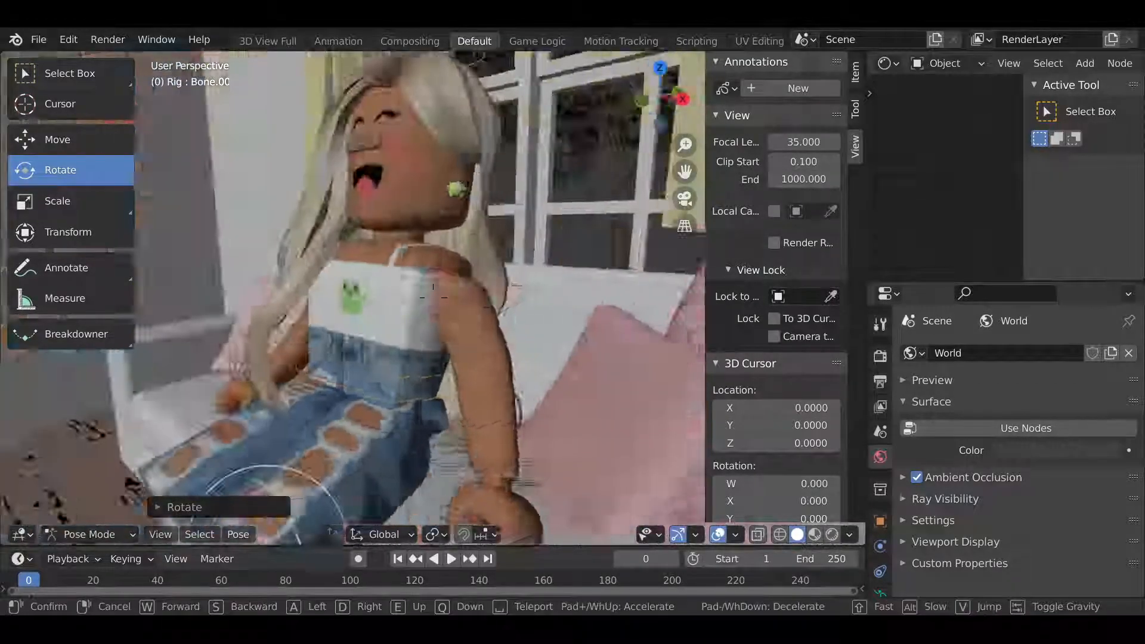
{"action": "left_click", "coordinate": [433, 298]}
{"action": "left_click", "coordinate": [459, 262]}
{"action": "left_click_drag", "start_coordinate": [495, 241], "coordinate": [438, 253]}
{"action": "key", "text": "shift+grave"}
{"action": "key", "text": "w"}
{"action": "left_click", "coordinate": [433, 298]}
- Shift the head and hair slightly along the Y axis so they sit over the neck of the seated body
{"action": "left_click", "coordinate": [446, 272]}
{"action": "left_click", "coordinate": [57, 139]}
{"action": "left_click_drag", "start_coordinate": [537, 288], "coordinate": [546, 287]}
{"action": "key", "text": "shift+grave"}
{"action": "key", "text": "a"}
{"action": "key", "text": "s"}
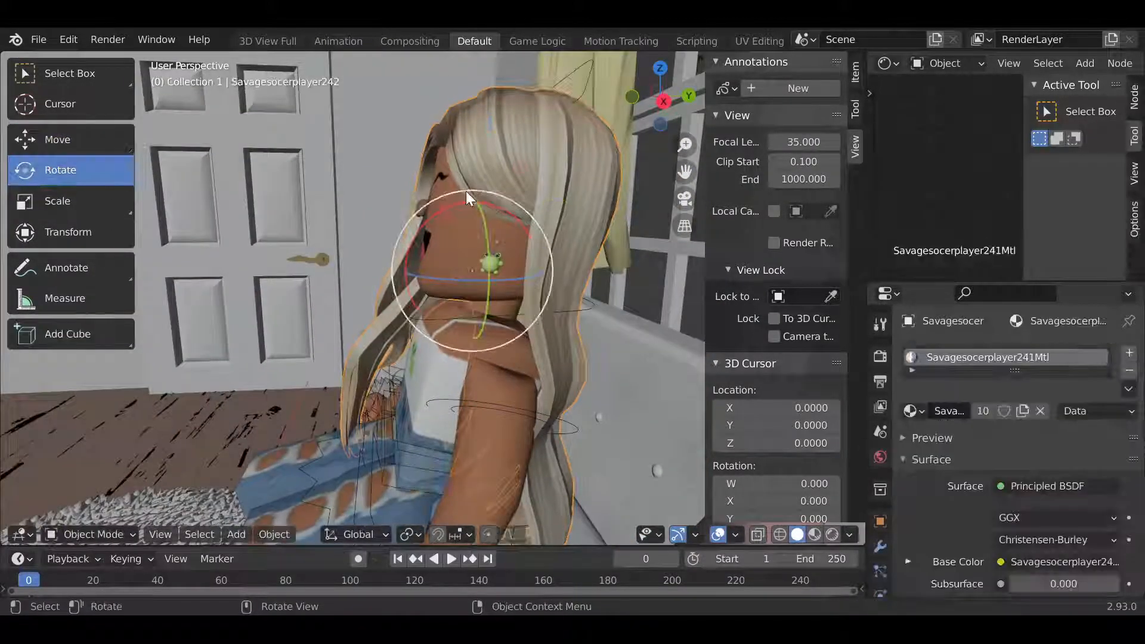
{"action": "left_click", "coordinate": [58, 139]}
{"action": "key", "text": "shift+grave"}
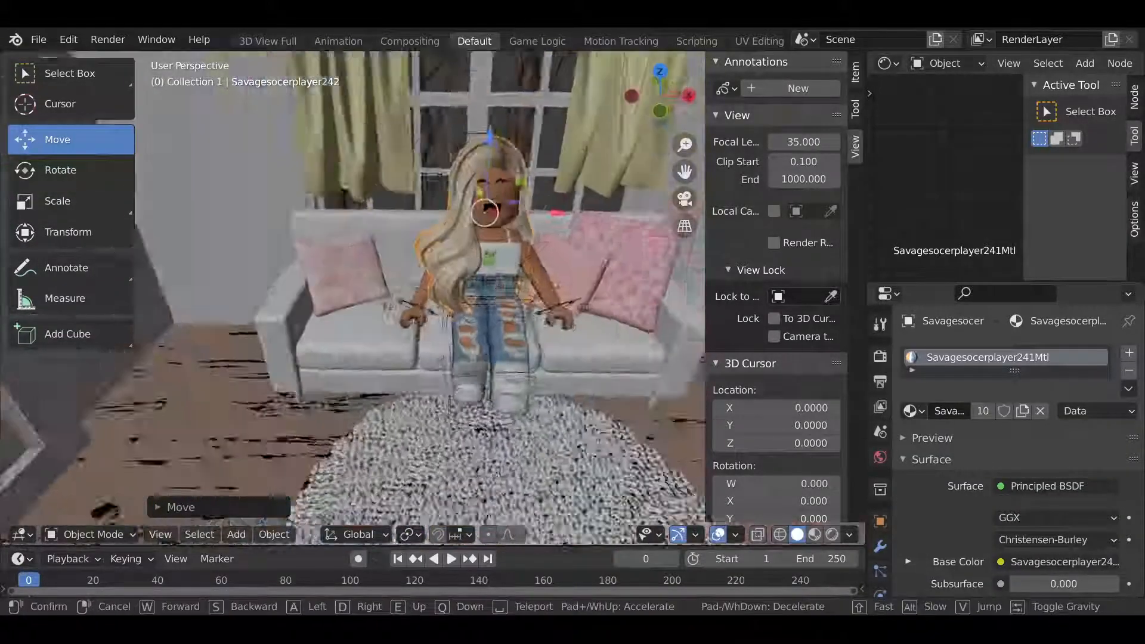
{"action": "key", "text": "w"}
- Rotate and shift the head and hair slightly to refit them to the seated pose
{"action": "left_click", "coordinate": [476, 292]}
{"action": "left_click", "coordinate": [60, 169]}
{"action": "left_click_drag", "start_coordinate": [455, 192], "coordinate": [463, 201]}
{"action": "left_click_drag", "start_coordinate": [464, 228], "coordinate": [464, 229]}
{"action": "left_click_drag", "start_coordinate": [358, 233], "coordinate": [381, 230]}
{"action": "left_click", "coordinate": [530, 255]}
{"action": "left_click", "coordinate": [366, 325]}
{"action": "left_click", "coordinate": [60, 138]}
{"action": "left_click_drag", "start_coordinate": [421, 181], "coordinate": [455, 181]}
{"action": "left_click", "coordinate": [61, 170]}
- Scale the room slightly to match the seated character
{"action": "left_click", "coordinate": [565, 286]}
{"action": "key", "text": "shift+grave"}
{"action": "key", "text": "s"}
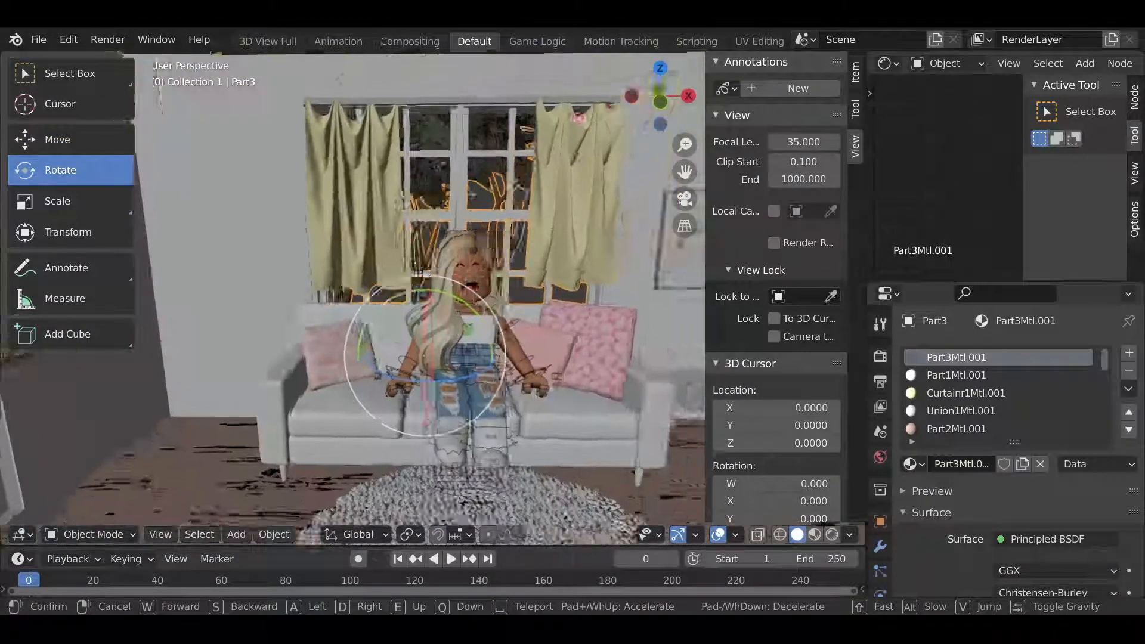
{"action": "left_click", "coordinate": [432, 298]}
{"action": "left_click", "coordinate": [58, 201]}
{"action": "left_click_drag", "start_coordinate": [438, 280], "coordinate": [434, 284]}
- Nudge the room so the sofa lines up with the seated character
{"action": "key", "text": "shift+grave"}
{"action": "key", "text": "w"}
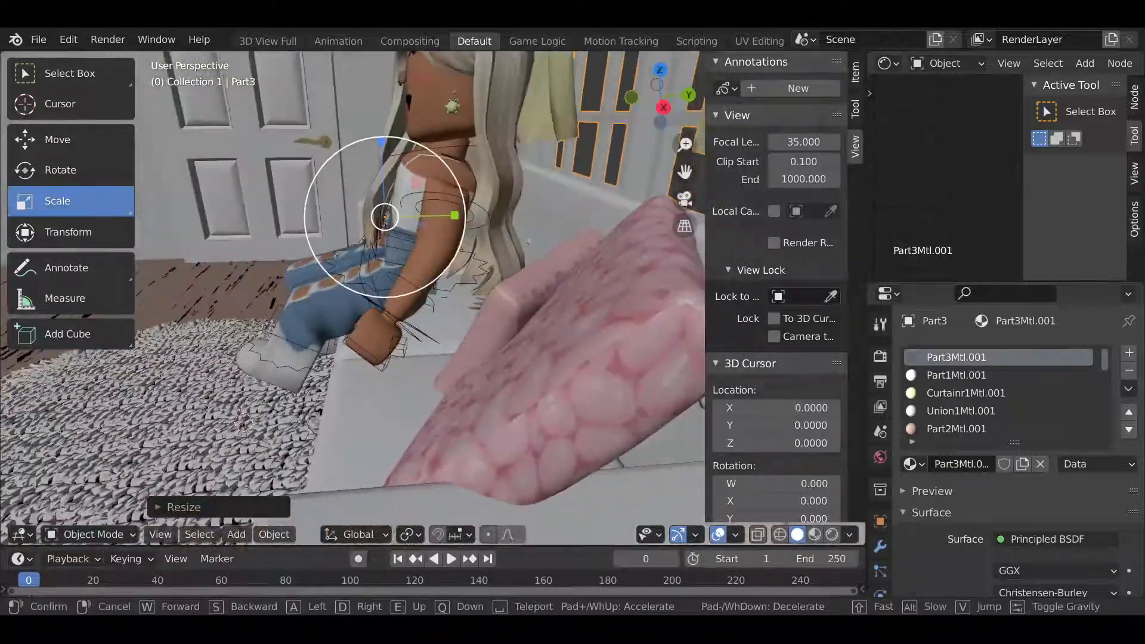
{"action": "key", "text": "s"}
{"action": "left_click", "coordinate": [430, 289]}
{"action": "left_click", "coordinate": [70, 139]}
{"action": "left_click_drag", "start_coordinate": [418, 100], "coordinate": [424, 102]}
{"action": "key", "text": "shift+grave"}
{"action": "key", "text": "s"}
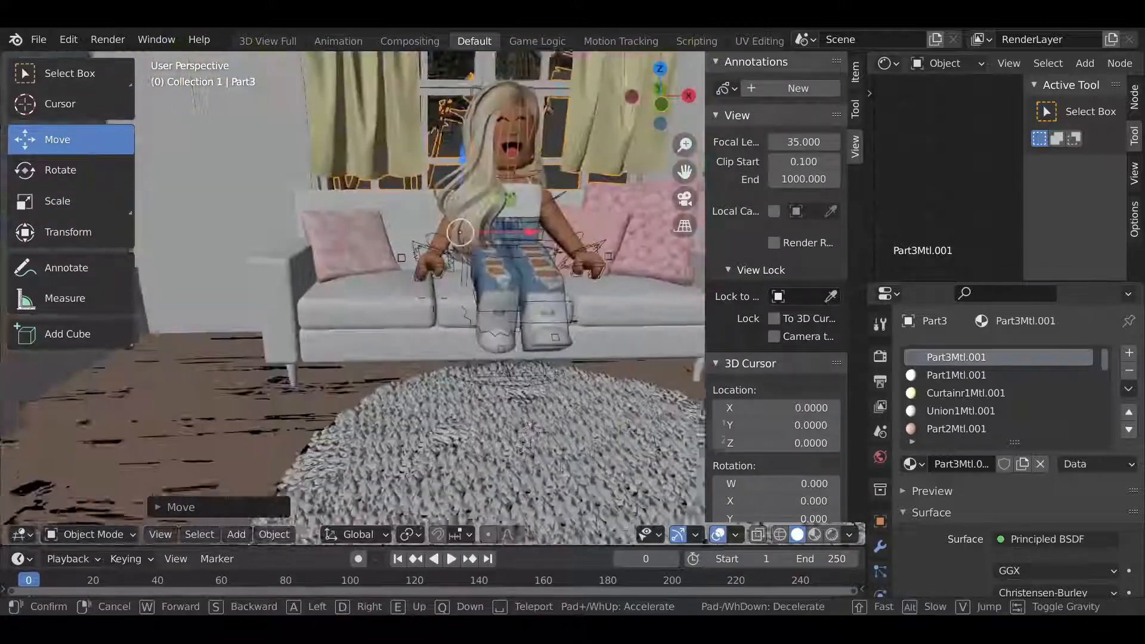
{"action": "key", "text": "w"}
- Rotate the character's left upper arm bone in Pose Mode to raise the arm beside the head
{"action": "left_click", "coordinate": [430, 290]}
{"action": "left_click", "coordinate": [472, 325]}
{"action": "left_click", "coordinate": [61, 170]}
{"action": "left_click_drag", "start_coordinate": [444, 292], "coordinate": [468, 290]}
{"action": "left_click", "coordinate": [467, 208]}
{"action": "left_click", "coordinate": [428, 271]}
{"action": "left_click_drag", "start_coordinate": [453, 232], "coordinate": [460, 177]}
{"action": "left_click", "coordinate": [464, 180]}
{"action": "left_click_drag", "start_coordinate": [471, 216], "coordinate": [462, 230]}
- Rotate the forearm and hand bones of the raised arm to bend the elbow upward into a wave
{"action": "left_click", "coordinate": [467, 214]}
{"action": "left_click_drag", "start_coordinate": [445, 284], "coordinate": [453, 268]}
{"action": "left_click", "coordinate": [430, 271]}
{"action": "left_click_drag", "start_coordinate": [474, 230], "coordinate": [486, 245]}
{"action": "left_click_drag", "start_coordinate": [456, 256], "coordinate": [477, 233]}
{"action": "left_click", "coordinate": [468, 190]}
{"action": "left_click_drag", "start_coordinate": [489, 194], "coordinate": [504, 161]}
{"action": "left_click_drag", "start_coordinate": [511, 141], "coordinate": [520, 156]}
{"action": "left_click", "coordinate": [430, 271]}
- Try to shift the selected bone of the raised arm sideways
{"action": "left_click", "coordinate": [57, 140]}
{"action": "left_click_drag", "start_coordinate": [428, 275], "coordinate": [436, 275]}
{"action": "left_click", "coordinate": [452, 206]}
{"action": "key", "text": "ctrl+z"}
- Rotate the raised arm's bone further to refine the waving pose
{"action": "left_click", "coordinate": [60, 170]}
{"action": "left_click", "coordinate": [477, 215]}
{"action": "left_click_drag", "start_coordinate": [475, 233], "coordinate": [515, 207]}
- Try a small extra rotation of the raised arm seen from another angle
{"action": "scroll", "coordinate": [489, 209], "scroll_direction": "down", "scroll_amount": 2}
{"action": "middle_click_drag", "start_coordinate": [447, 207], "coordinate": [417, 205]}
{"action": "left_click", "coordinate": [412, 202]}
{"action": "left_click_drag", "start_coordinate": [399, 187], "coordinate": [393, 192]}
{"action": "key", "text": "ctrl+z"}
- Rotate the bones of the character's right arm so it hangs down beside the body
{"action": "left_click", "coordinate": [356, 338]}
{"action": "left_click", "coordinate": [358, 328]}
{"action": "left_click_drag", "start_coordinate": [316, 267], "coordinate": [360, 404]}
{"action": "left_click", "coordinate": [390, 268]}
{"action": "scroll", "coordinate": [390, 268], "scroll_direction": "up", "scroll_amount": 4}
{"action": "left_click", "coordinate": [511, 244]}
{"action": "middle_click_drag", "start_coordinate": [390, 268], "coordinate": [417, 257]}
{"action": "left_click", "coordinate": [358, 316]}
{"action": "left_click_drag", "start_coordinate": [340, 176], "coordinate": [311, 232]}
- Refine the lowered right arm with small rotations of its forearm and hand bones
{"action": "scroll", "coordinate": [334, 251], "scroll_direction": "down", "scroll_amount": 5}
{"action": "middle_click_drag", "start_coordinate": [358, 257], "coordinate": [387, 275]}
{"action": "scroll", "coordinate": [430, 310], "scroll_direction": "up", "scroll_amount": 2}
{"action": "left_click", "coordinate": [468, 361]}
{"action": "left_click_drag", "start_coordinate": [467, 361], "coordinate": [459, 359]}
{"action": "left_click", "coordinate": [319, 319]}
{"action": "left_click_drag", "start_coordinate": [319, 319], "coordinate": [325, 331]}
{"action": "left_click", "coordinate": [394, 279]}
- Move the right arm's bone near the shoulder to reposition the lowered arm beside the torso
{"action": "key", "text": "shift+grave"}
{"action": "key", "text": "w"}
{"action": "left_click", "coordinate": [423, 289]}
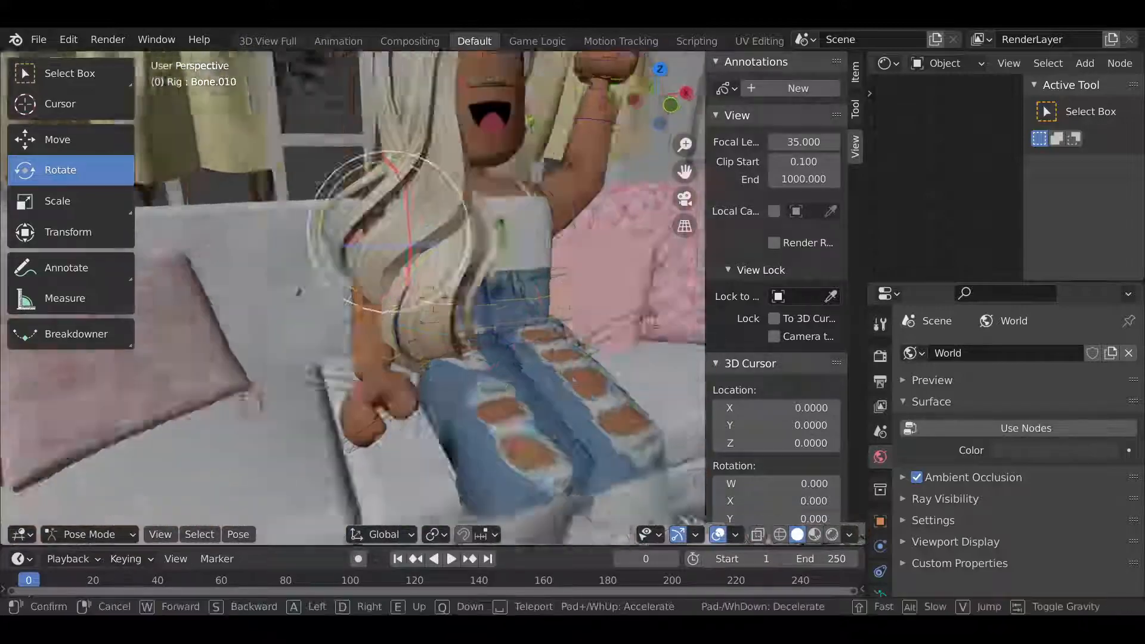
{"action": "left_click", "coordinate": [353, 286]}
{"action": "left_click", "coordinate": [58, 139]}
{"action": "key", "text": "shift+grave"}
{"action": "left_click_drag", "start_coordinate": [414, 249], "coordinate": [372, 235]}
{"action": "left_click", "coordinate": [417, 241]}
{"action": "key", "text": "shift+grave"}
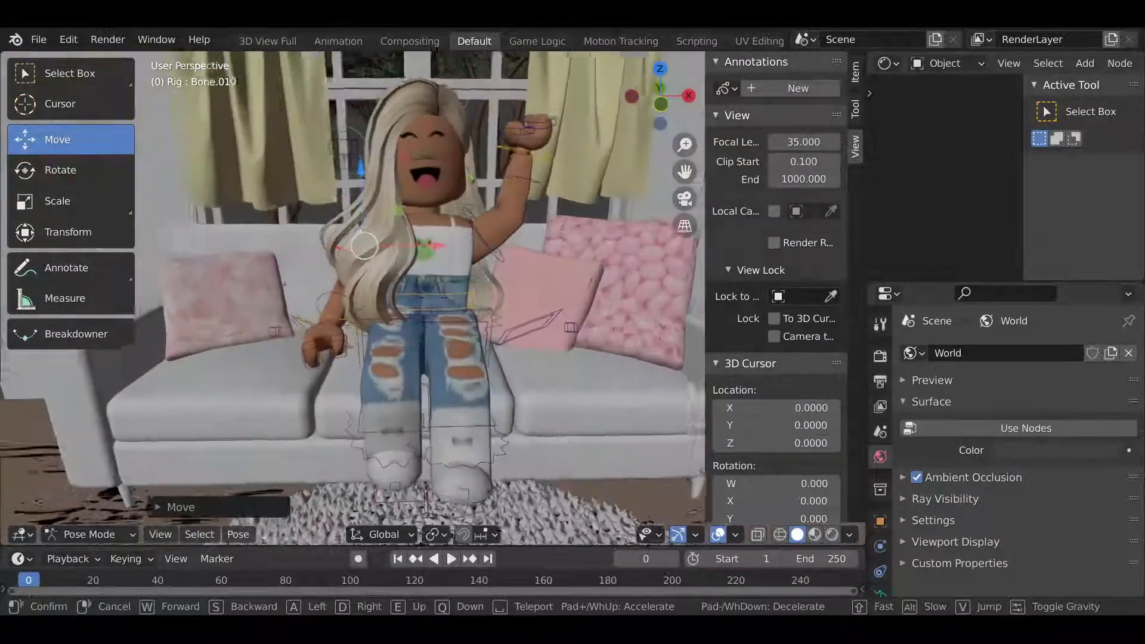
- Switch from Pose Mode to Object Mode and move the gold necklace toward the seated character
{"action": "key", "text": "s"}
{"action": "left_click", "coordinate": [353, 298]}
{"action": "key", "text": "ctrl+Tab"}
{"action": "left_click", "coordinate": [601, 316]}
{"action": "key", "text": "shift+grave"}
{"action": "left_click", "coordinate": [417, 298]}
{"action": "mouse_move", "coordinate": [440, 328]}
{"action": "left_mouse_down"}
{"action": "mouse_move", "coordinate": [517, 320]}
{"action": "mouse_move", "coordinate": [453, 311]}
{"action": "left_mouse_up"}
{"action": "left_click", "coordinate": [71, 139]}
{"action": "left_click_drag", "start_coordinate": [524, 317], "coordinate": [171, 346]}
- Position the necklace at the character's neck and tilt it slightly to follow the chest
{"action": "key", "text": "shift+grave"}
{"action": "key", "text": "w"}
{"action": "left_click", "coordinate": [447, 279]}
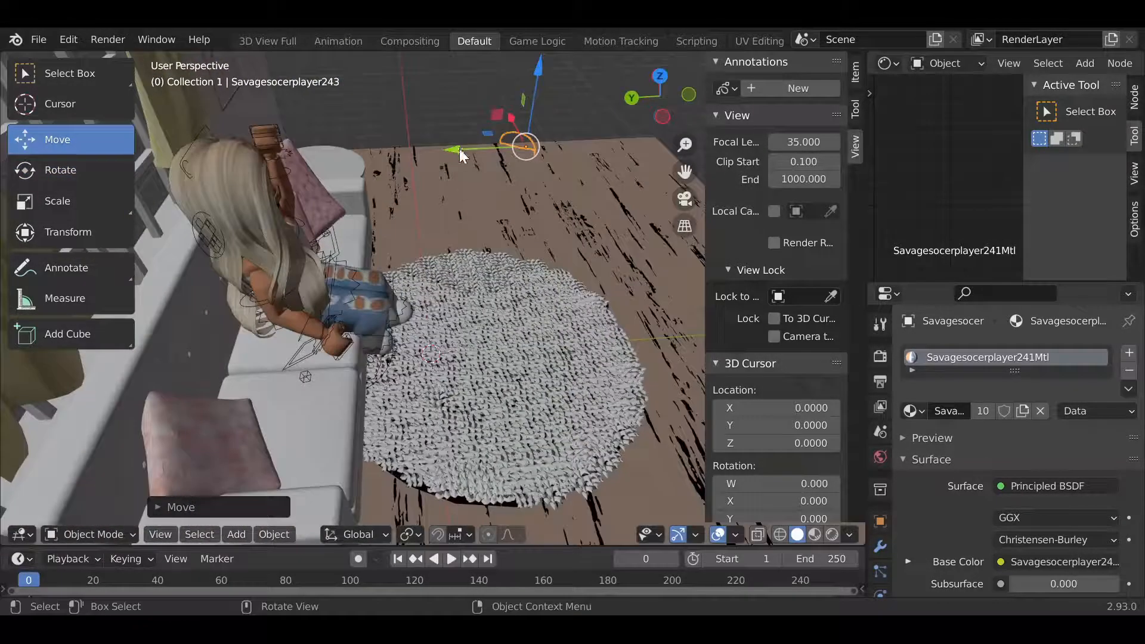
{"action": "left_click_drag", "start_coordinate": [307, 176], "coordinate": [303, 174]}
{"action": "key", "text": "shift+grave"}
{"action": "left_click", "coordinate": [433, 298]}
{"action": "mouse_move", "coordinate": [411, 241]}
{"action": "left_mouse_down"}
{"action": "mouse_move", "coordinate": [435, 248]}
{"action": "mouse_move", "coordinate": [418, 245]}
{"action": "left_mouse_up"}
{"action": "left_click", "coordinate": [77, 170]}
{"action": "left_click_drag", "start_coordinate": [420, 201], "coordinate": [417, 199]}
- Shift the necklace sideways under the chin and rotate it to line up with the shoulders
{"action": "key", "text": "shift+grave"}
{"action": "key", "text": "w"}
{"action": "left_click", "coordinate": [432, 298]}
{"action": "left_click", "coordinate": [44, 141]}
{"action": "left_click_drag", "start_coordinate": [465, 282], "coordinate": [493, 281]}
{"action": "left_click", "coordinate": [54, 171]}
{"action": "left_click_drag", "start_coordinate": [425, 219], "coordinate": [425, 217]}
{"action": "left_click_drag", "start_coordinate": [485, 222], "coordinate": [492, 229]}
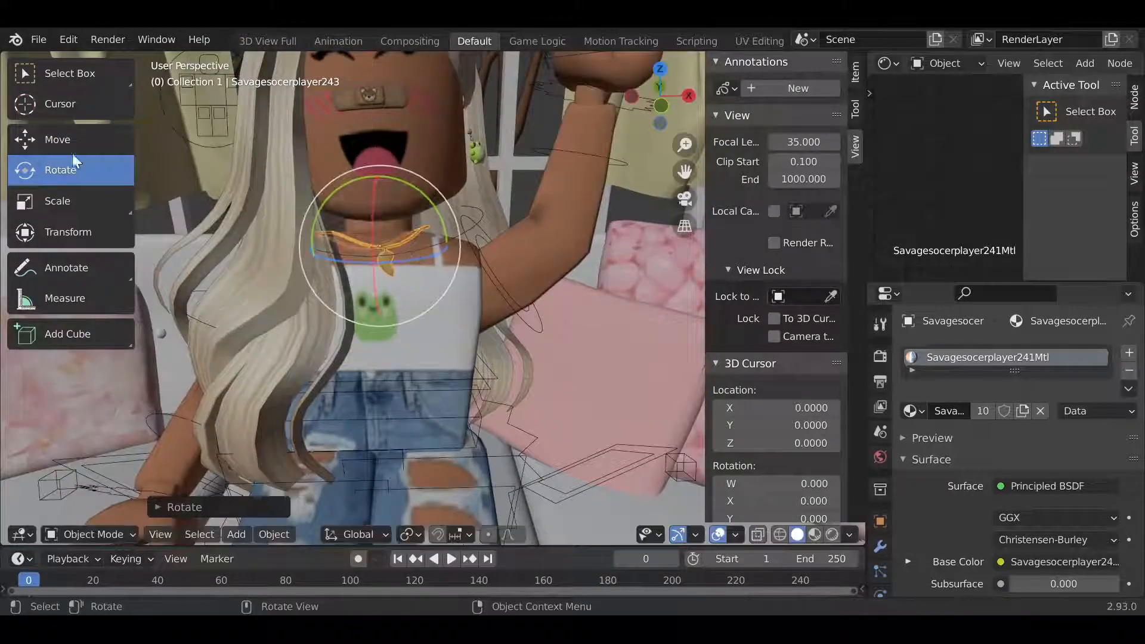
{"action": "key", "text": "shift+space"}
{"action": "key", "text": "g"}
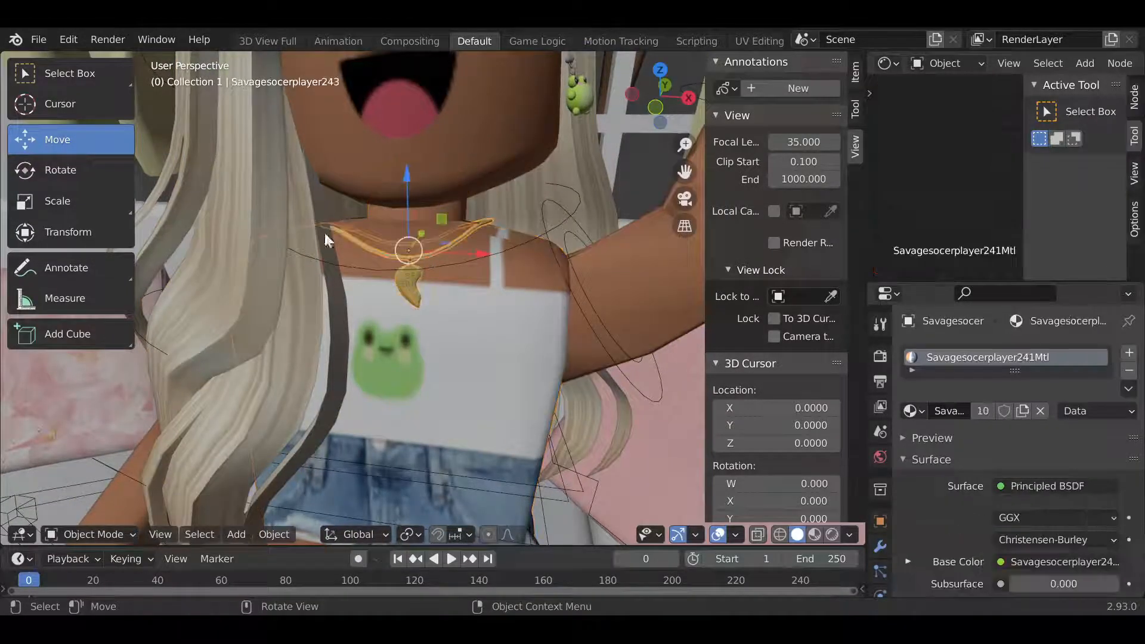
{"action": "key", "text": "shift+space"}
{"action": "key", "text": "r"}
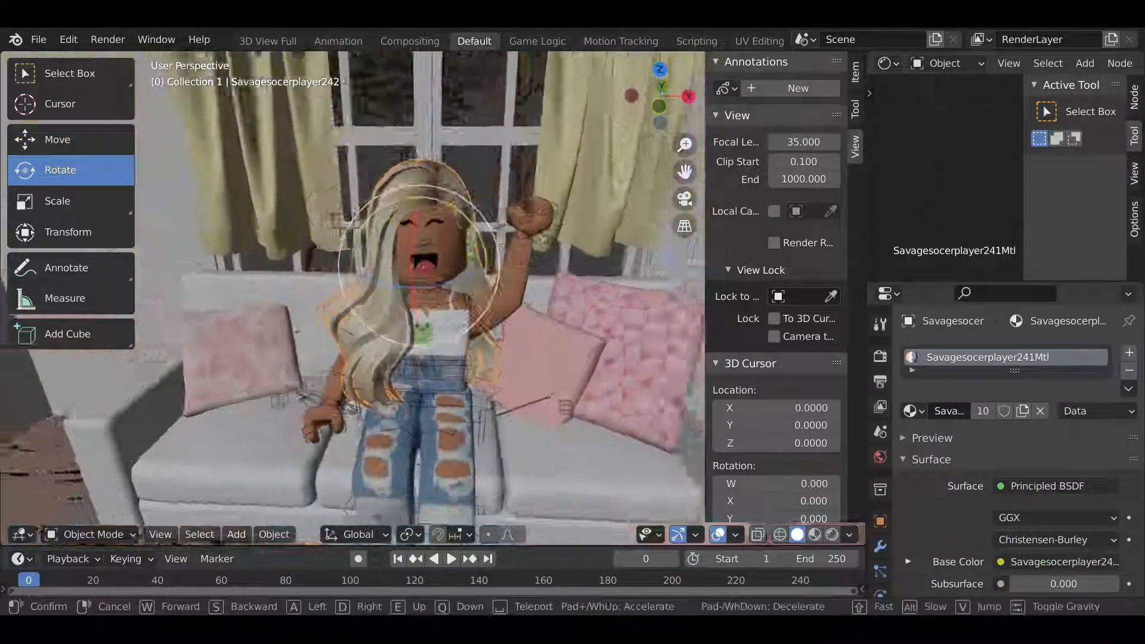
- Reselect the necklace and fine-tune its placement so it rests around the neck above the white top
{"action": "left_click", "coordinate": [440, 310]}
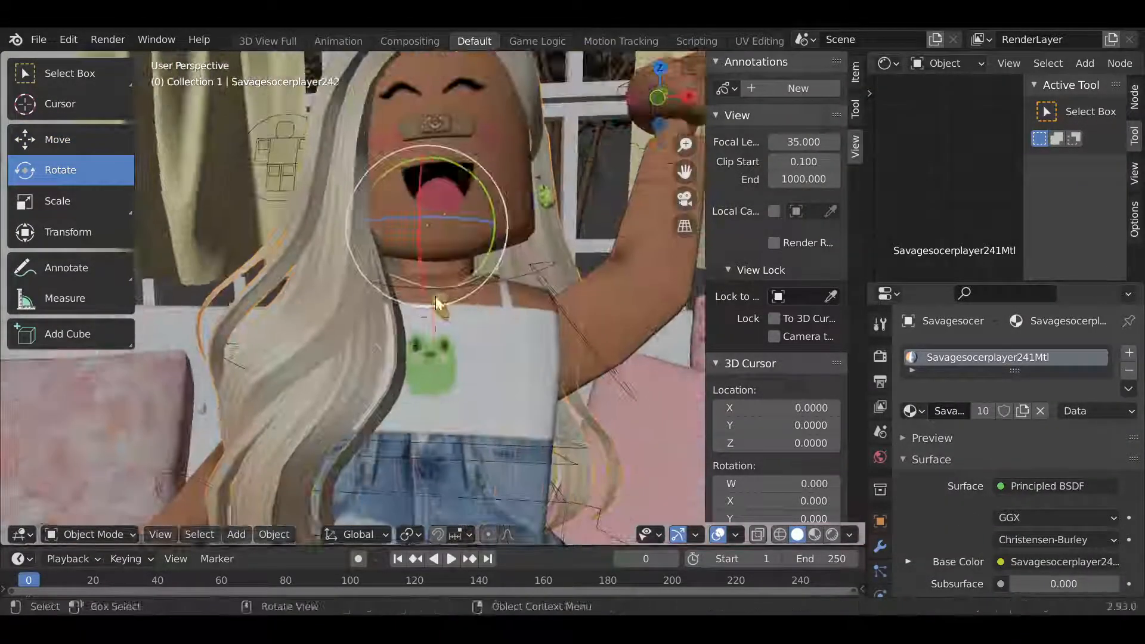
{"action": "left_click", "coordinate": [439, 309]}
{"action": "key", "text": "shift+space"}
{"action": "key", "text": "g"}
{"action": "key", "text": "shift+grave"}
{"action": "left_click", "coordinate": [427, 334]}
{"action": "left_click", "coordinate": [512, 330]}
{"action": "left_click", "coordinate": [512, 329]}
{"action": "left_click_drag", "start_coordinate": [421, 283], "coordinate": [422, 275]}
{"action": "left_click", "coordinate": [454, 340]}
{"action": "left_click", "coordinate": [454, 349]}
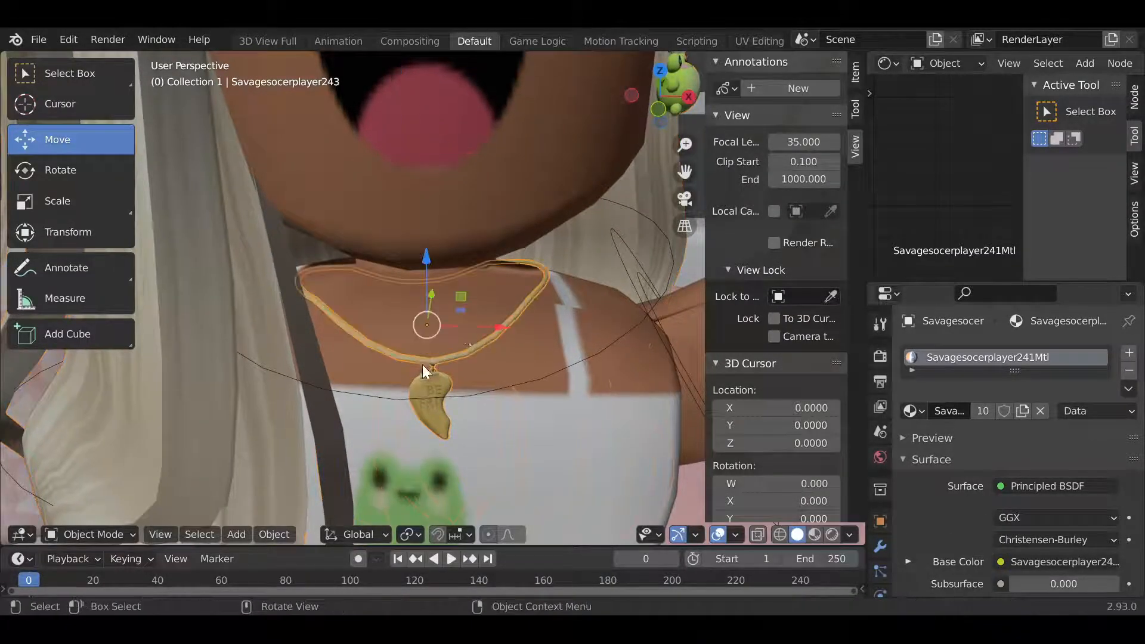
{"action": "key", "text": "shift+space"}
{"action": "key", "text": "r"}
{"action": "left_click", "coordinate": [721, 271]}
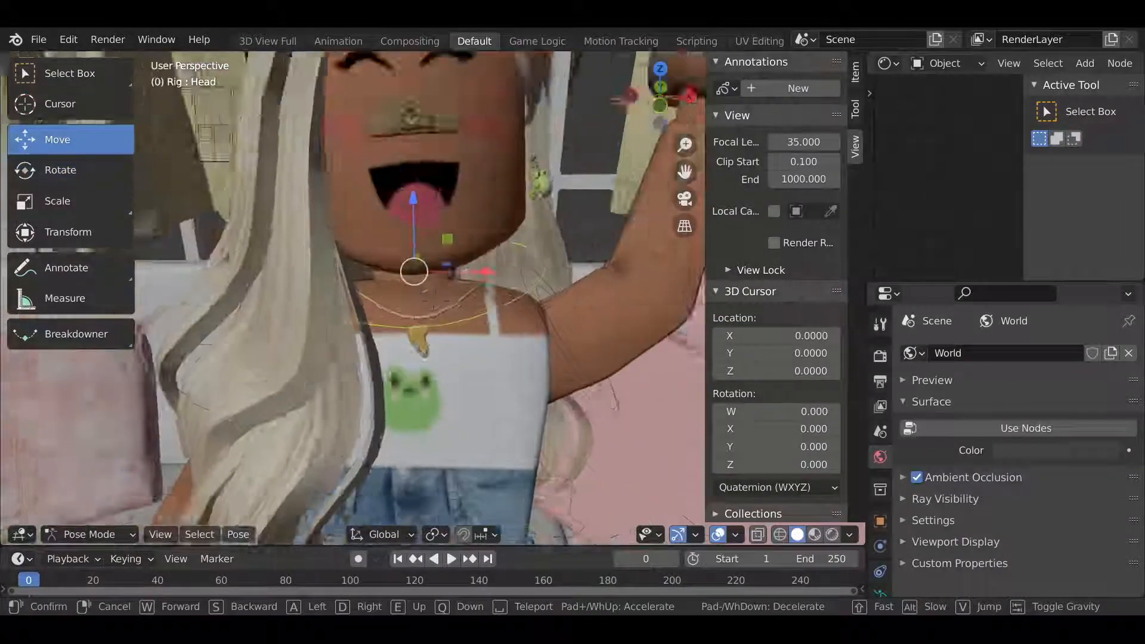
- Add a camera to the scene
{"action": "key", "text": "s"}
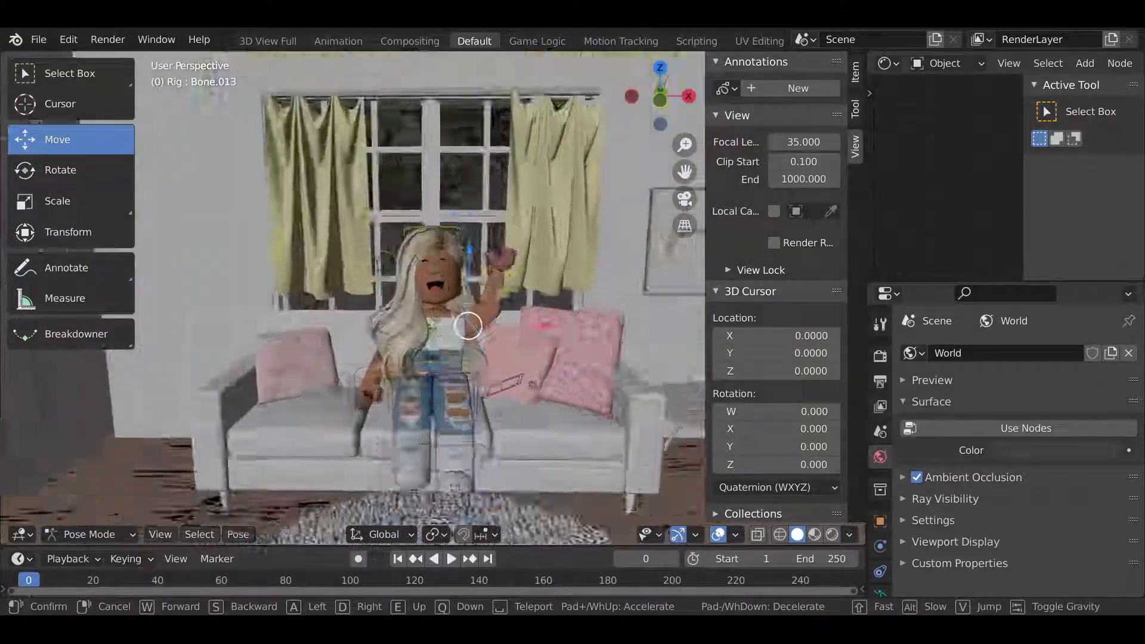
{"action": "left_click", "coordinate": [546, 324]}
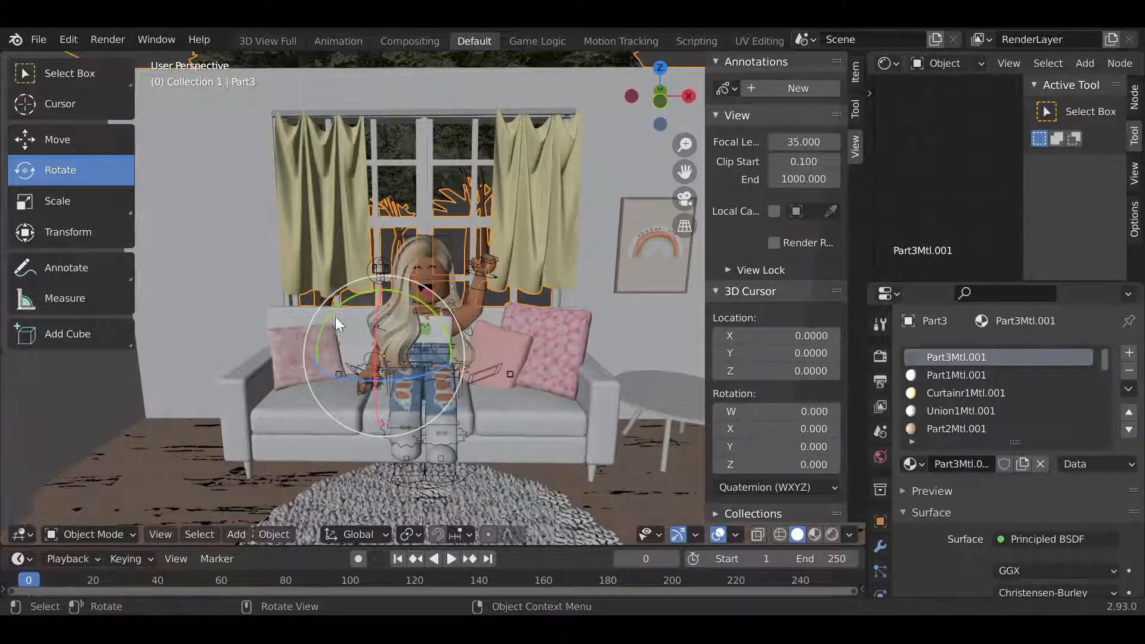
{"action": "left_click", "coordinate": [241, 536]}
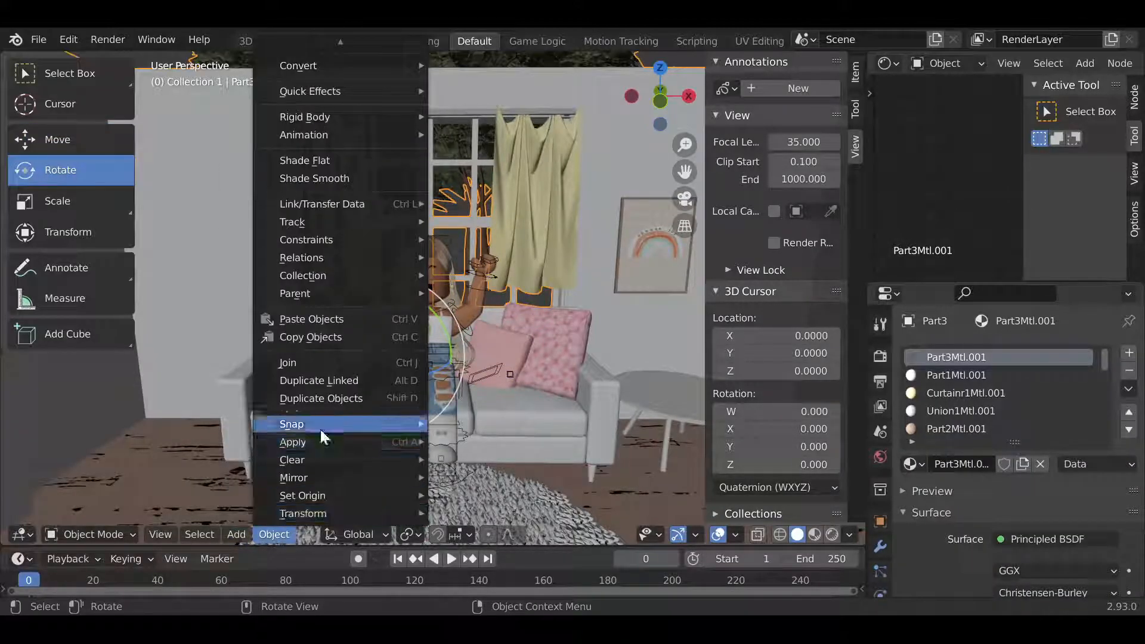
{"action": "left_click", "coordinate": [233, 537]}
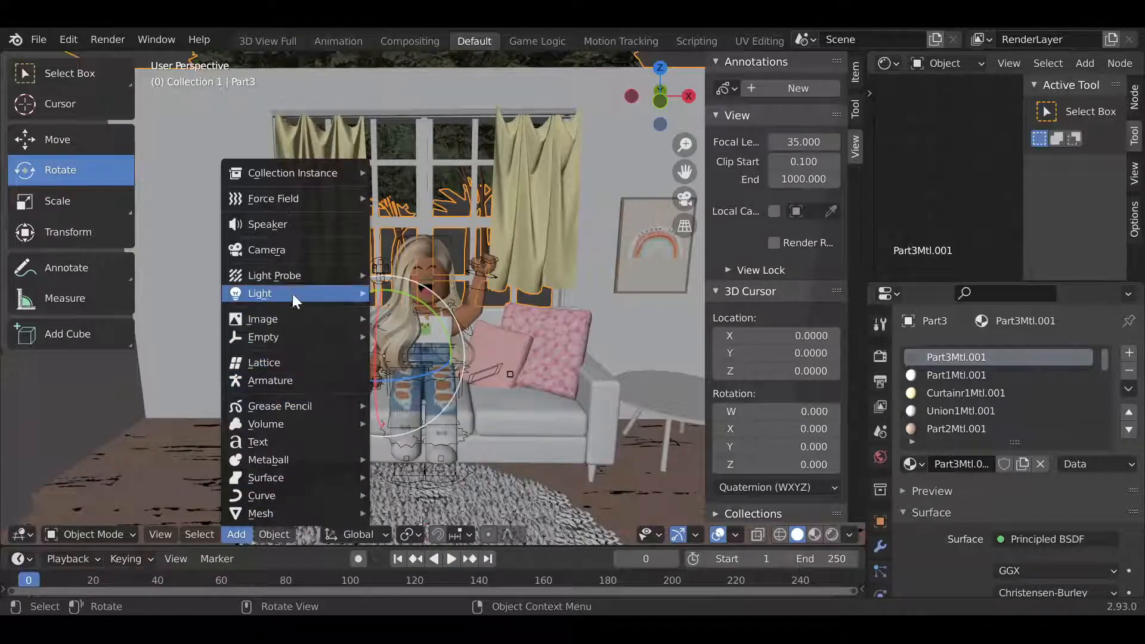
{"action": "mouse_move", "coordinate": [298, 273]}
{"action": "left_click", "coordinate": [303, 248]}
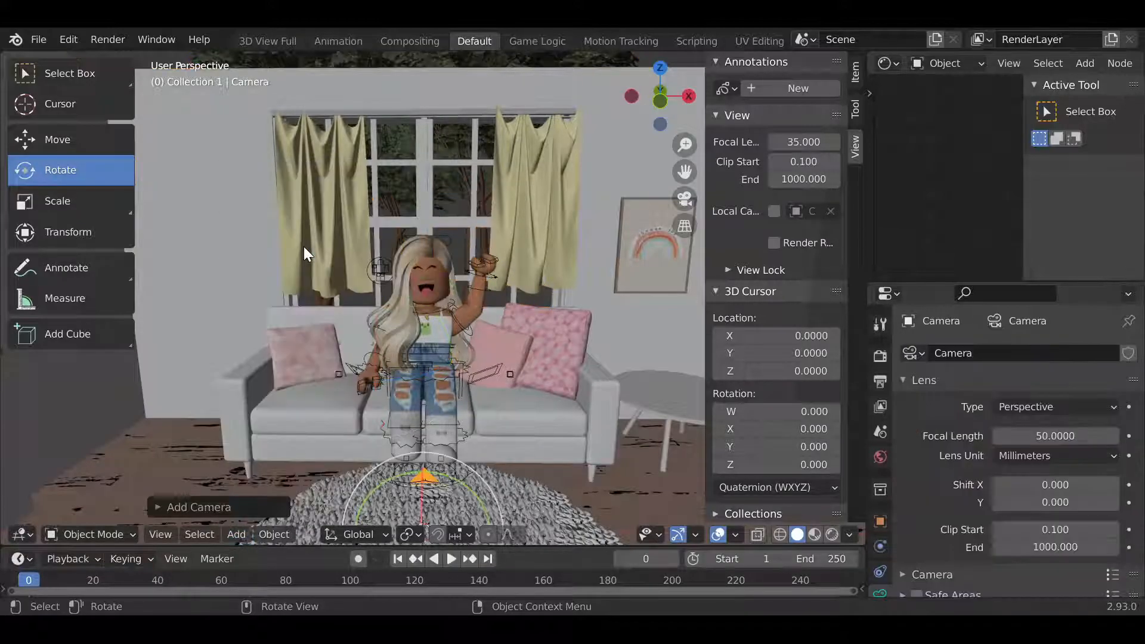
- Look through the camera and fly it backward until the character and the sofa fill its frame
{"action": "left_click", "coordinate": [684, 198]}
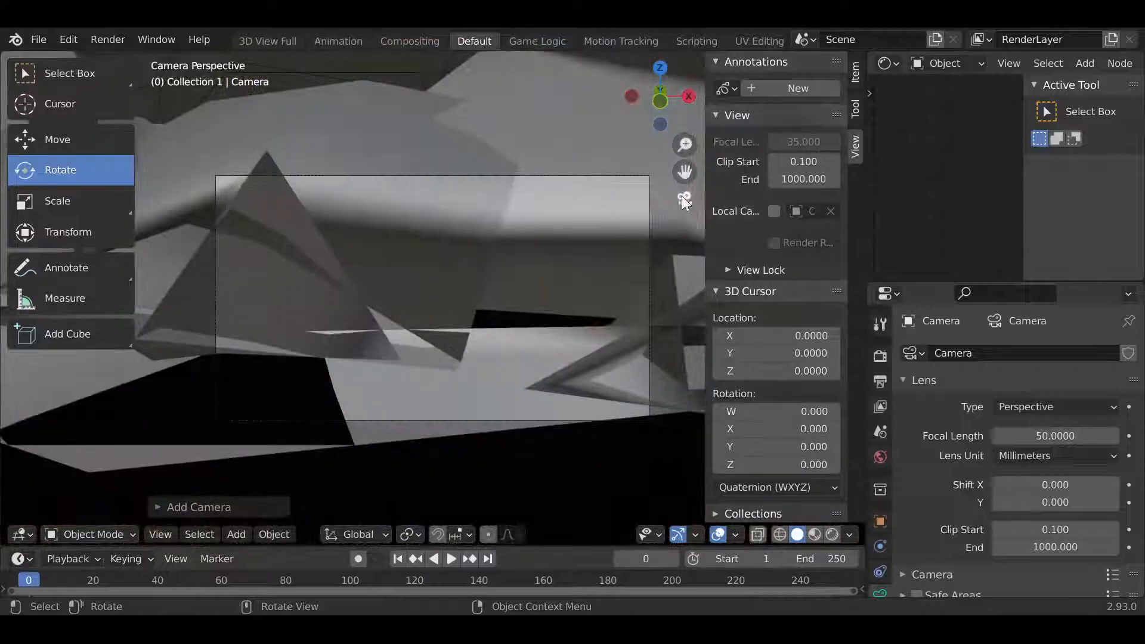
{"action": "key", "text": "shift+grave"}
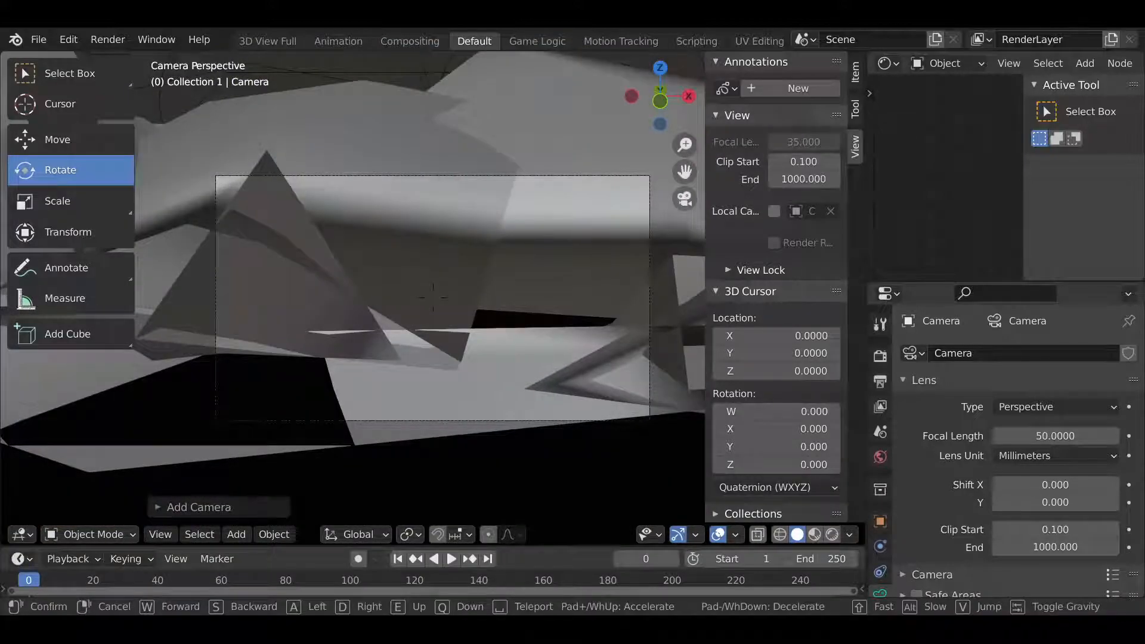
{"action": "key", "text": "s"}
{"action": "key", "text": "s"}
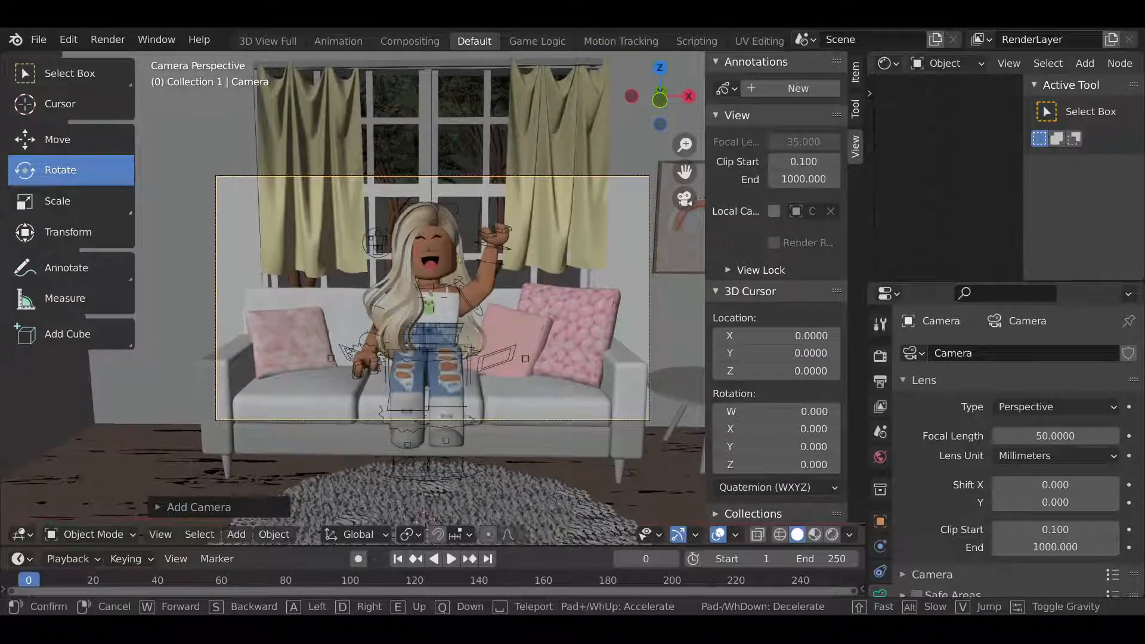
{"action": "left_click", "coordinate": [491, 259]}
- Leave the camera view to inspect the seated character from several distances, and return to the camera view
{"action": "left_click", "coordinate": [684, 199]}
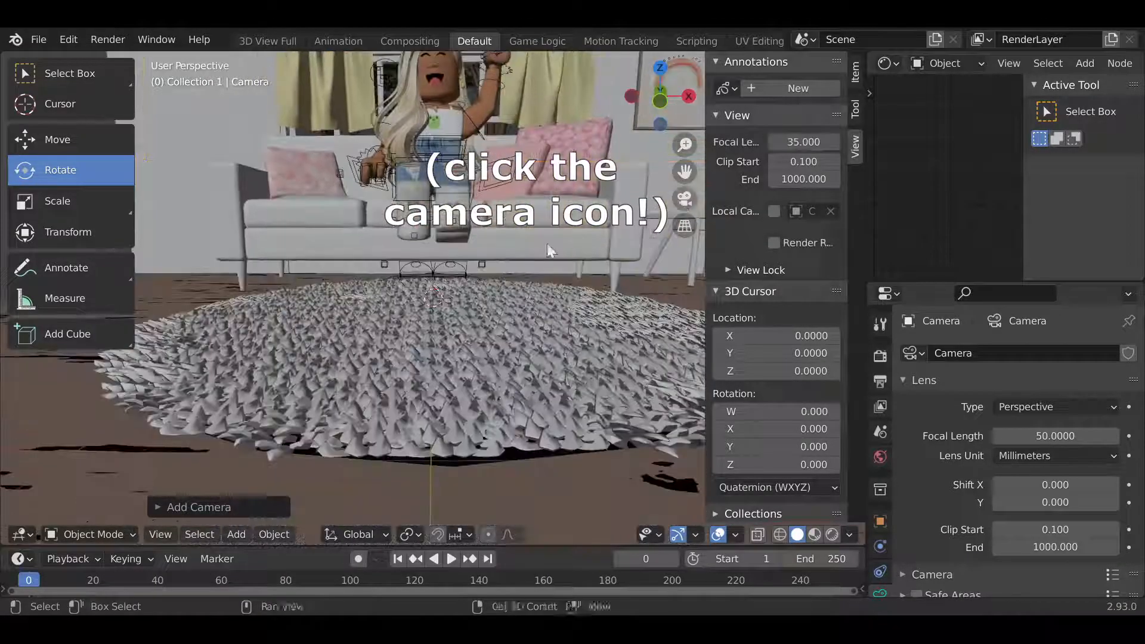
{"action": "key", "text": "shift+grave"}
{"action": "key", "text": "s"}
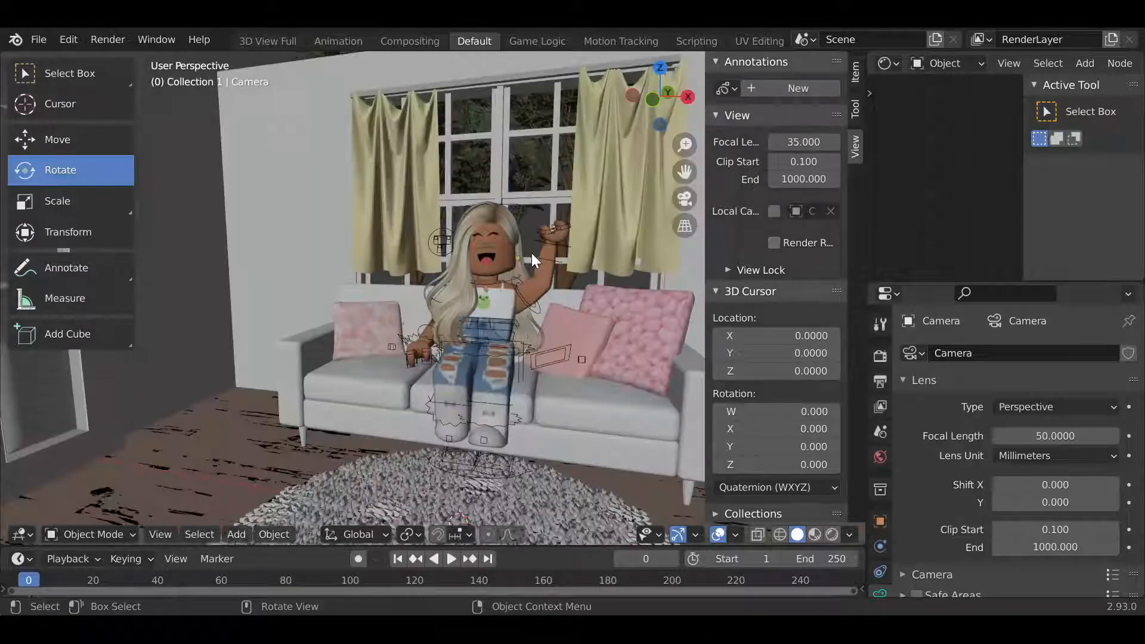
{"action": "key", "text": "shift+grave"}
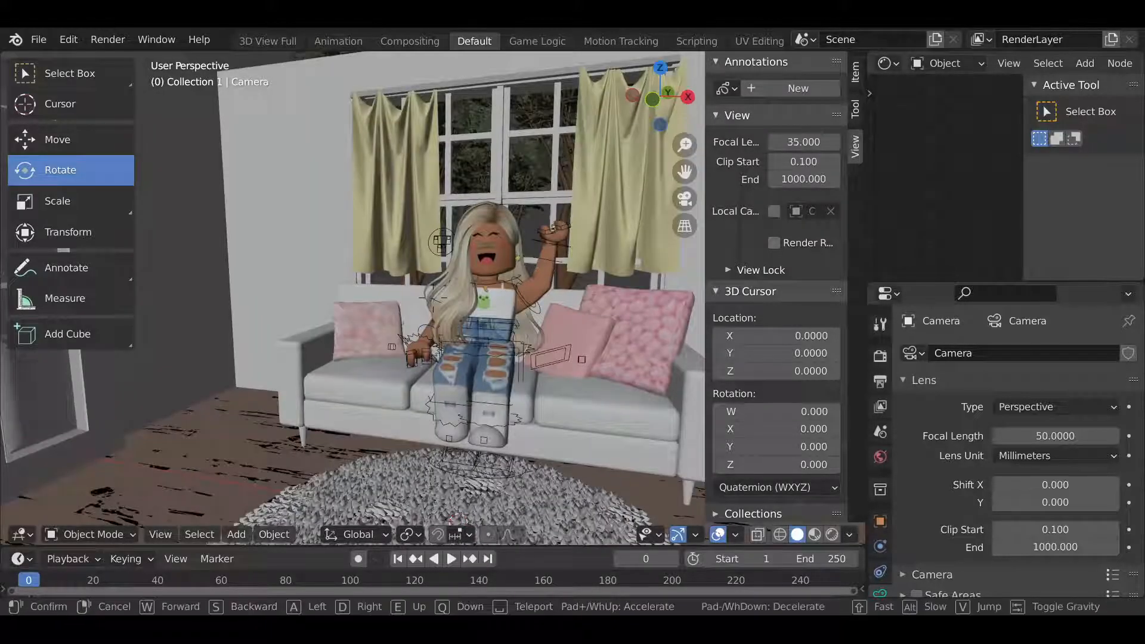
{"action": "key", "text": "w"}
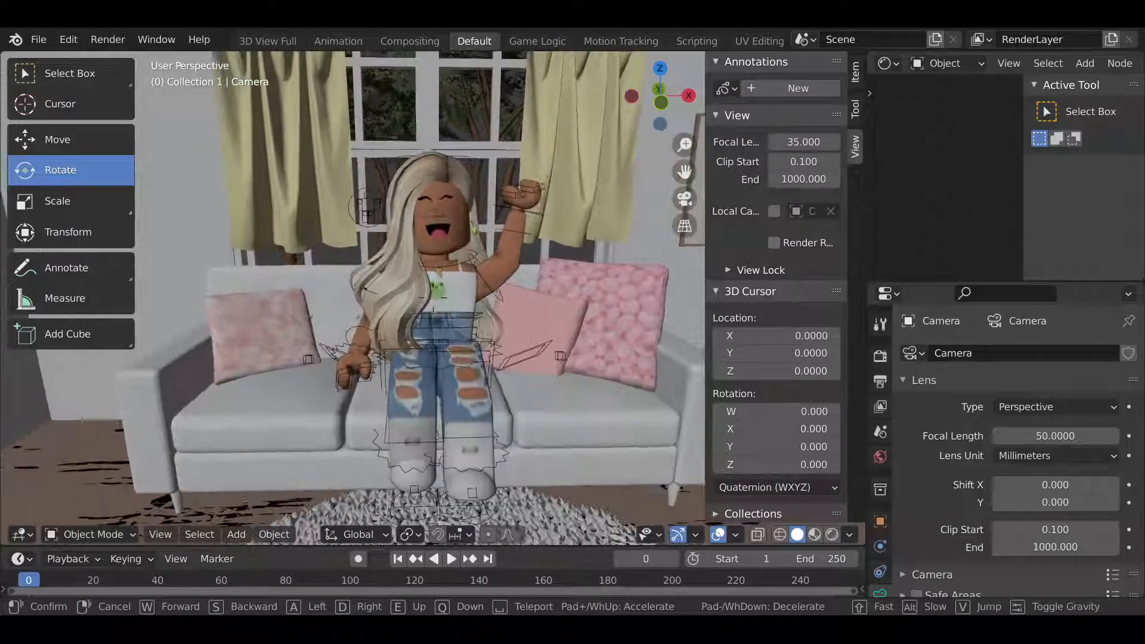
{"action": "key", "text": "s"}
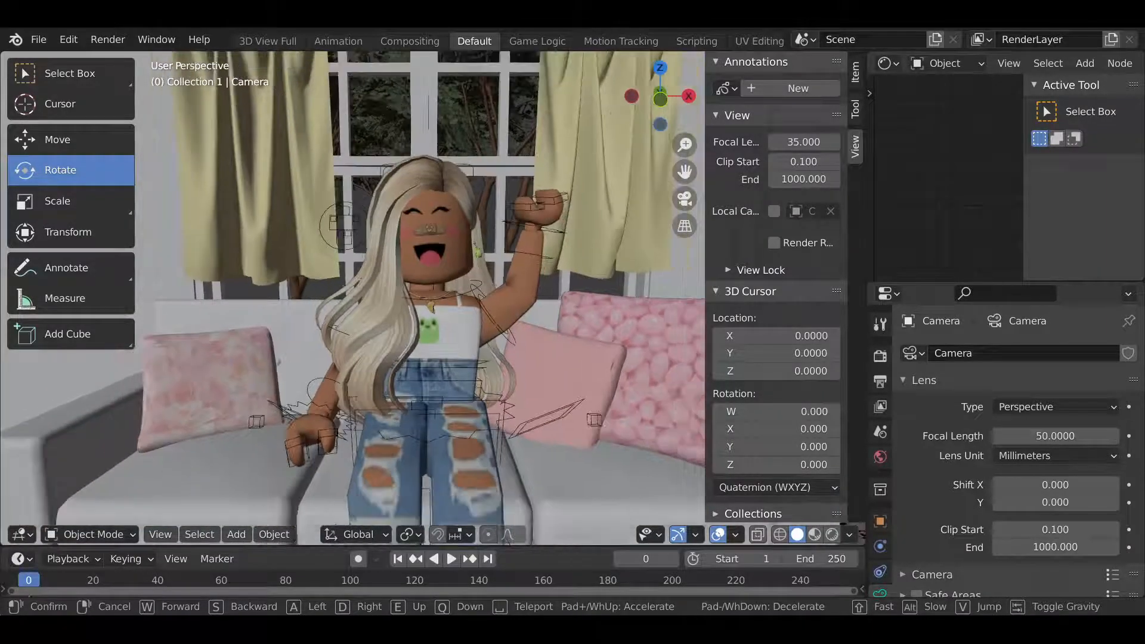
{"action": "left_click", "coordinate": [432, 299]}
{"action": "left_click", "coordinate": [683, 200]}
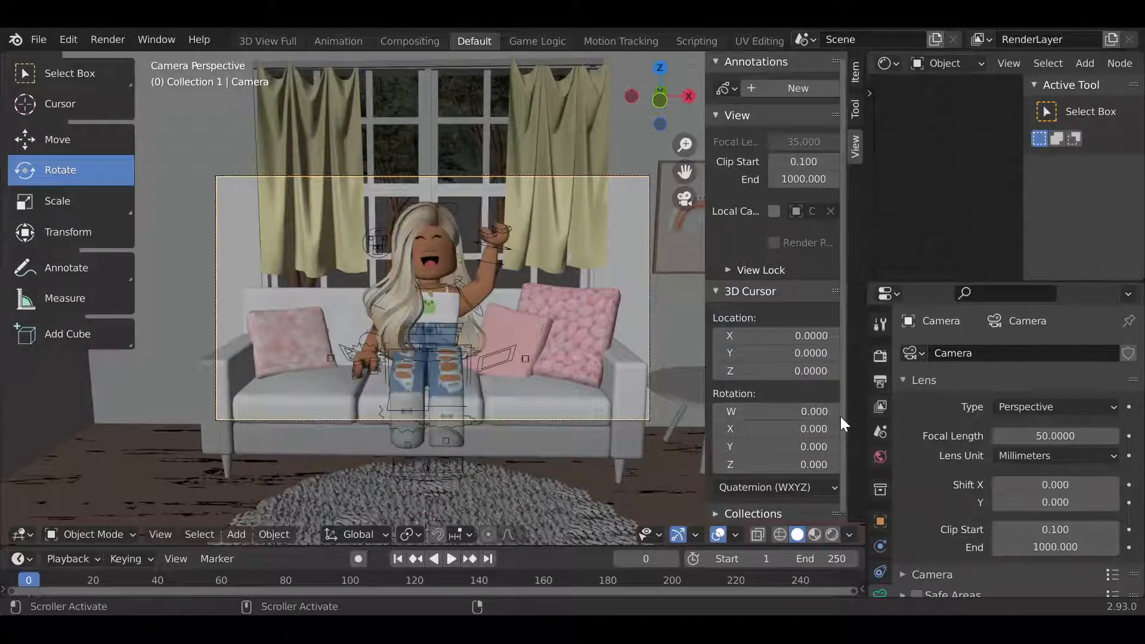
- Open the World settings and preview the camera view in rendered shading
{"action": "left_click", "coordinate": [880, 456]}
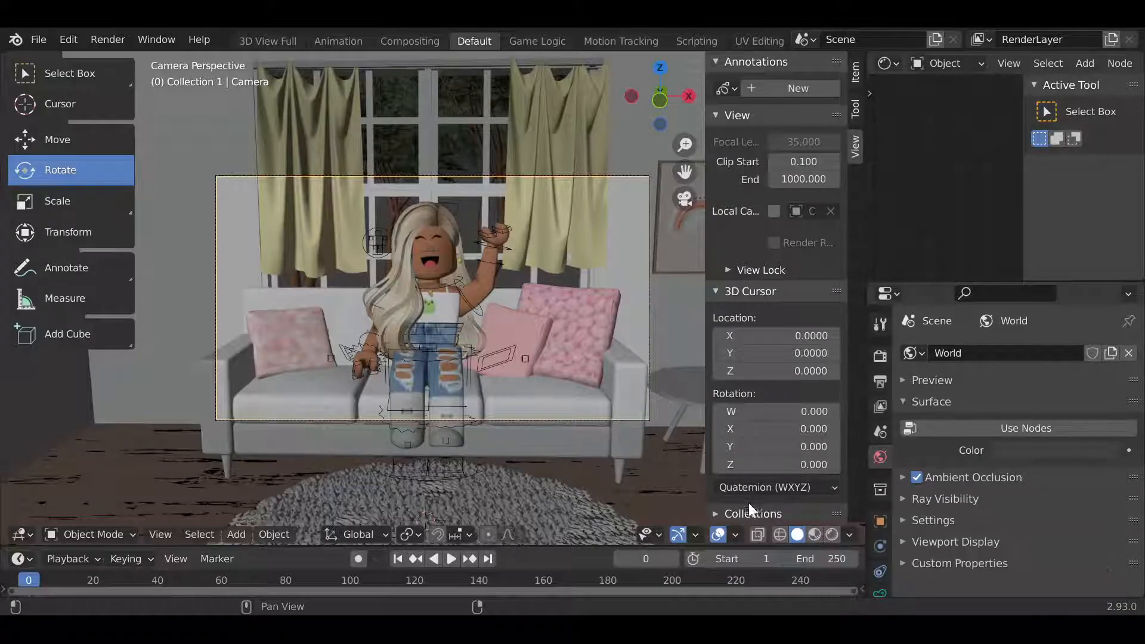
{"action": "left_click", "coordinate": [829, 535]}
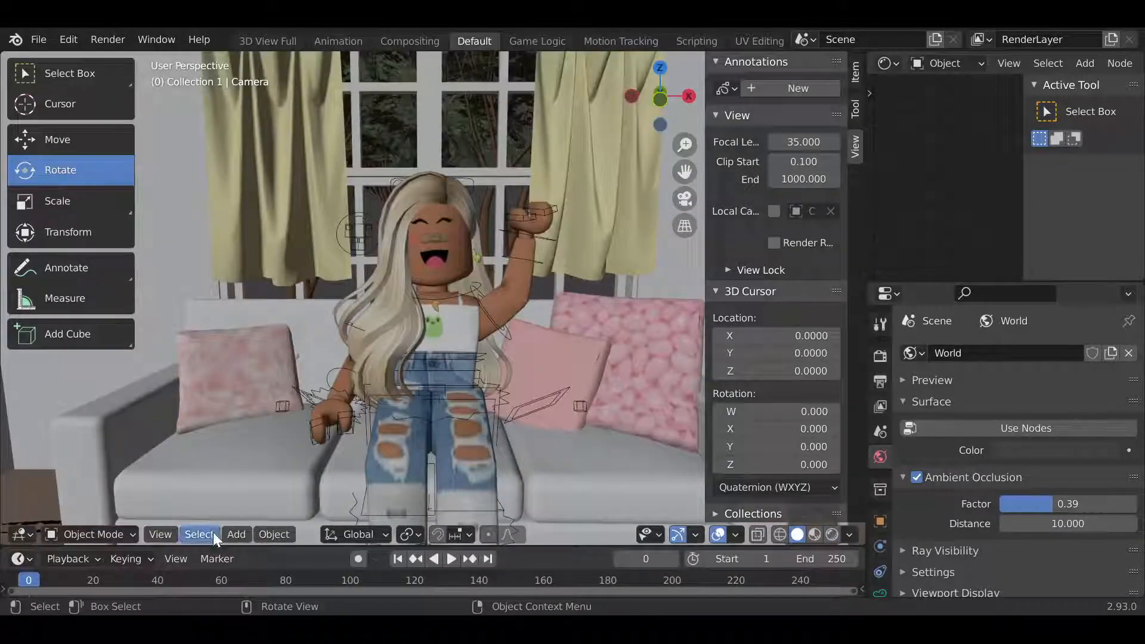
- Add a Sun light and raise it along the Z axis above the room floor
{"action": "left_click", "coordinate": [236, 534]}
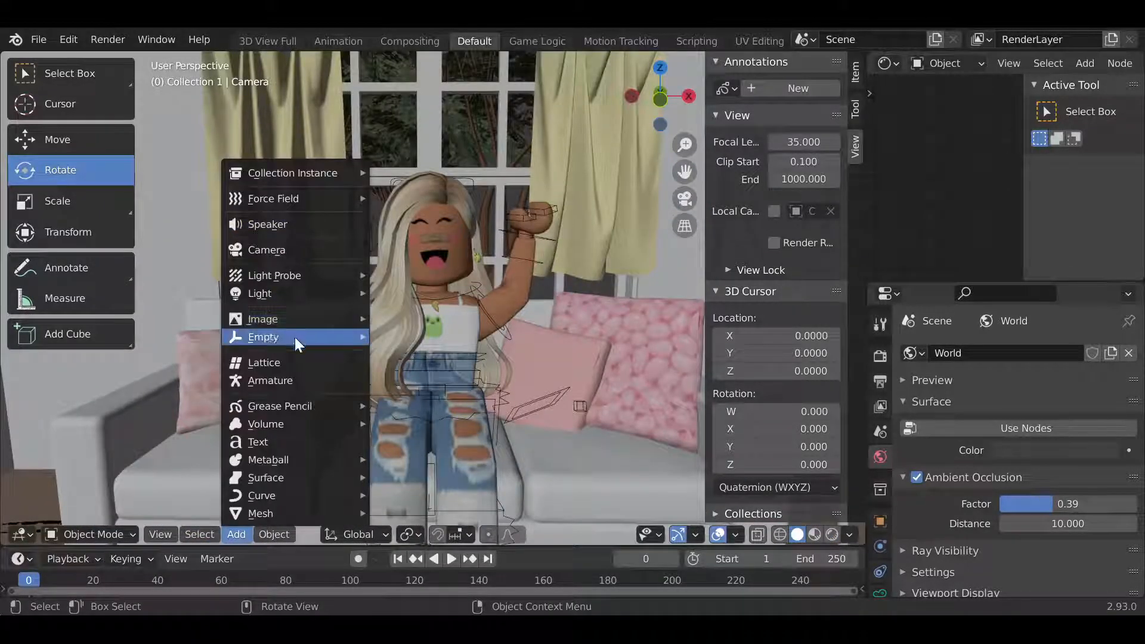
{"action": "mouse_move", "coordinate": [284, 286]}
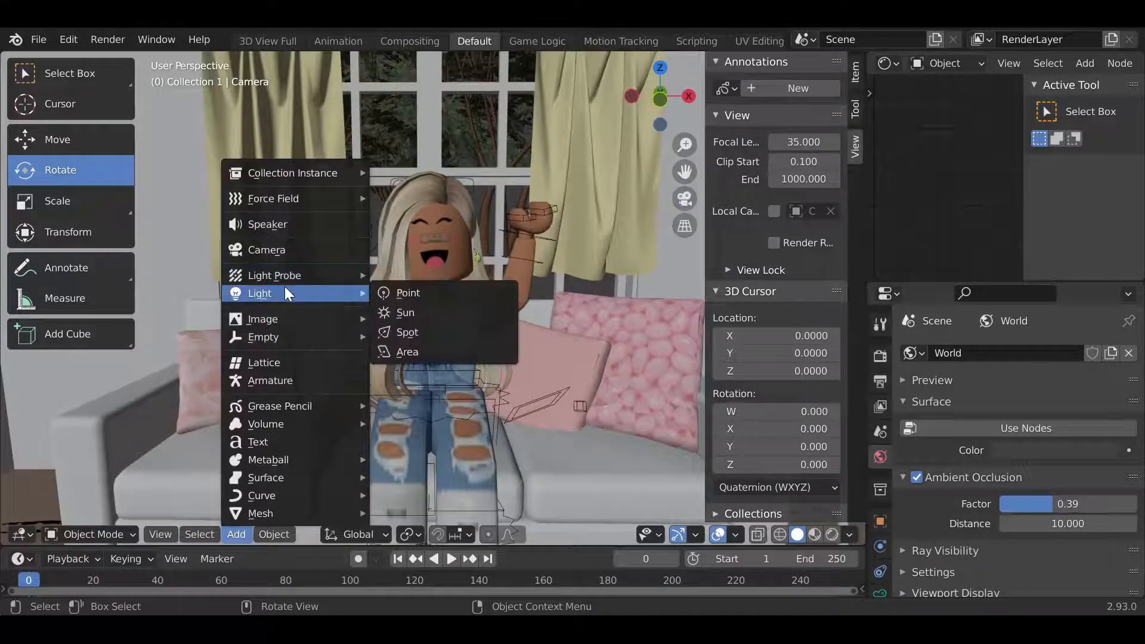
{"action": "left_click", "coordinate": [407, 309]}
{"action": "scroll", "coordinate": [507, 271], "scroll_direction": "down", "scroll_amount": 6}
{"action": "middle_click_drag", "start_coordinate": [506, 272], "coordinate": [433, 298]}
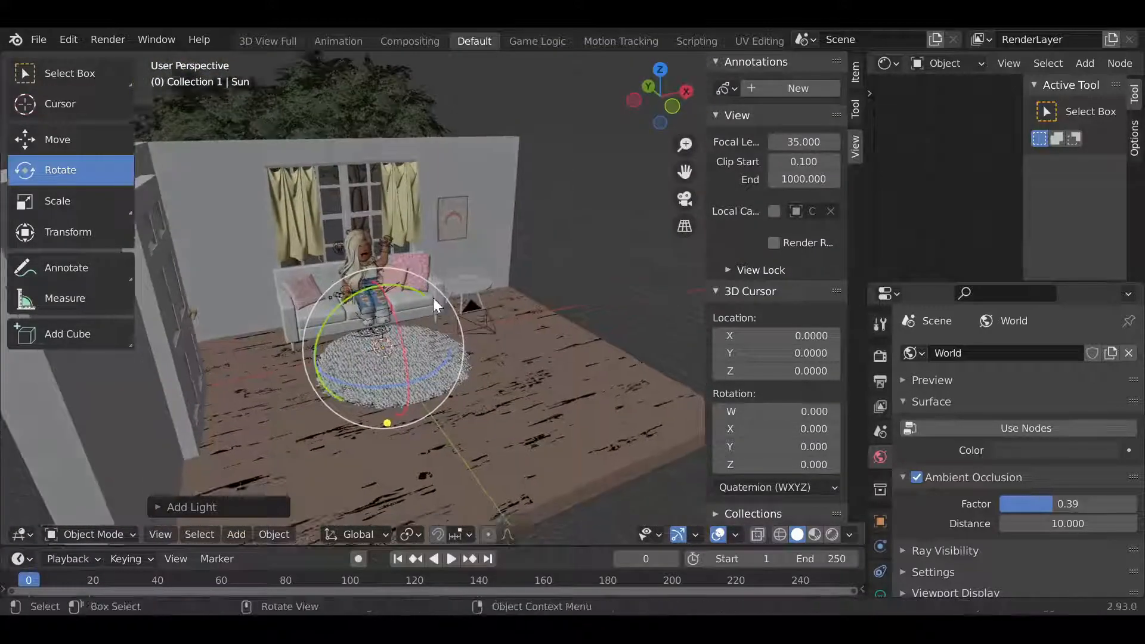
{"action": "left_click", "coordinate": [50, 153]}
{"action": "key", "text": "g"}
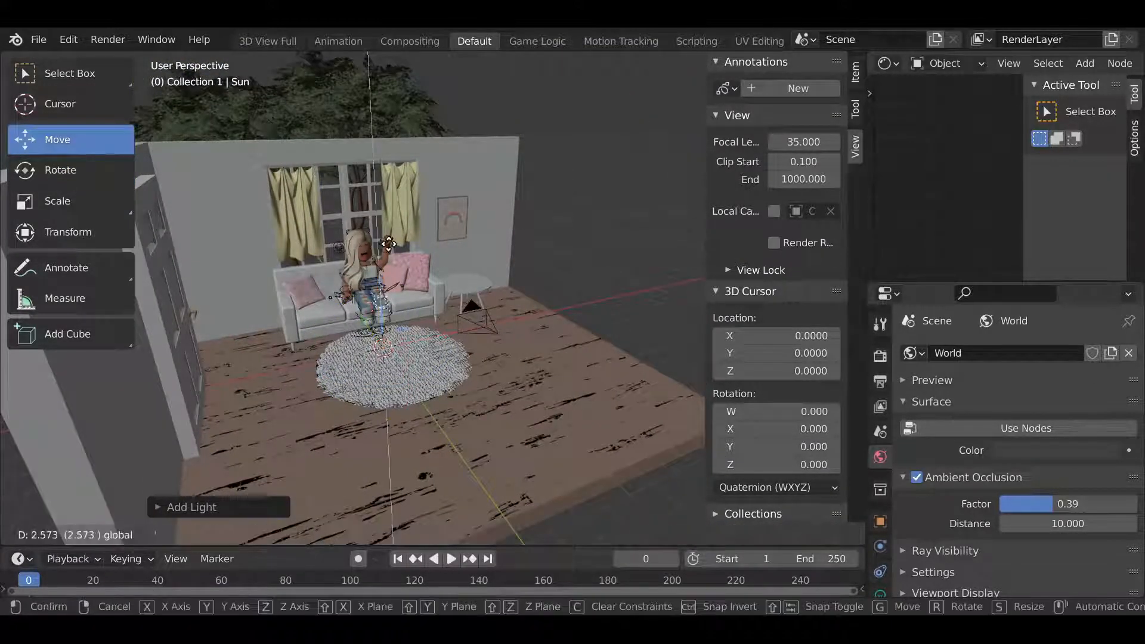
{"action": "left_click_drag", "start_coordinate": [414, 203], "coordinate": [416, 198]}
- Toggle the visibility of Collection 1, which holds the room and the character's body
{"action": "key", "text": "shift+1"}
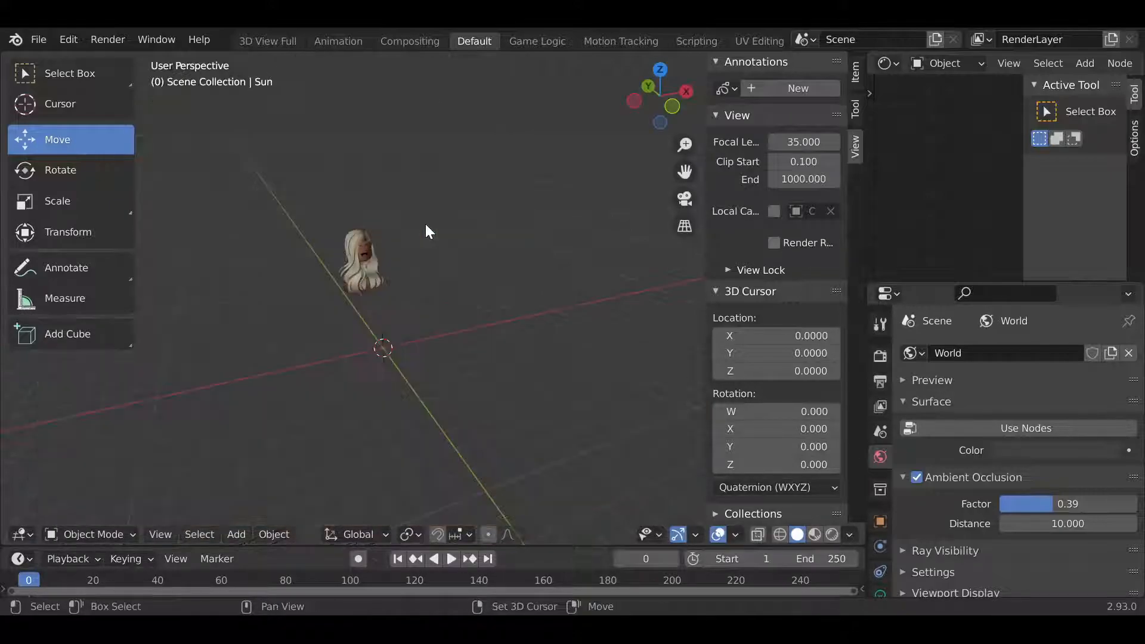
{"action": "key", "text": "w"}
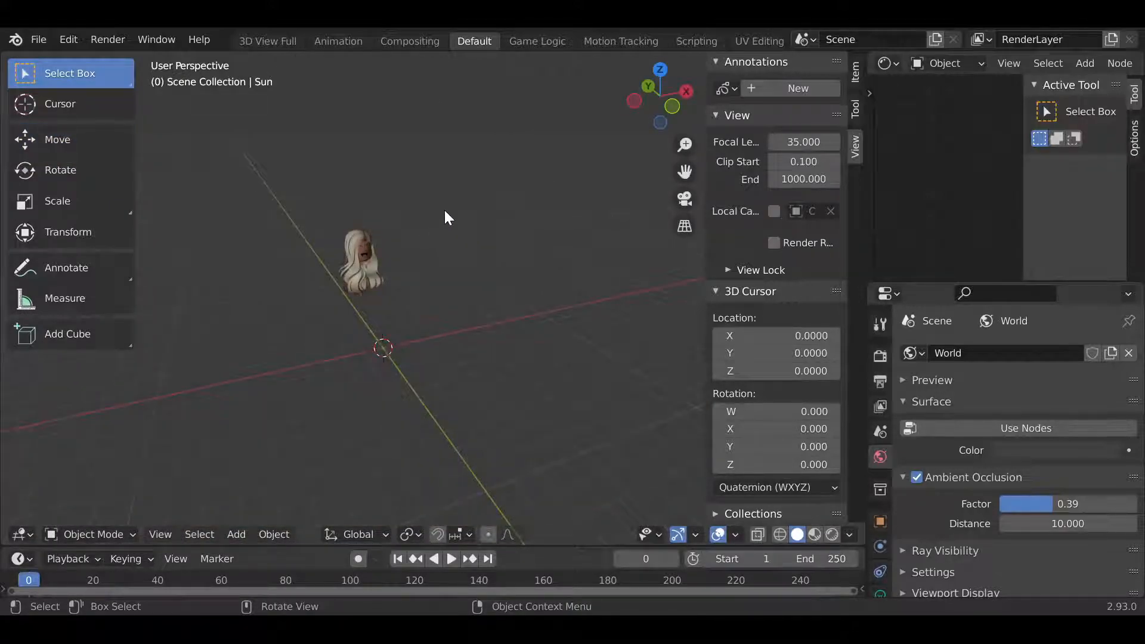
{"action": "key", "text": "1"}
{"action": "key", "text": "shift+grave"}
{"action": "key", "text": "Return"}
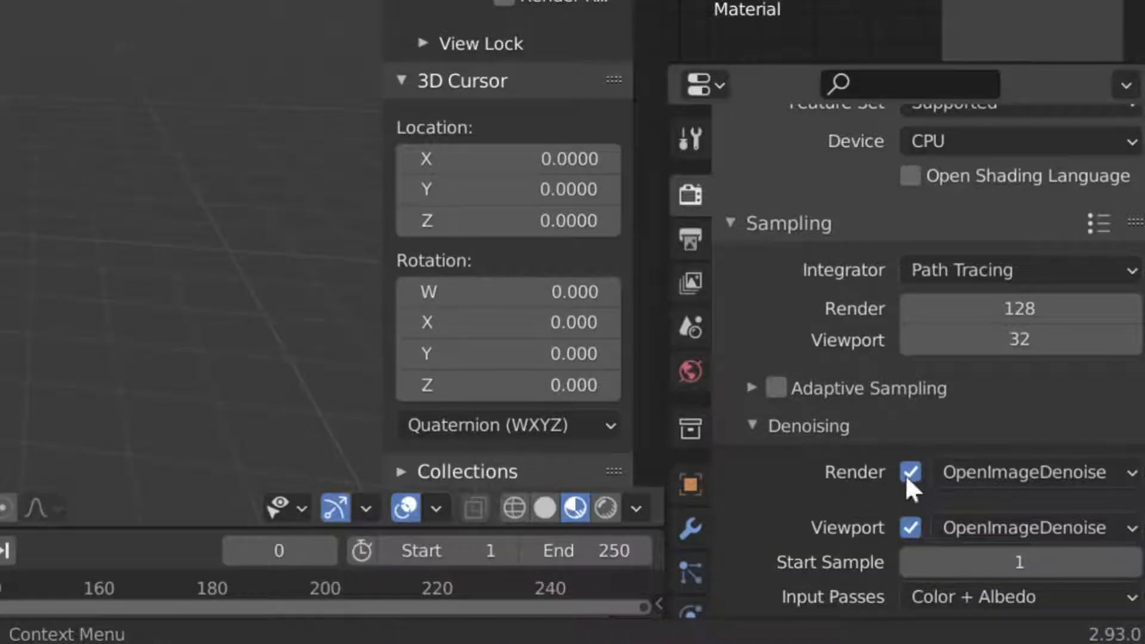
- Turn the OpenImageDenoise options for Render and Viewport off and on again, and review the Cycles sampling settings
{"action": "left_click", "coordinate": [909, 469]}
{"action": "left_click", "coordinate": [910, 525]}
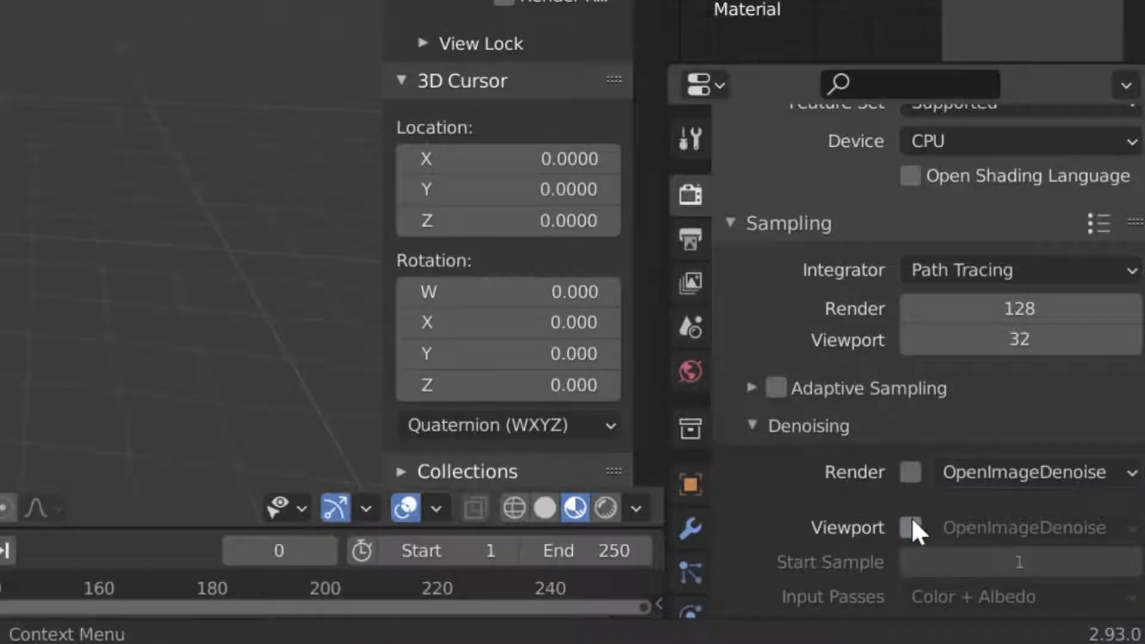
{"action": "left_click", "coordinate": [911, 475]}
{"action": "left_click", "coordinate": [909, 526]}
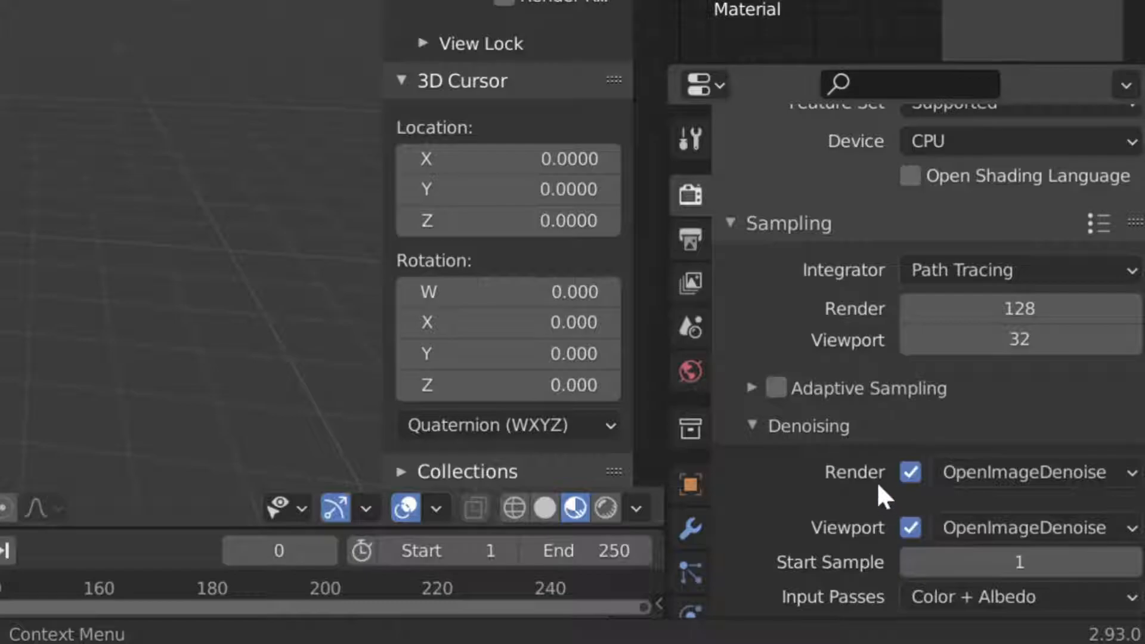
{"action": "scroll", "coordinate": [914, 471], "scroll_direction": "up", "scroll_amount": 1}
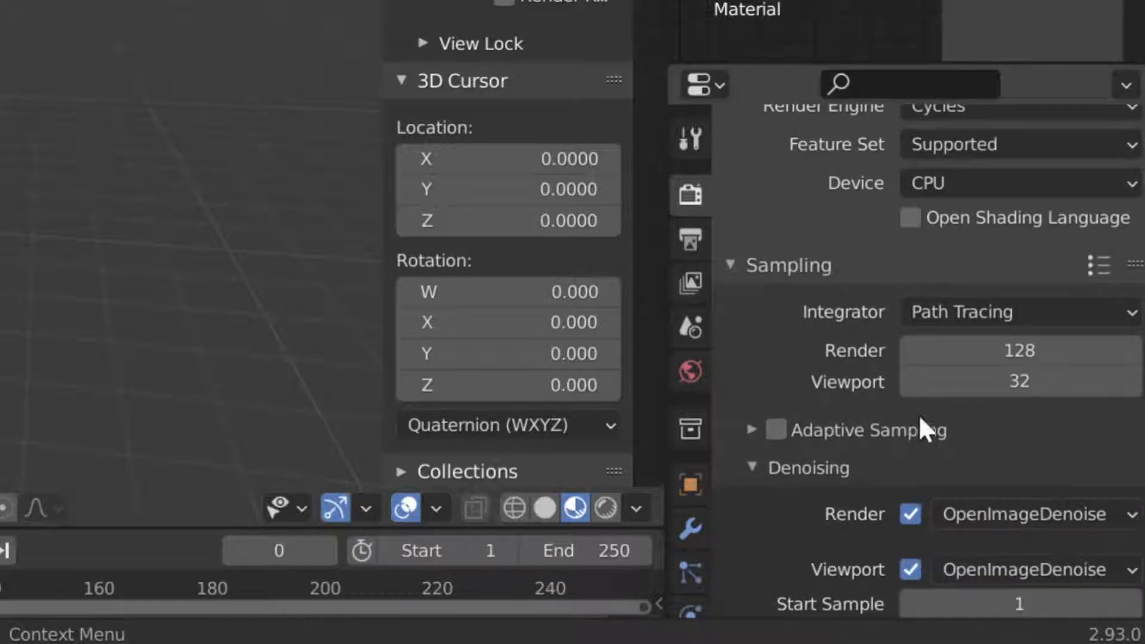
{"action": "scroll", "coordinate": [793, 384], "scroll_direction": "up", "scroll_amount": 1}
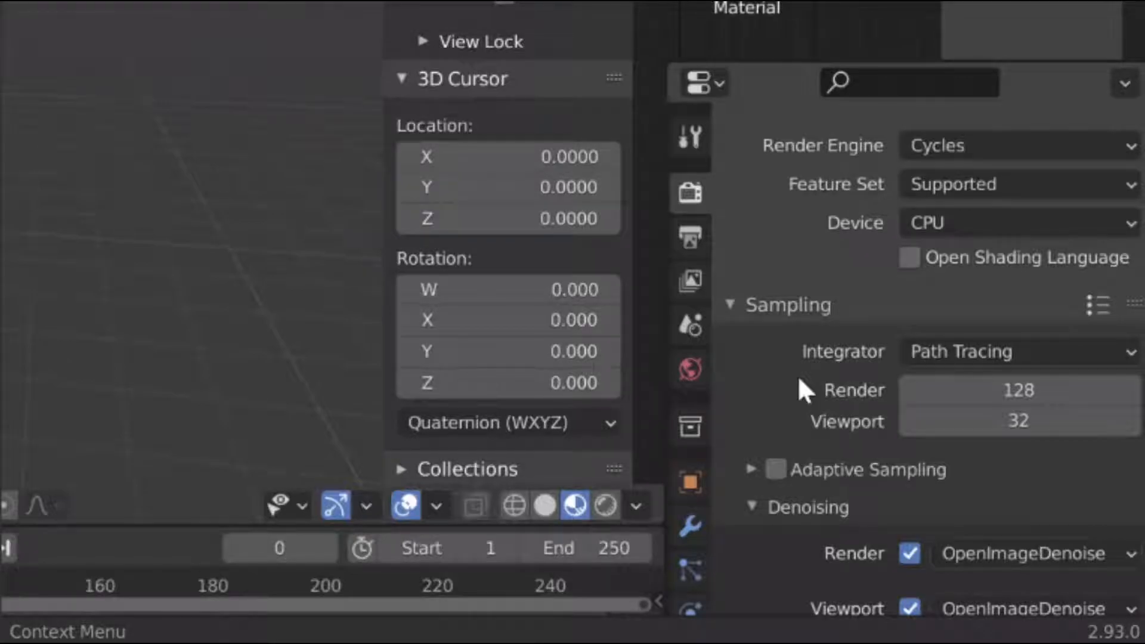
{"action": "scroll", "coordinate": [799, 385], "scroll_direction": "down", "scroll_amount": 1}
{"action": "scroll", "coordinate": [790, 379], "scroll_direction": "up", "scroll_amount": 1}
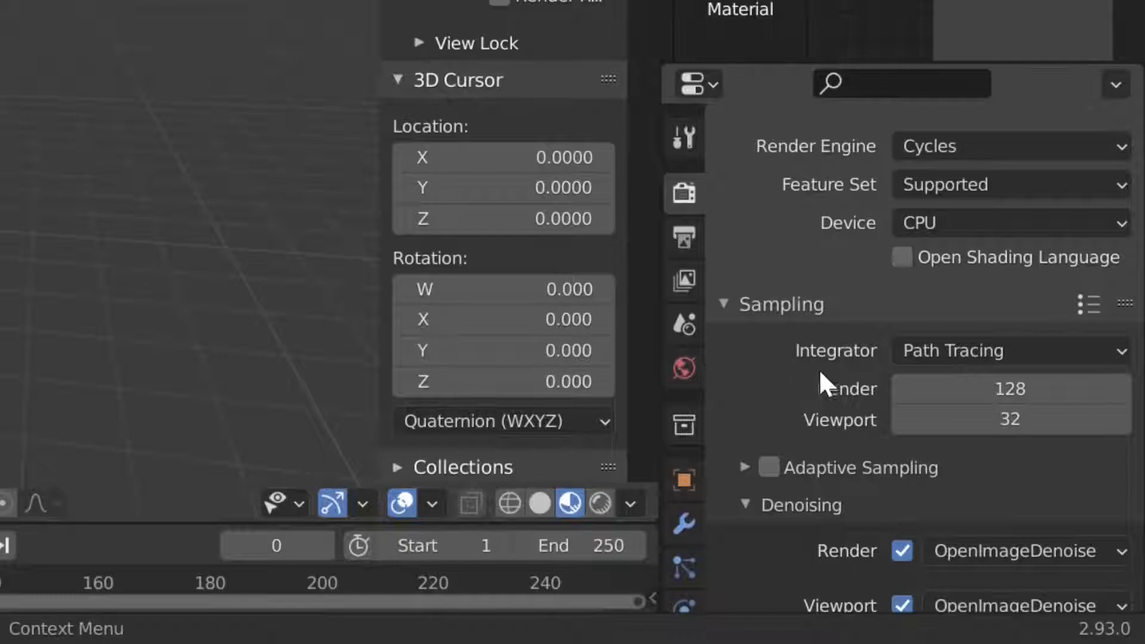
- Enable Adaptive Sampling and set both the Render and Viewport sample counts to 10
{"action": "left_click", "coordinate": [868, 476]}
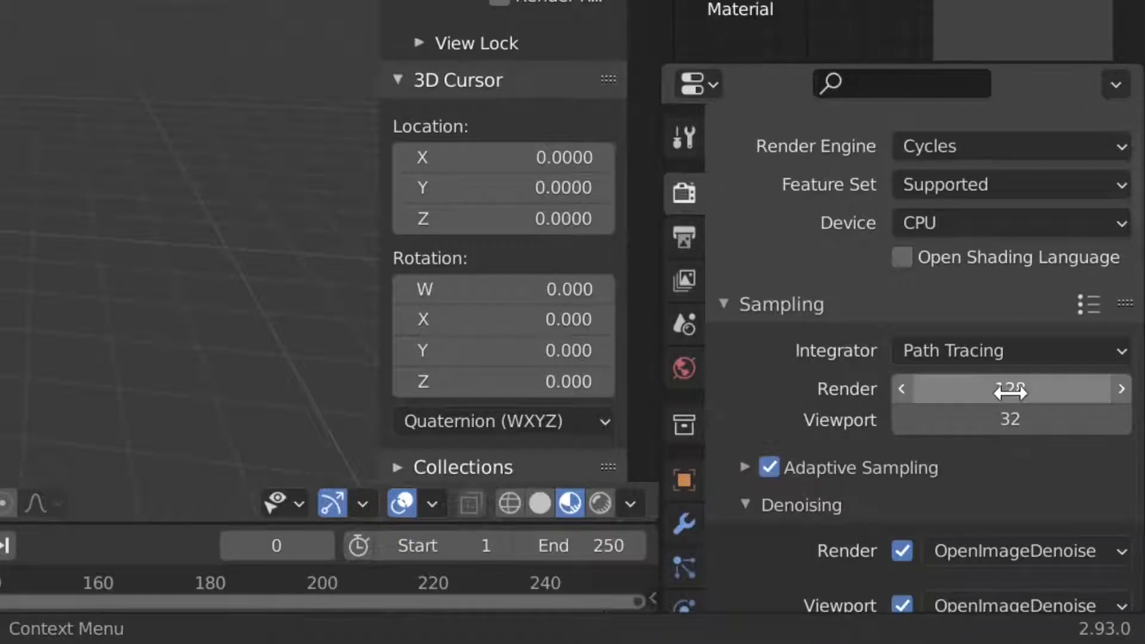
{"action": "left_click", "coordinate": [1021, 396]}
{"action": "type", "text": "10"}
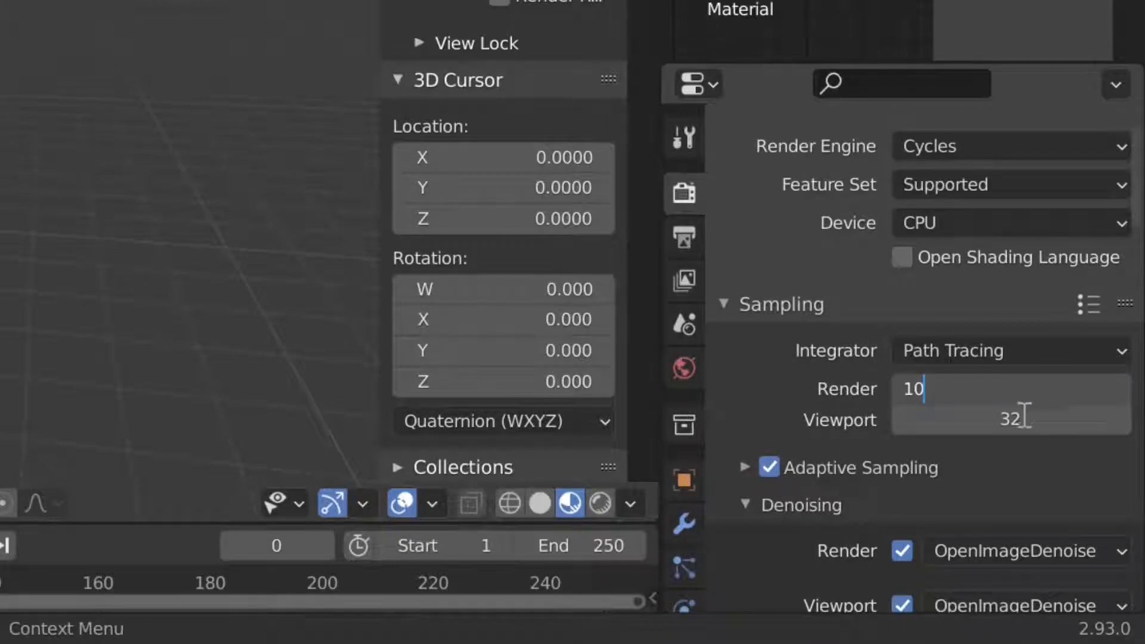
{"action": "key", "text": "Return"}
{"action": "left_click", "coordinate": [1023, 414]}
{"action": "type", "text": "10"}
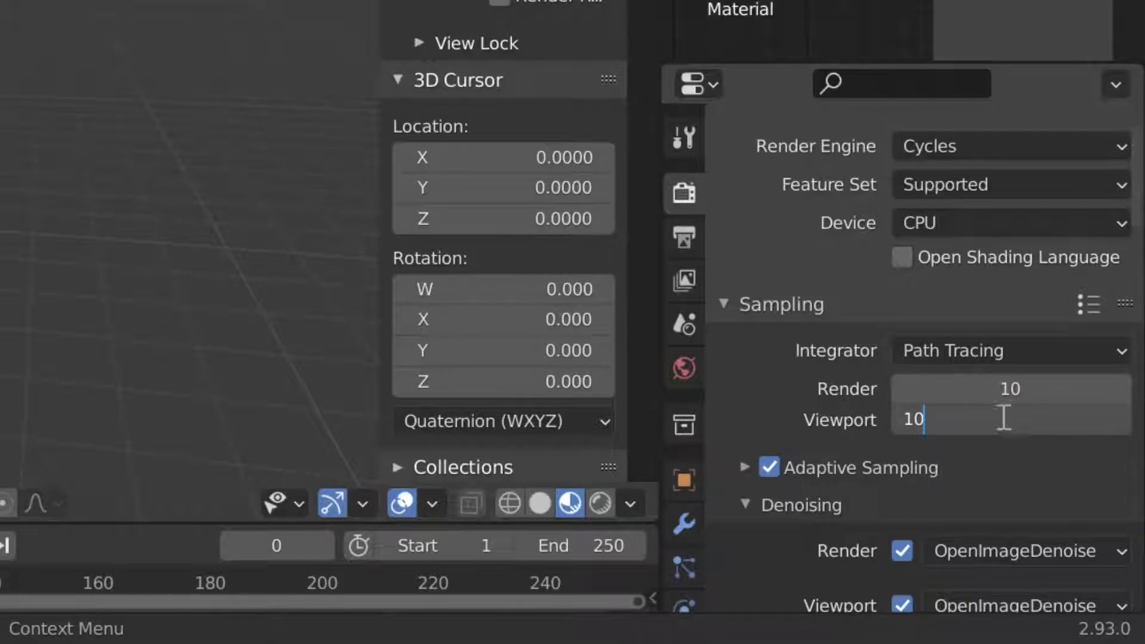
{"action": "key", "text": "Return"}
- Set the render output's file format to PNG
{"action": "scroll", "coordinate": [842, 335], "scroll_direction": "down", "scroll_amount": 15}
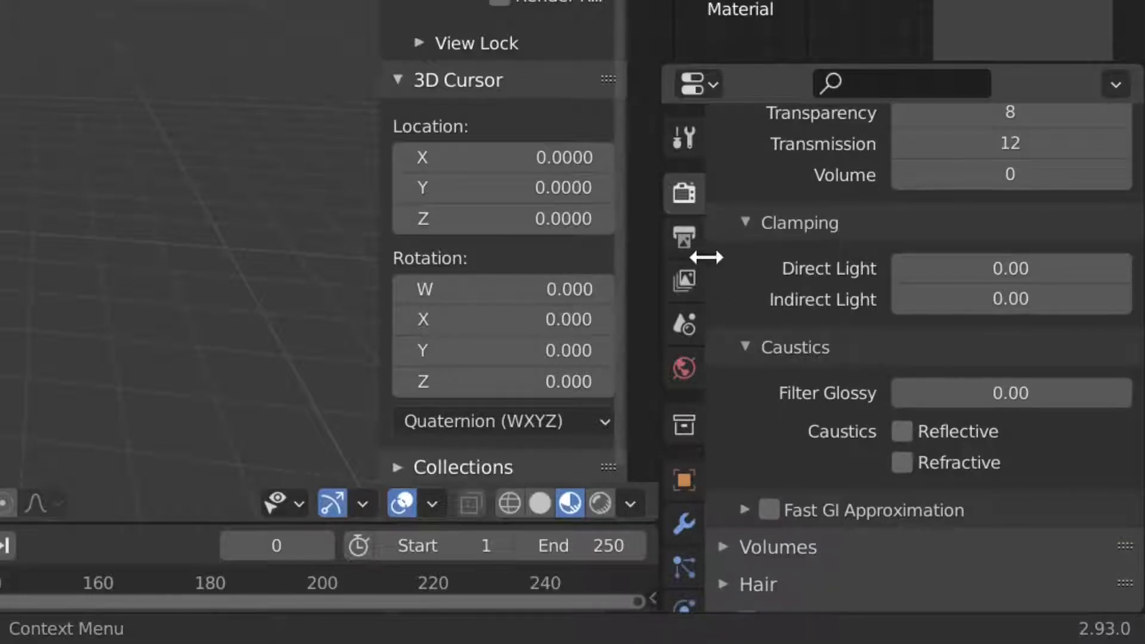
{"action": "left_click", "coordinate": [681, 239]}
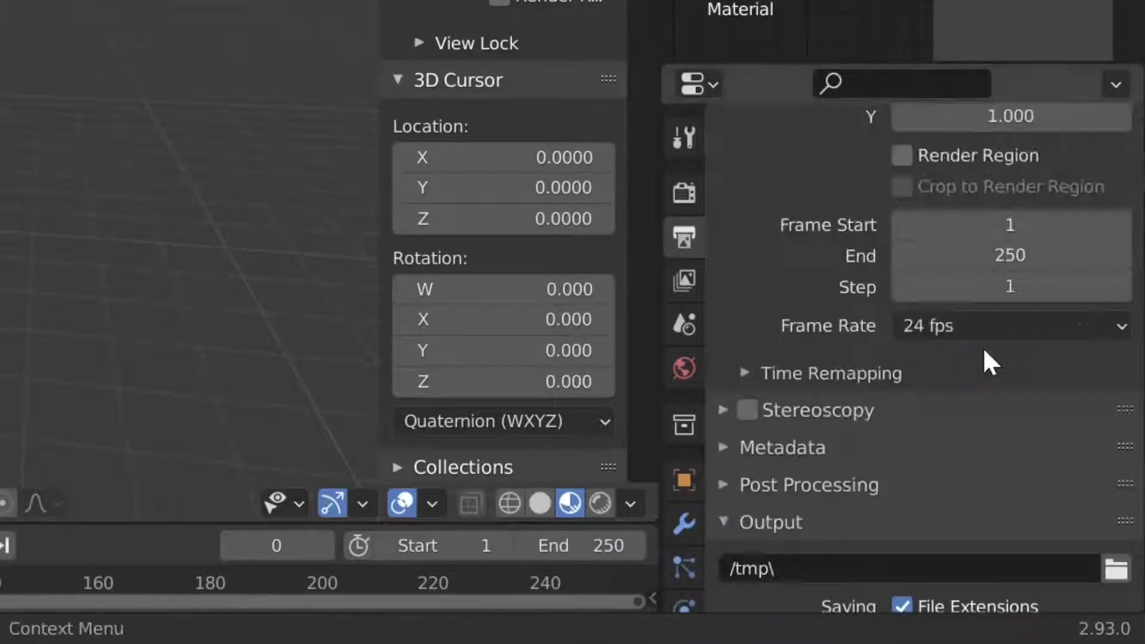
{"action": "scroll", "coordinate": [983, 352], "scroll_direction": "up", "scroll_amount": 1}
{"action": "scroll", "coordinate": [983, 352], "scroll_direction": "down", "scroll_amount": 5}
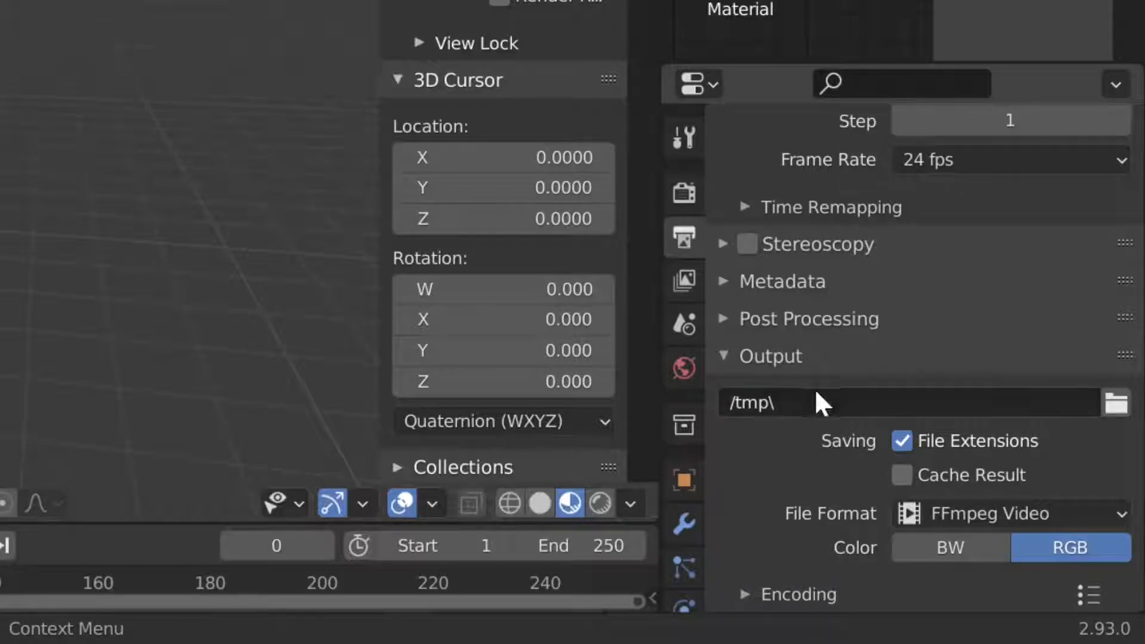
{"action": "left_click", "coordinate": [934, 519]}
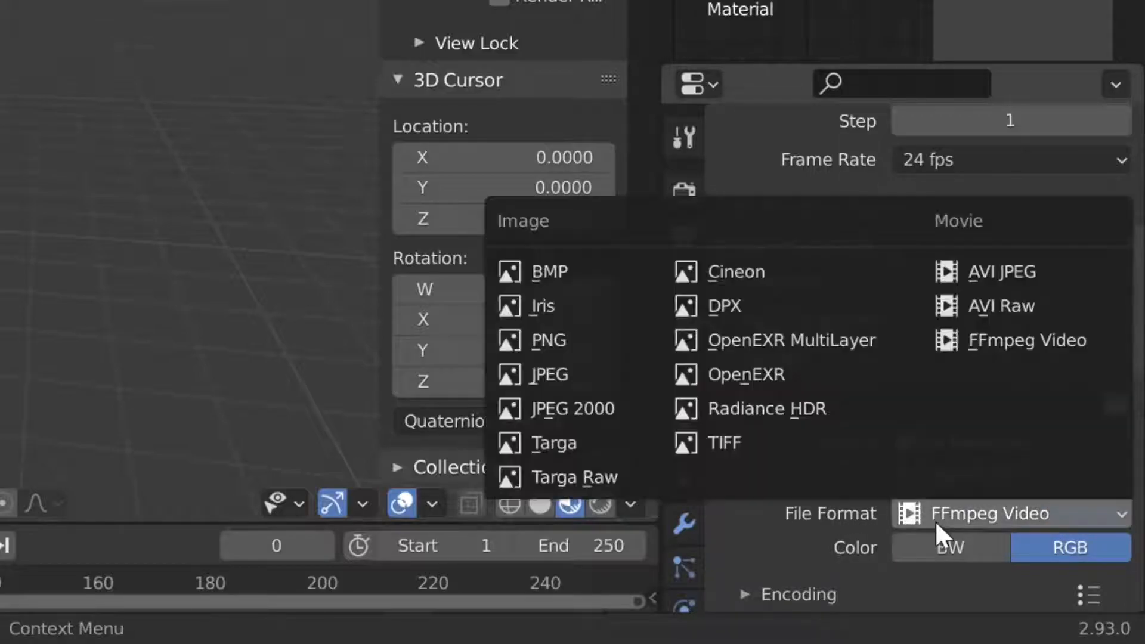
{"action": "left_click", "coordinate": [575, 348]}
{"action": "scroll", "coordinate": [921, 388], "scroll_direction": "down", "scroll_amount": 3}
{"action": "scroll", "coordinate": [925, 388], "scroll_direction": "up", "scroll_amount": 8}
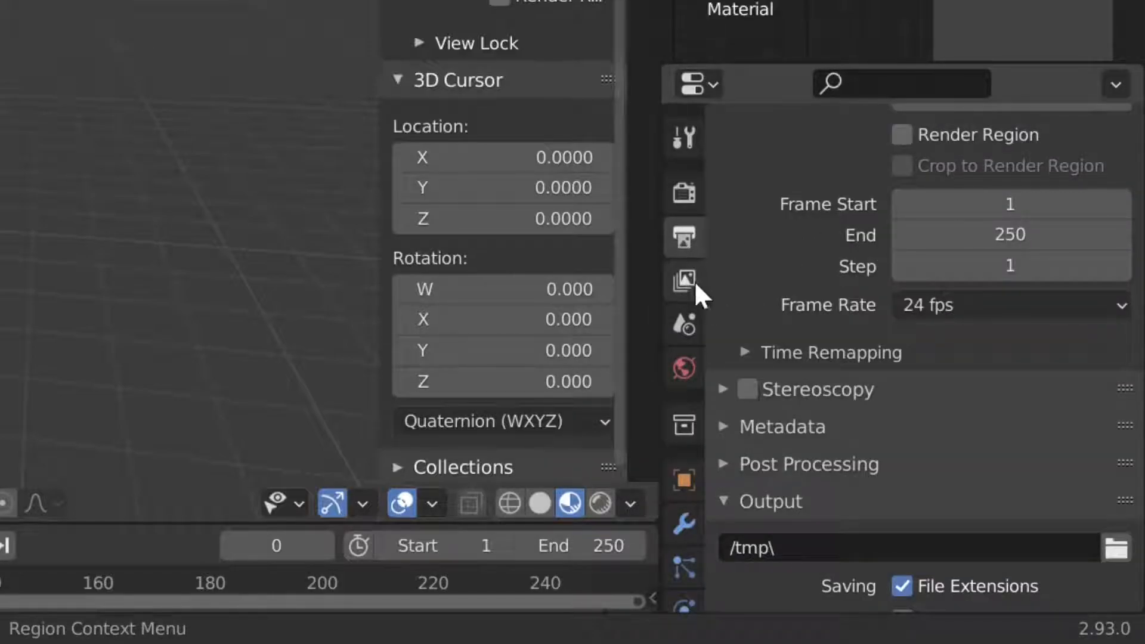
- Review which data and light passes are included in the view layer
{"action": "left_click", "coordinate": [678, 277]}
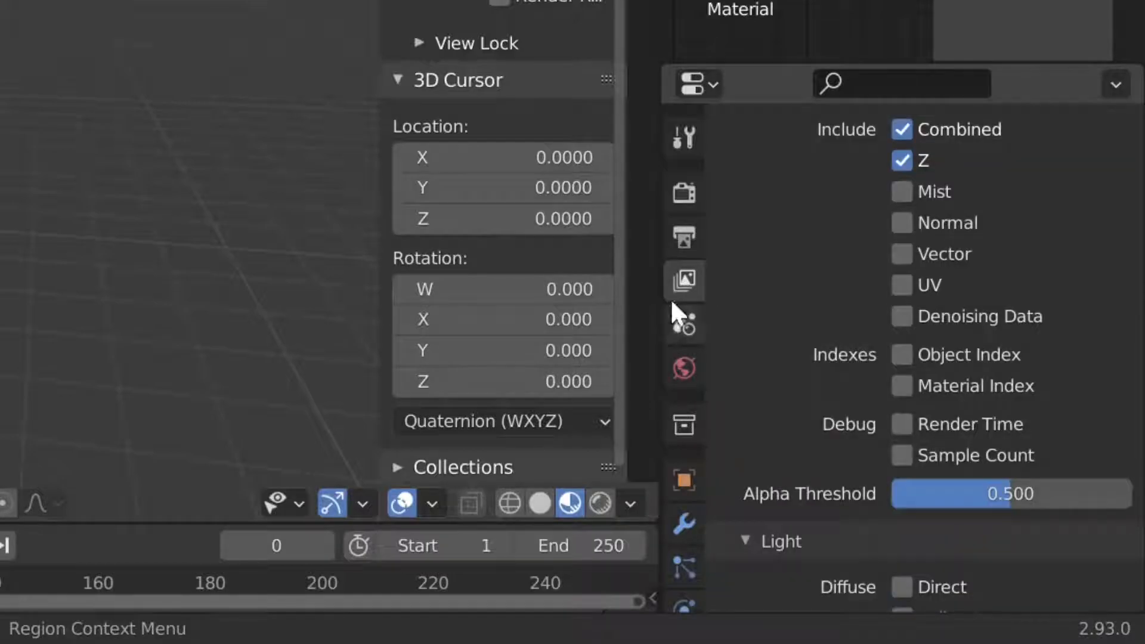
{"action": "scroll", "coordinate": [764, 293], "scroll_direction": "up", "scroll_amount": 4}
{"action": "scroll", "coordinate": [756, 292], "scroll_direction": "down", "scroll_amount": 4}
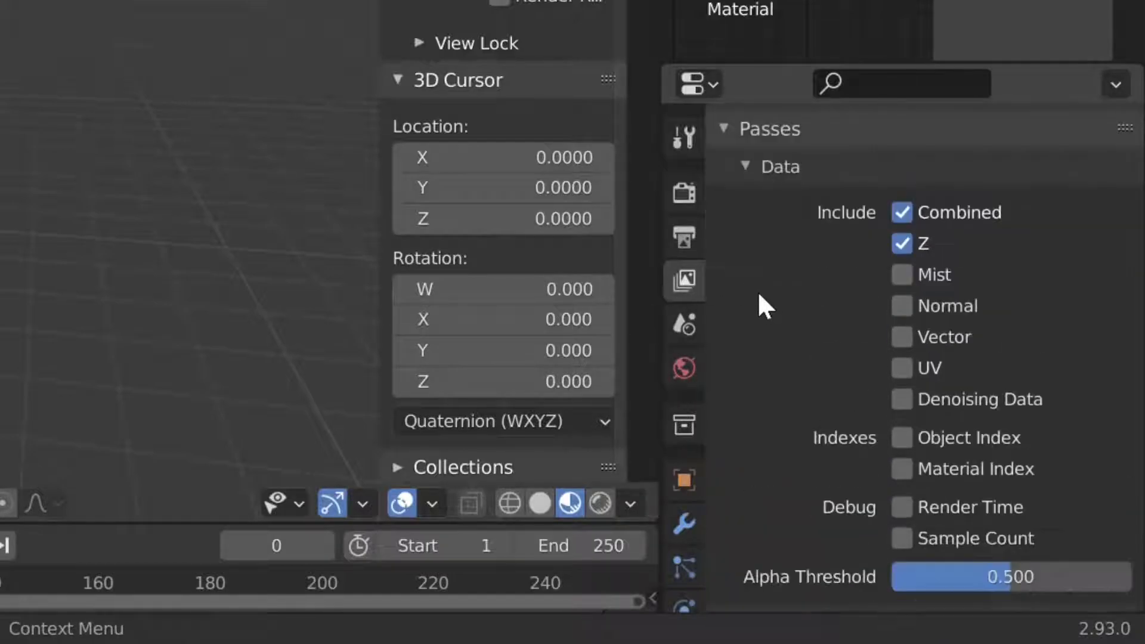
{"action": "scroll", "coordinate": [888, 316], "scroll_direction": "up", "scroll_amount": 5}
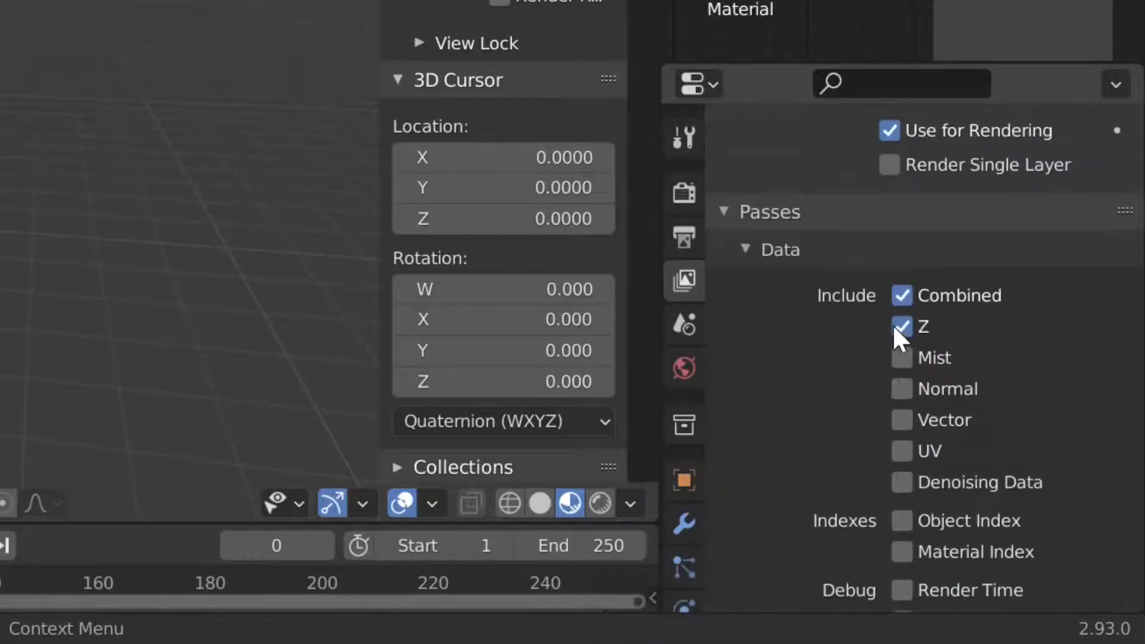
{"action": "scroll", "coordinate": [894, 333], "scroll_direction": "down", "scroll_amount": 6}
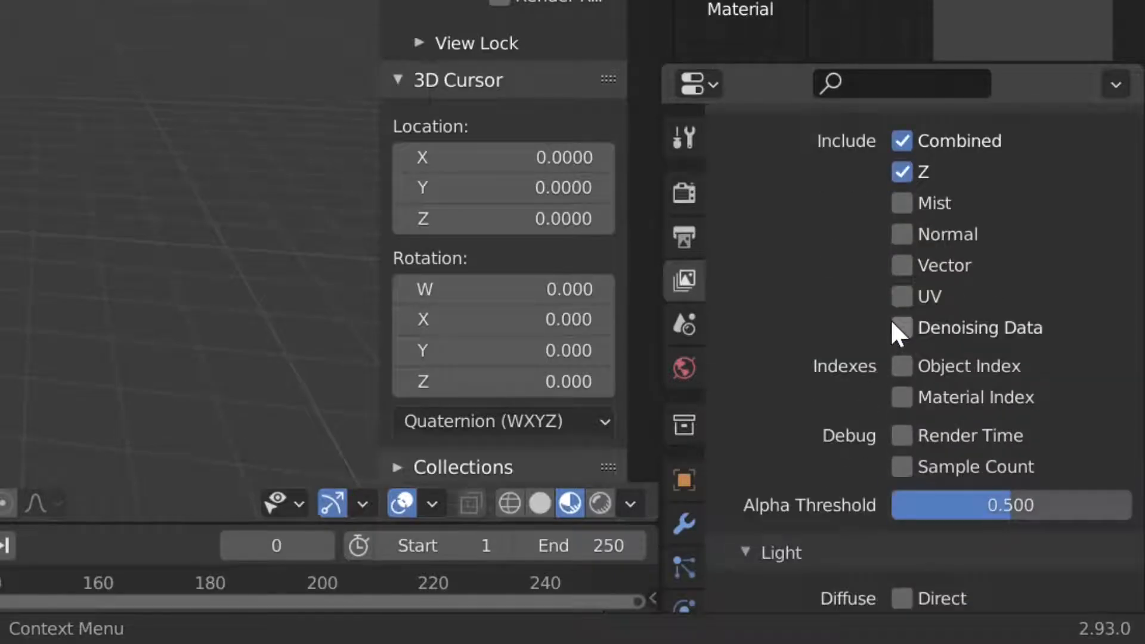
{"action": "scroll", "coordinate": [902, 325], "scroll_direction": "down", "scroll_amount": 5}
- Set the total Max Bounces of the Cycles light paths to 3
{"action": "left_click", "coordinate": [685, 192]}
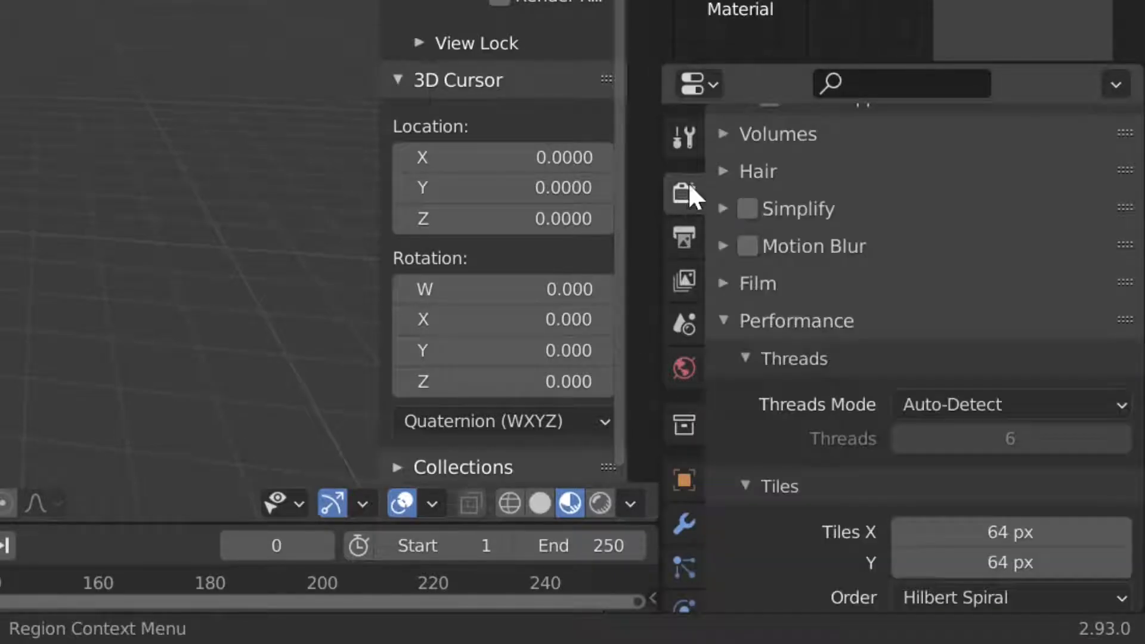
{"action": "scroll", "coordinate": [820, 504], "scroll_direction": "up", "scroll_amount": 7}
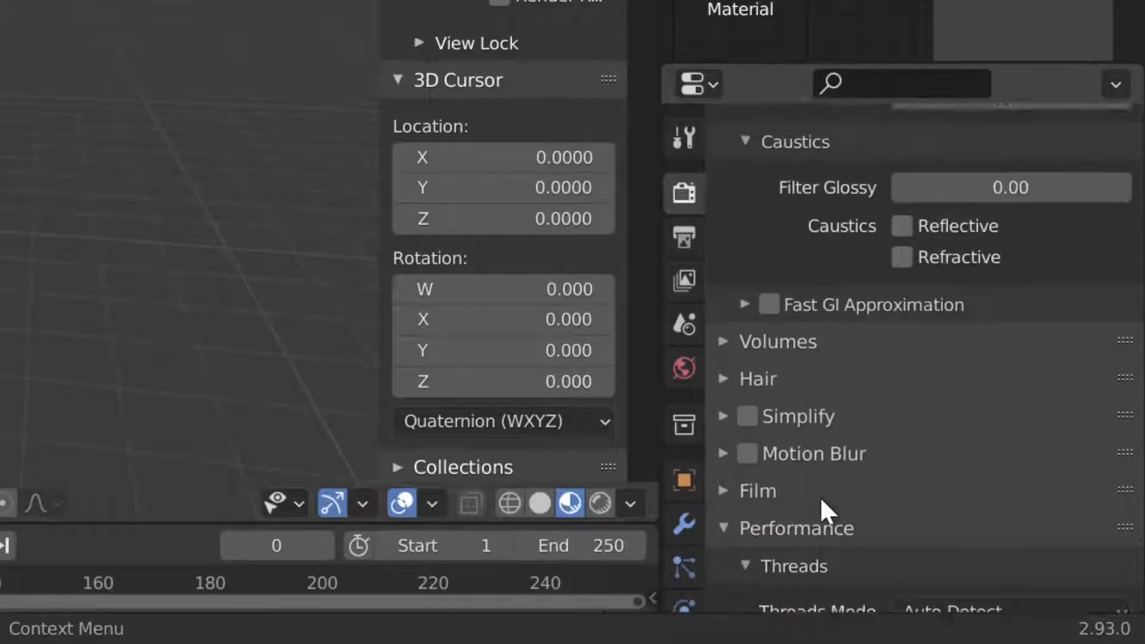
{"action": "scroll", "coordinate": [822, 501], "scroll_direction": "up", "scroll_amount": 8}
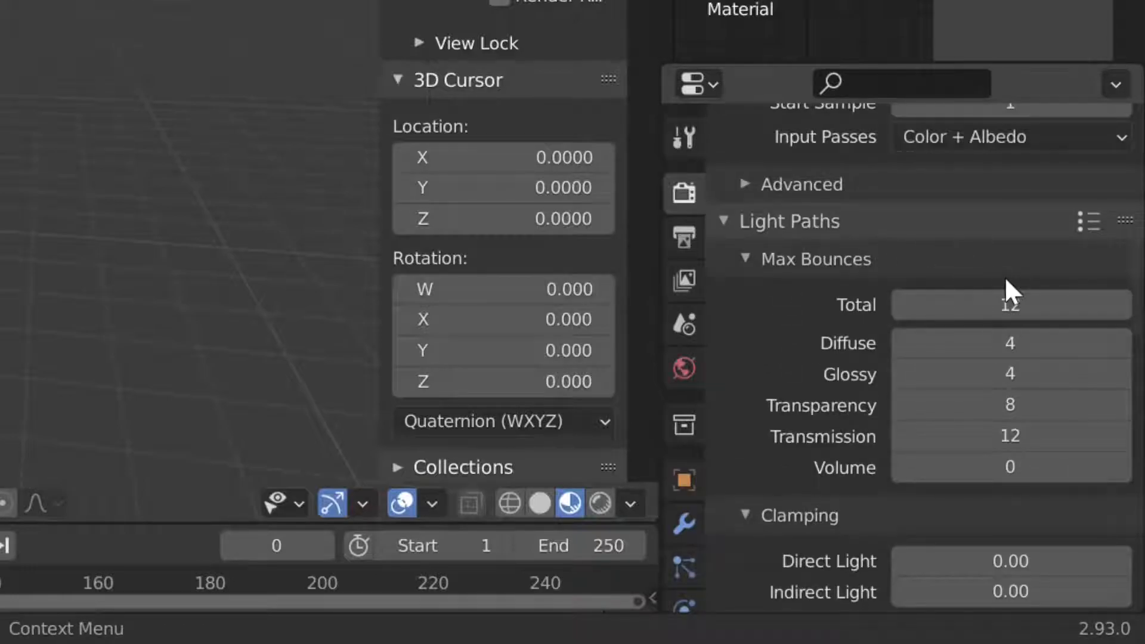
{"action": "left_click", "coordinate": [1006, 305]}
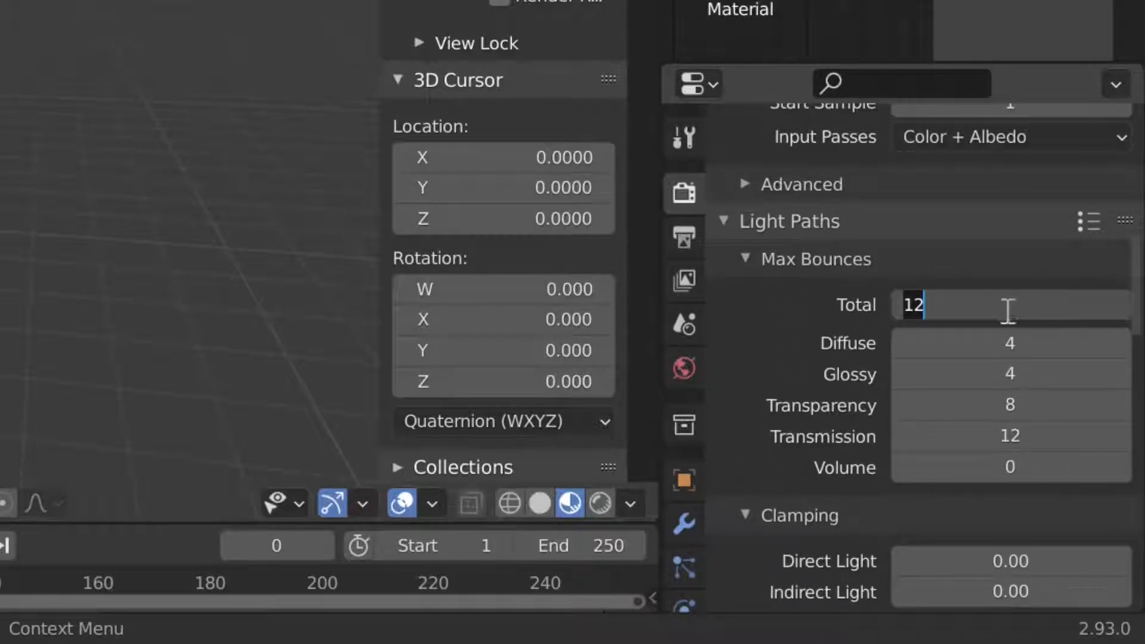
{"action": "type", "text": "3"}
{"action": "key", "text": "Return"}
{"action": "scroll", "coordinate": [828, 349], "scroll_direction": "up", "scroll_amount": 5}
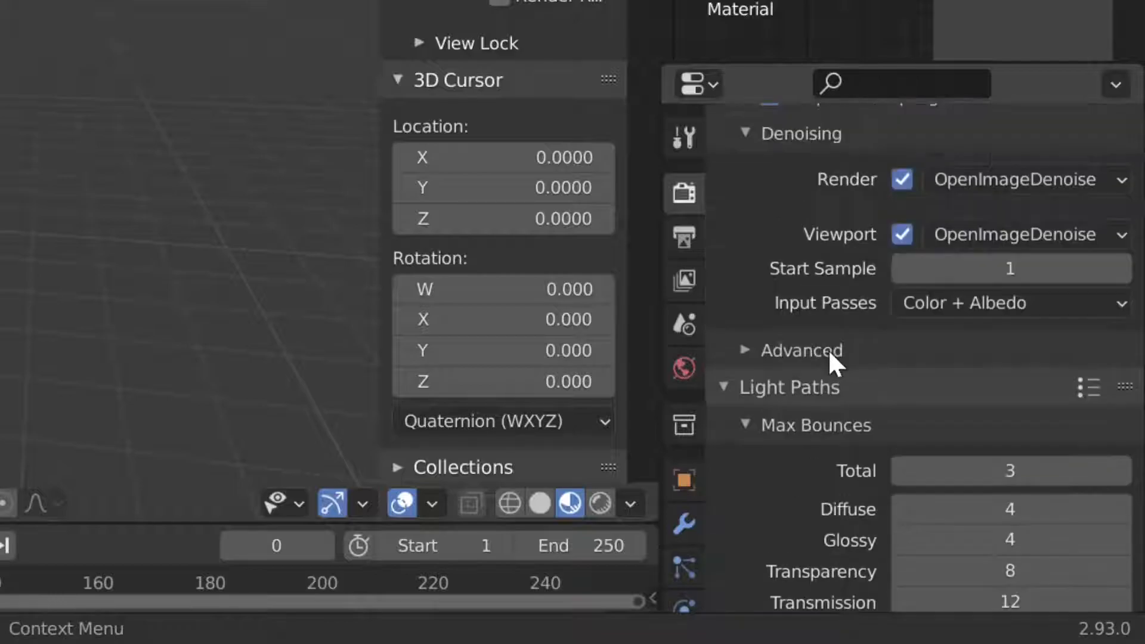
- Switch the Cycles render device to GPU Compute
{"action": "scroll", "coordinate": [828, 350], "scroll_direction": "up", "scroll_amount": 10}
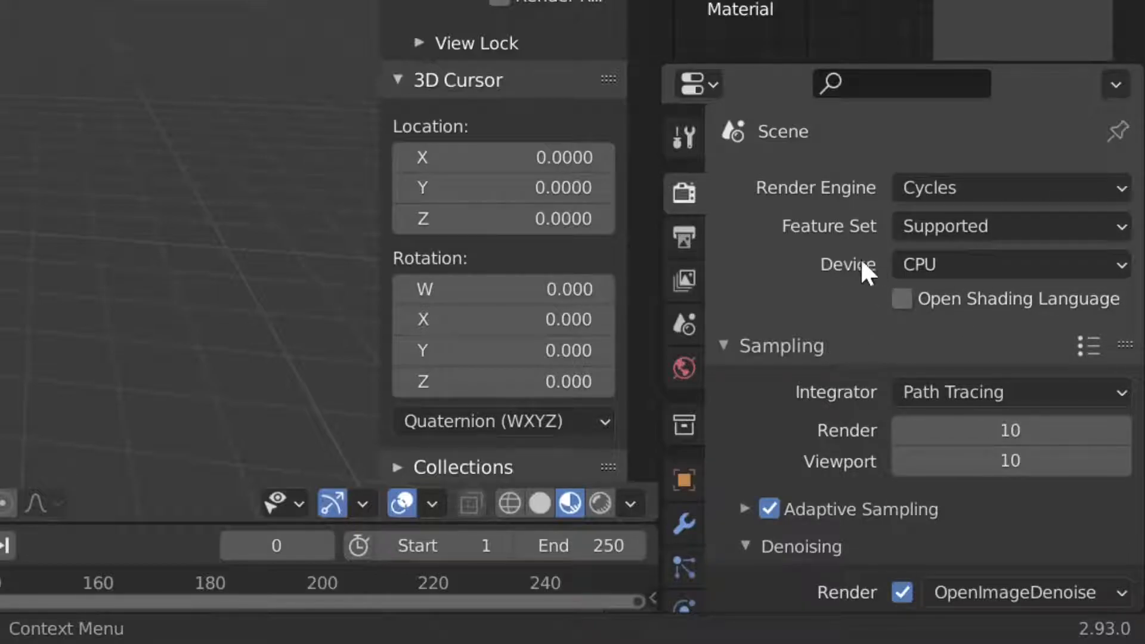
{"action": "left_click", "coordinate": [907, 263]}
{"action": "left_click", "coordinate": [980, 333]}
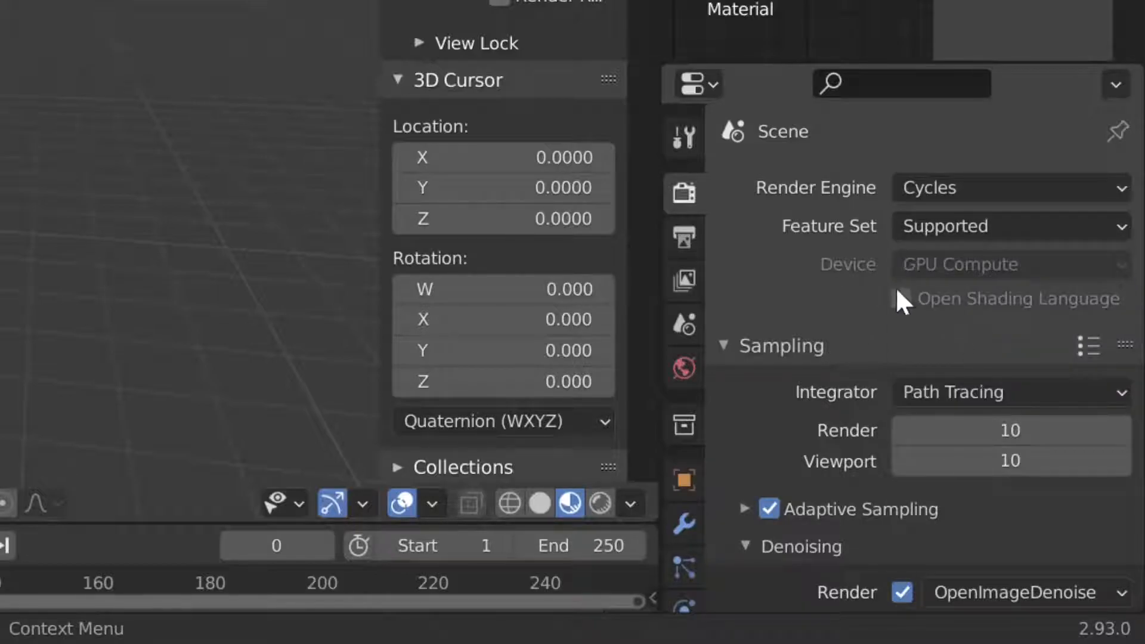
- Disable both Reflective and Refractive caustics in the light path settings
{"action": "scroll", "coordinate": [835, 328], "scroll_direction": "down", "scroll_amount": 8}
{"action": "scroll", "coordinate": [857, 339], "scroll_direction": "down", "scroll_amount": 10}
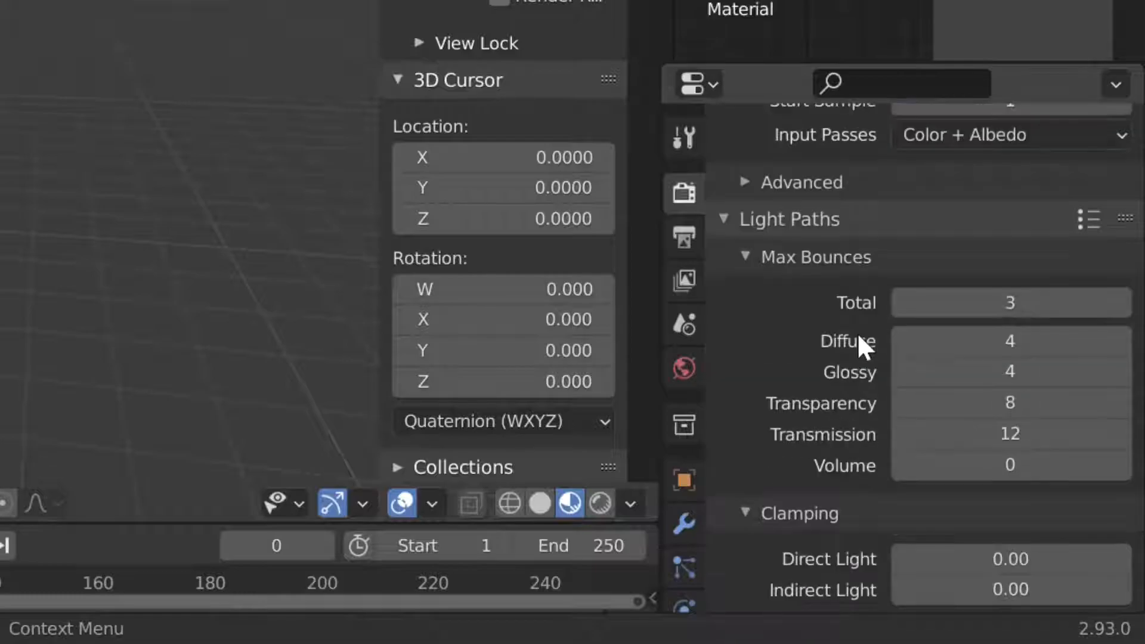
{"action": "scroll", "coordinate": [835, 352], "scroll_direction": "down", "scroll_amount": 2}
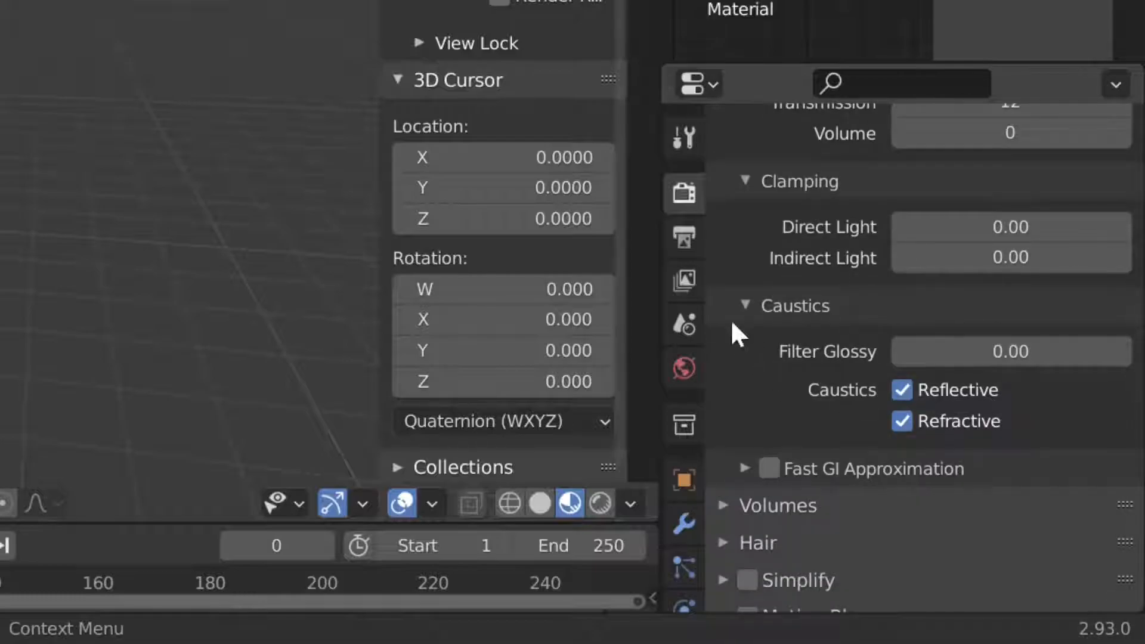
{"action": "left_click", "coordinate": [900, 387]}
{"action": "left_click", "coordinate": [902, 422]}
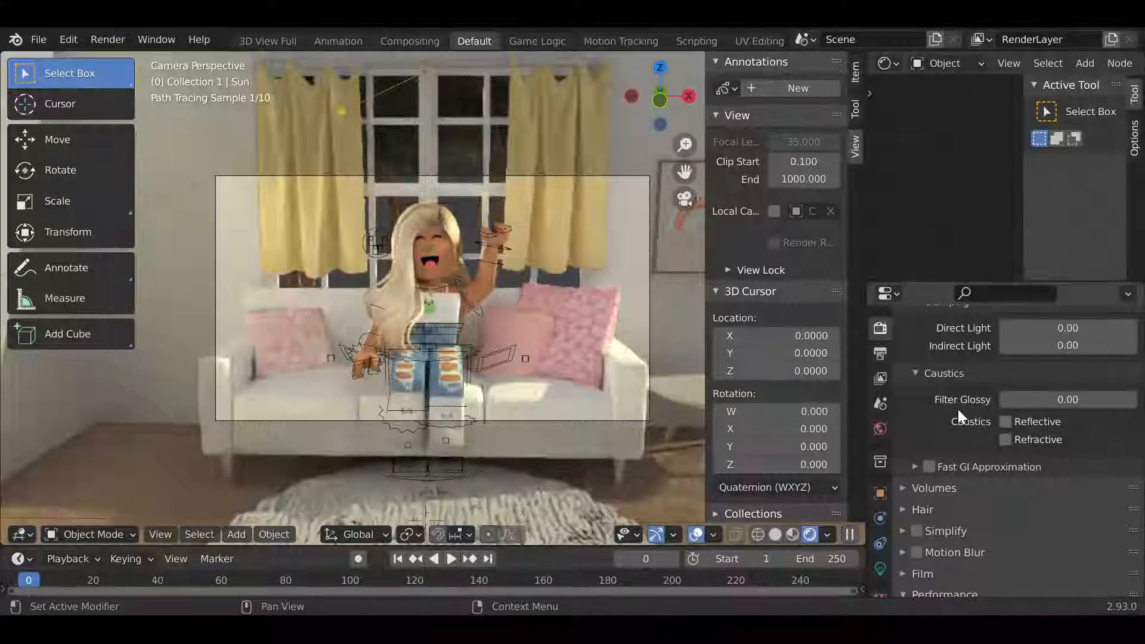
{"action": "left_click", "coordinate": [875, 430]}
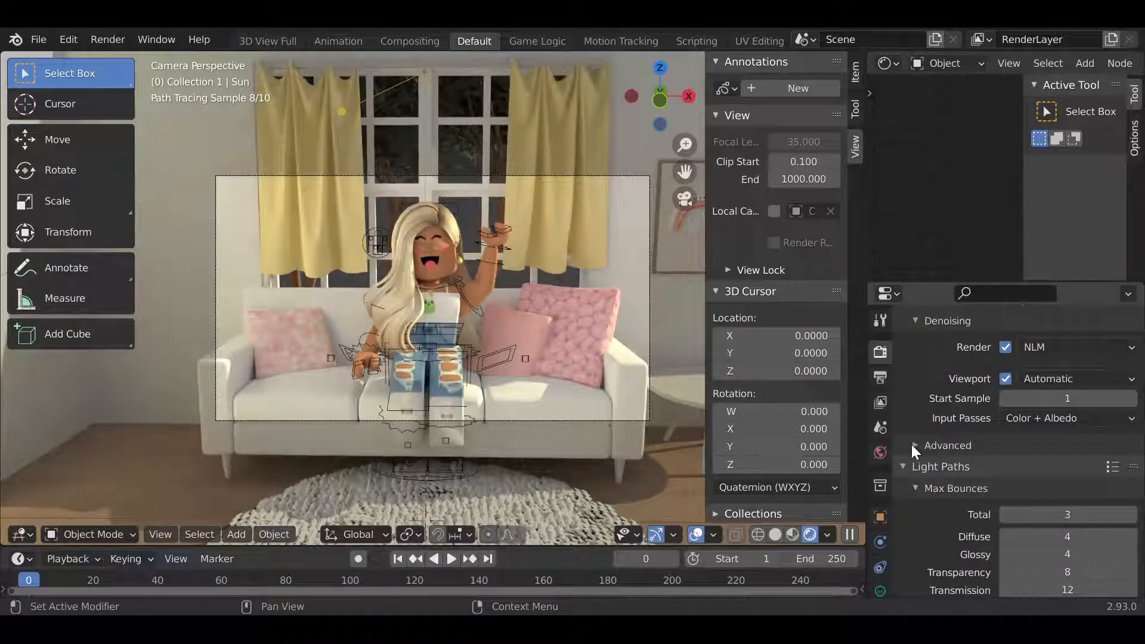
{"action": "left_click", "coordinate": [875, 451]}
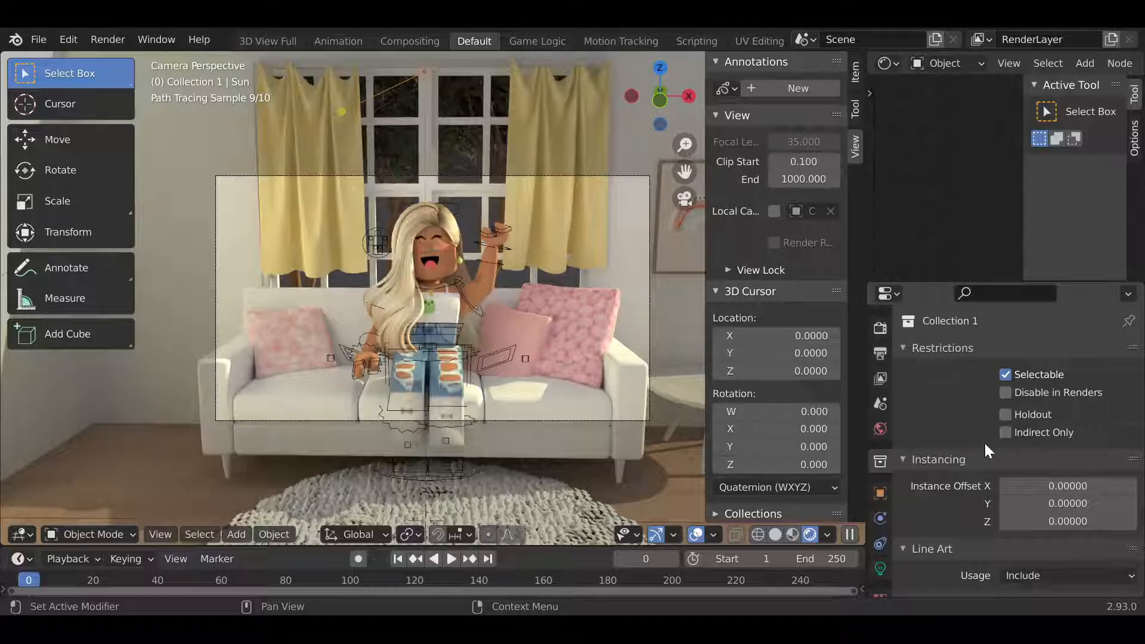
{"action": "left_click", "coordinate": [881, 332]}
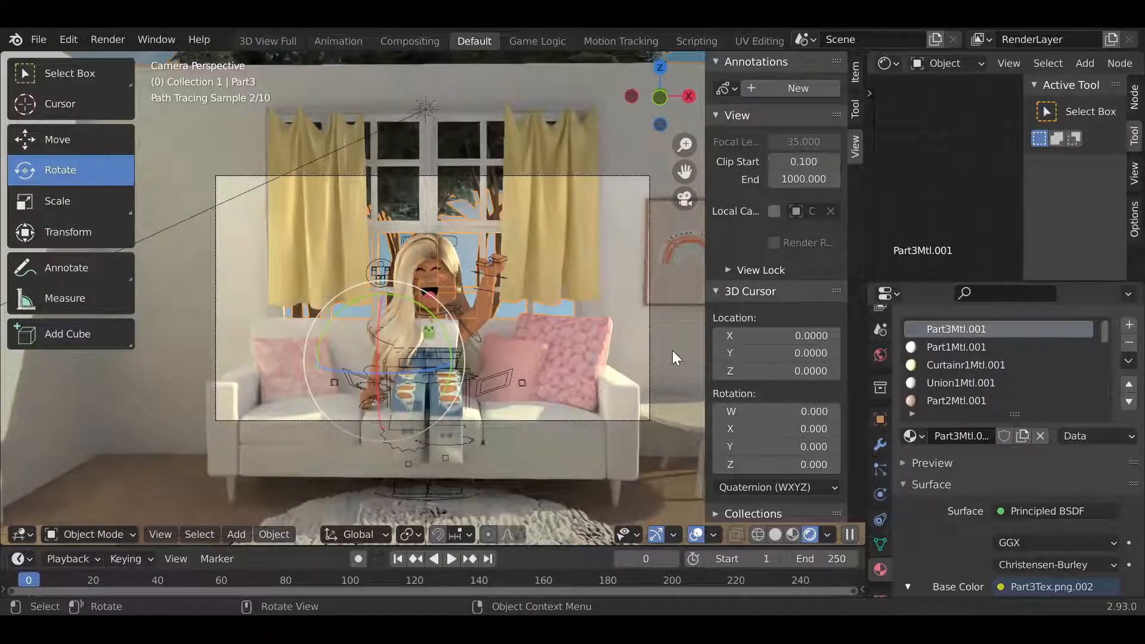
- Select the image plane behind the window and examine its material's surface settings
{"action": "left_click", "coordinate": [433, 239]}
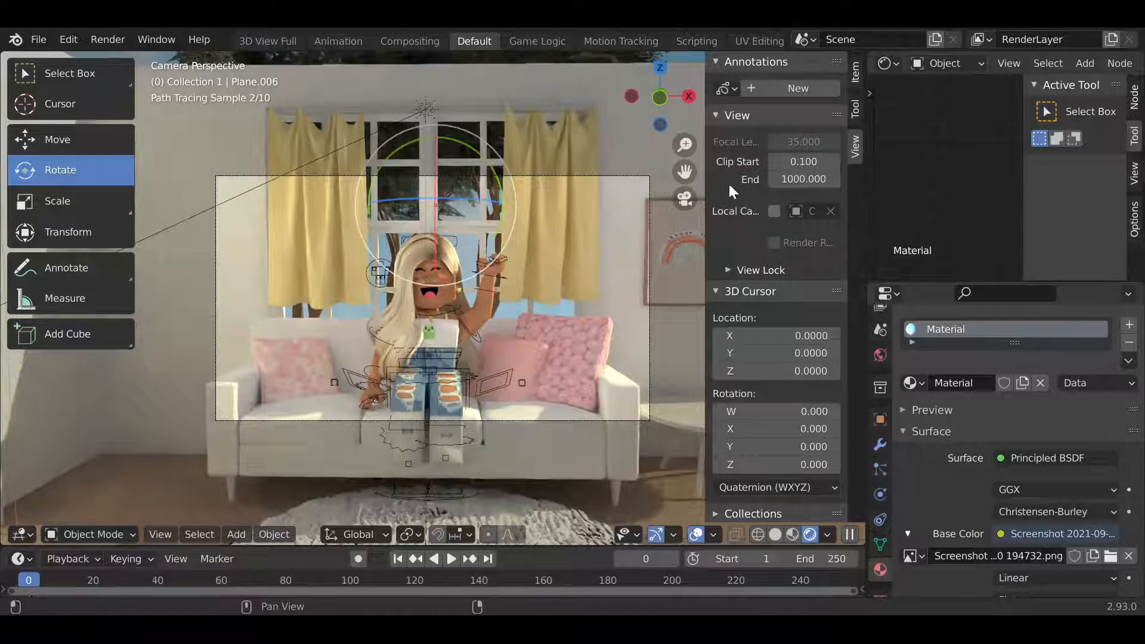
{"action": "scroll", "coordinate": [928, 406], "scroll_direction": "down", "scroll_amount": 4}
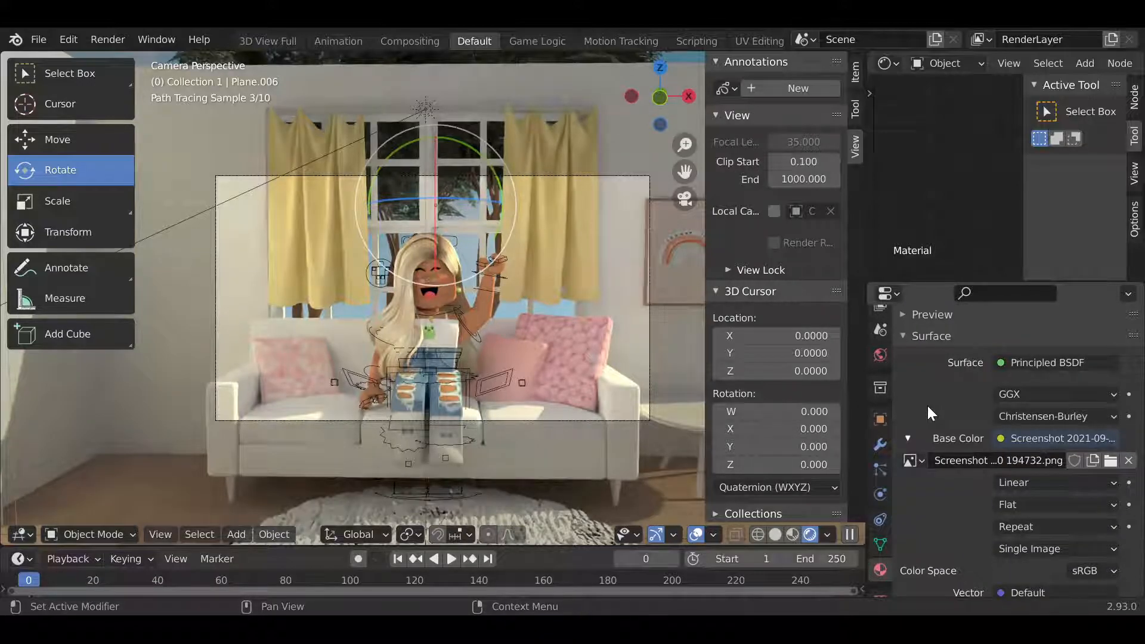
{"action": "scroll", "coordinate": [936, 403], "scroll_direction": "down", "scroll_amount": 10}
{"action": "scroll", "coordinate": [874, 456], "scroll_direction": "down", "scroll_amount": 1}
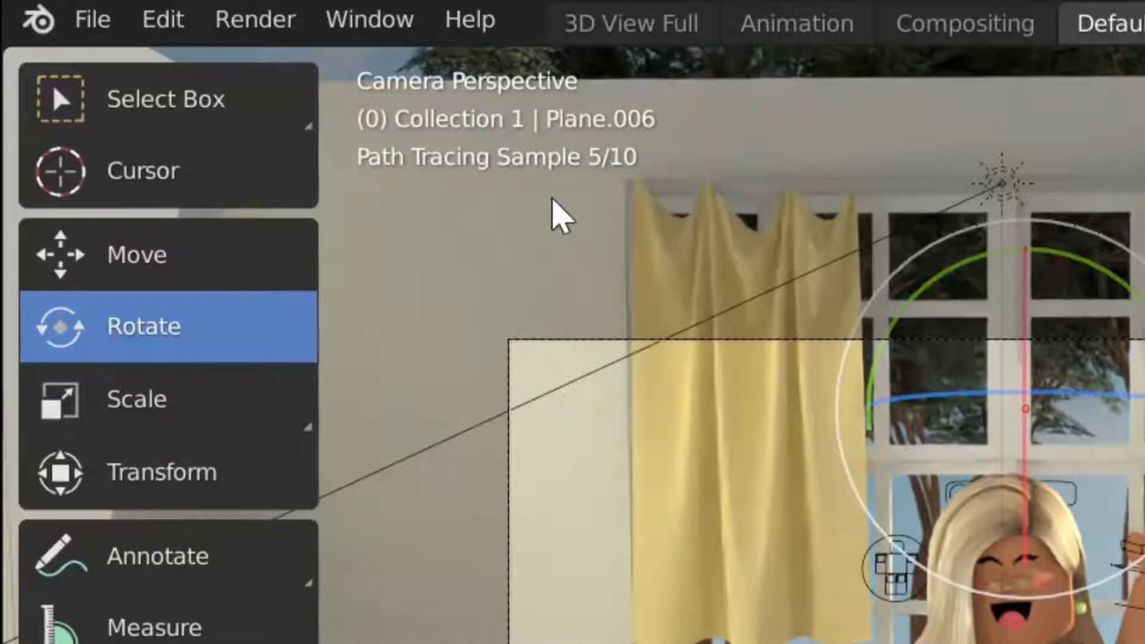
- Render the active scene as a still image
{"action": "left_click", "coordinate": [51, 36]}
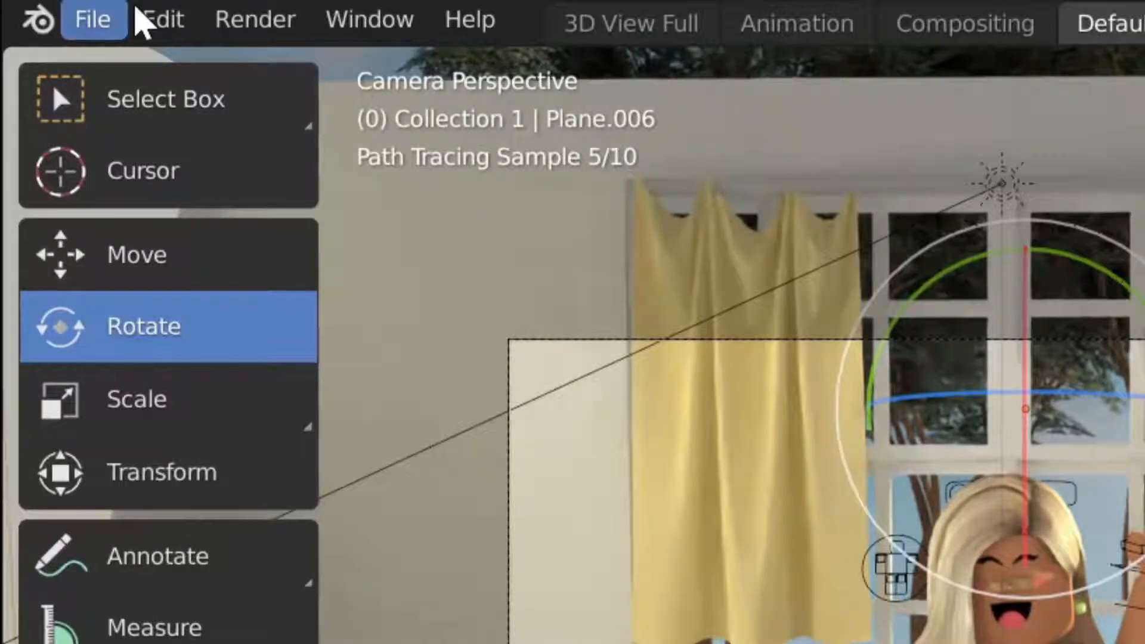
{"action": "left_click", "coordinate": [255, 19]}
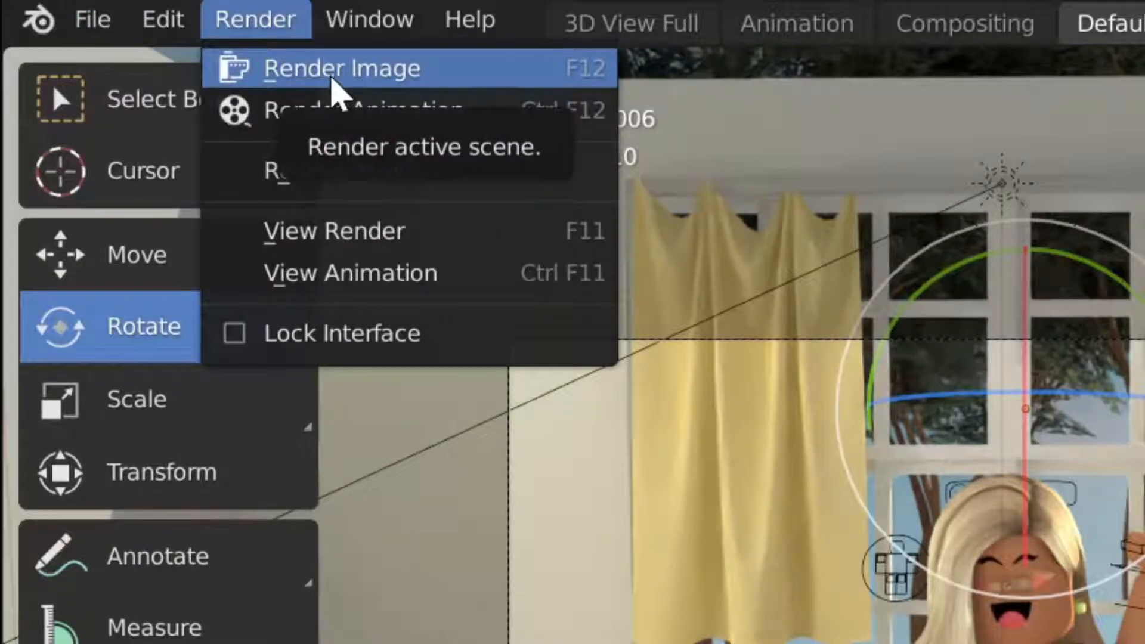